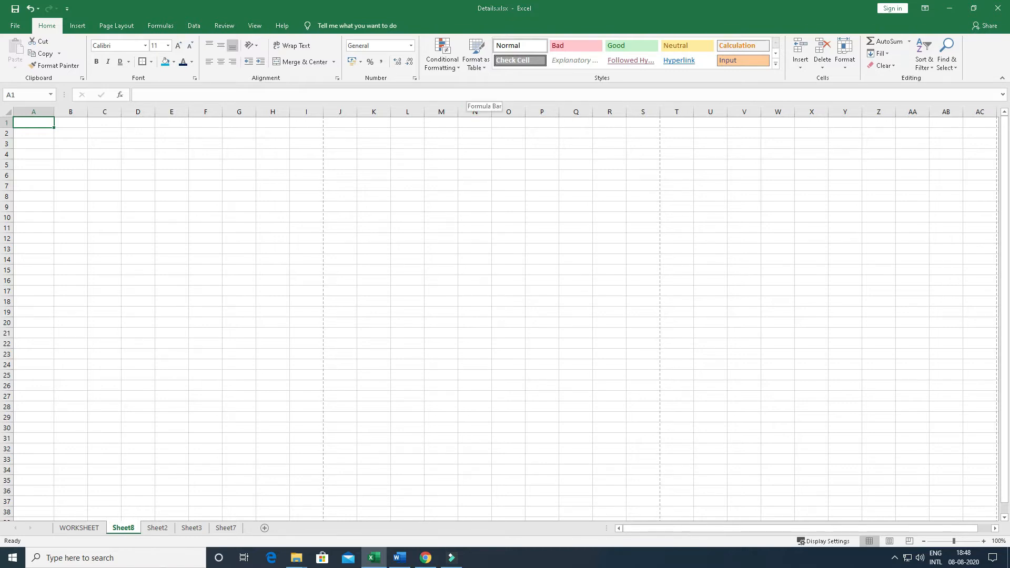
# Look at the available table styles and at the student marks data in rows 2 and 3 of Sheet2
pyautogui.click(472, 69)
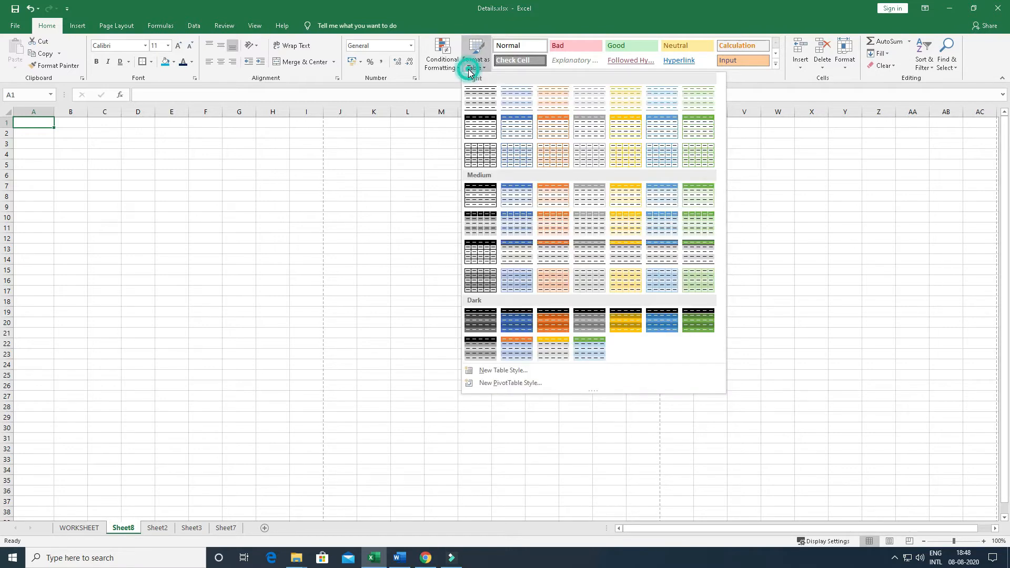
pyautogui.click(158, 208)
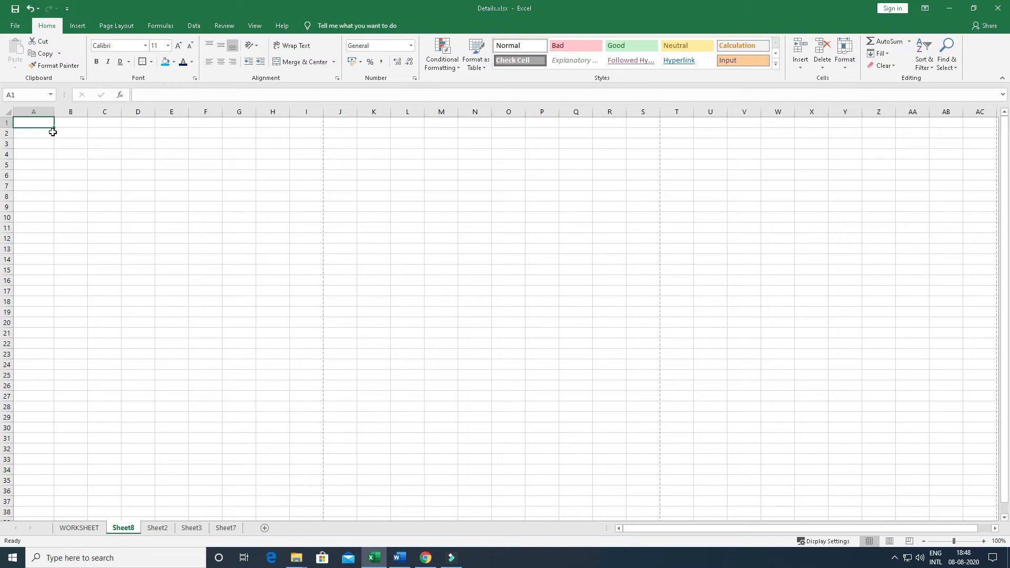
pyautogui.click(157, 528)
pyautogui.moveTo(71, 167); pyautogui.dragTo(744, 201)
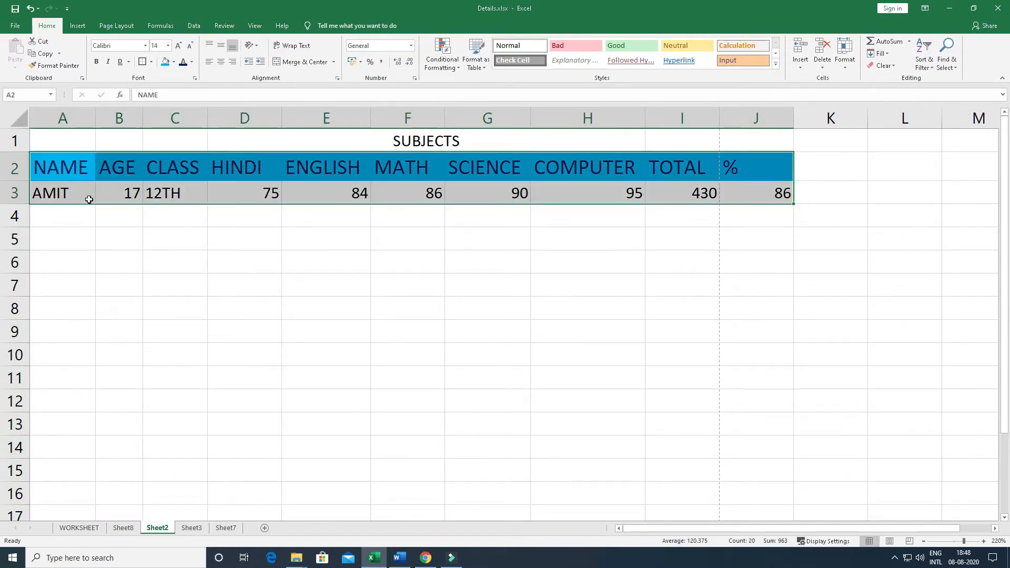
pyautogui.moveTo(65, 169); pyautogui.dragTo(491, 189)
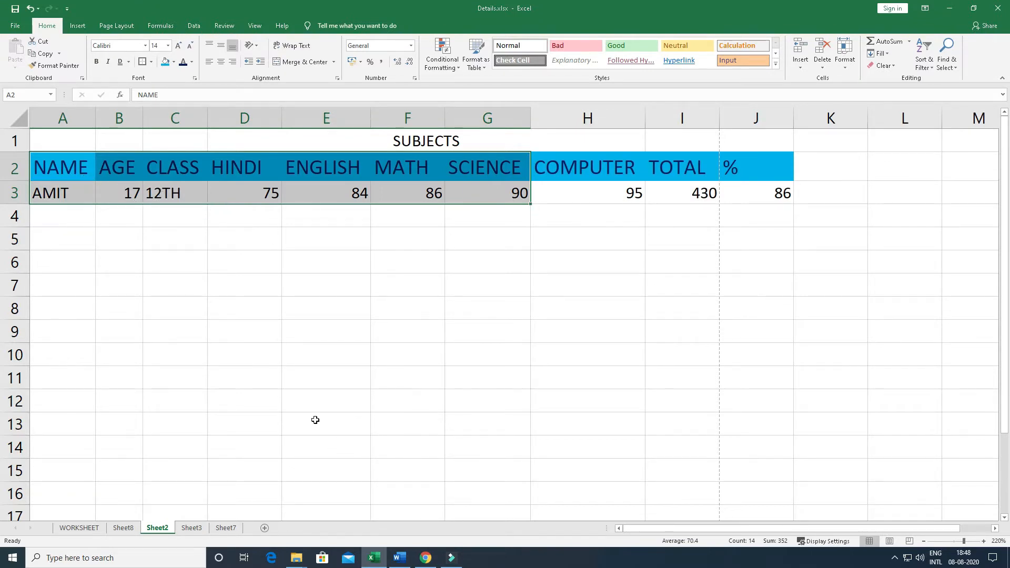
pyautogui.click(122, 529)
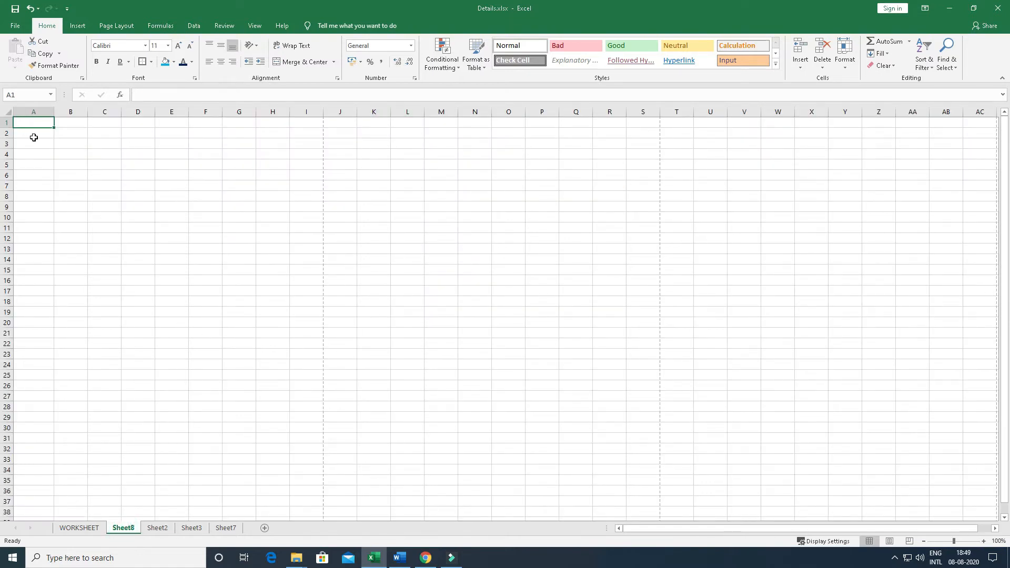
# Format cell A1 on Sheet8 as a table using the green Light style with a solid green header
pyautogui.click(474, 48)
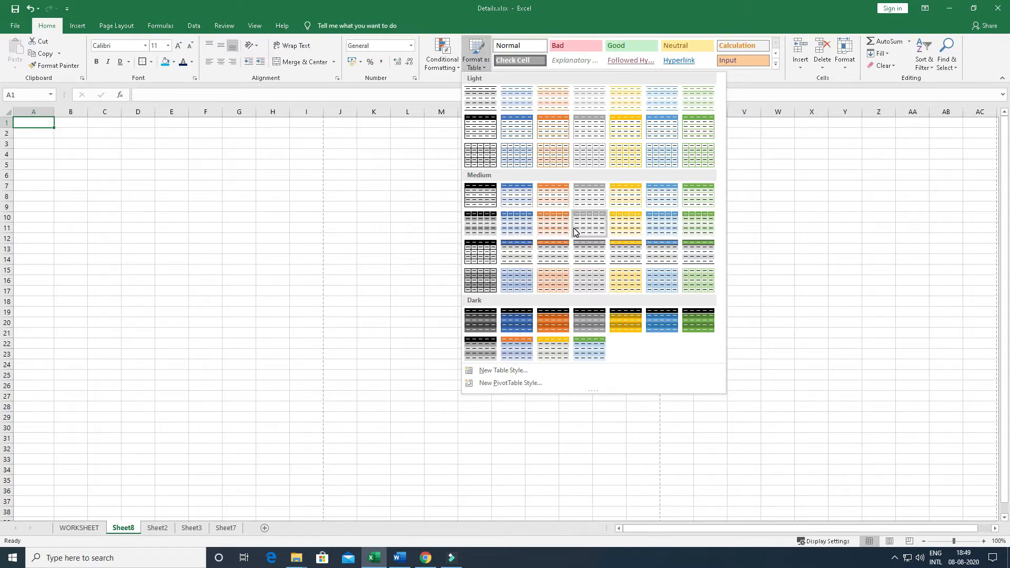
pyautogui.click(704, 131)
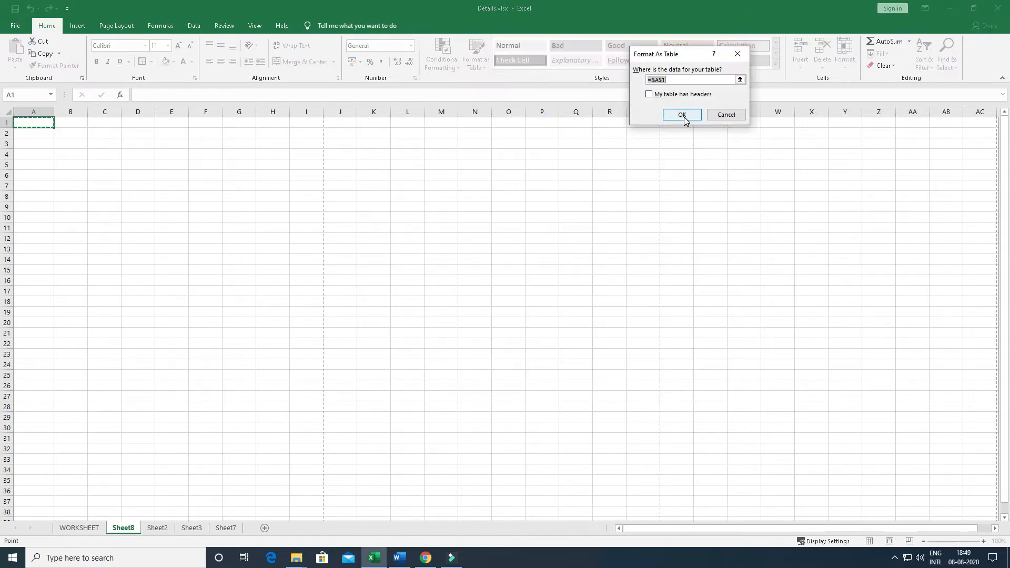
pyautogui.click(682, 114)
# Enter the table headers name, age, class, total and % in cells A1 to E1
pyautogui.click(34, 122)
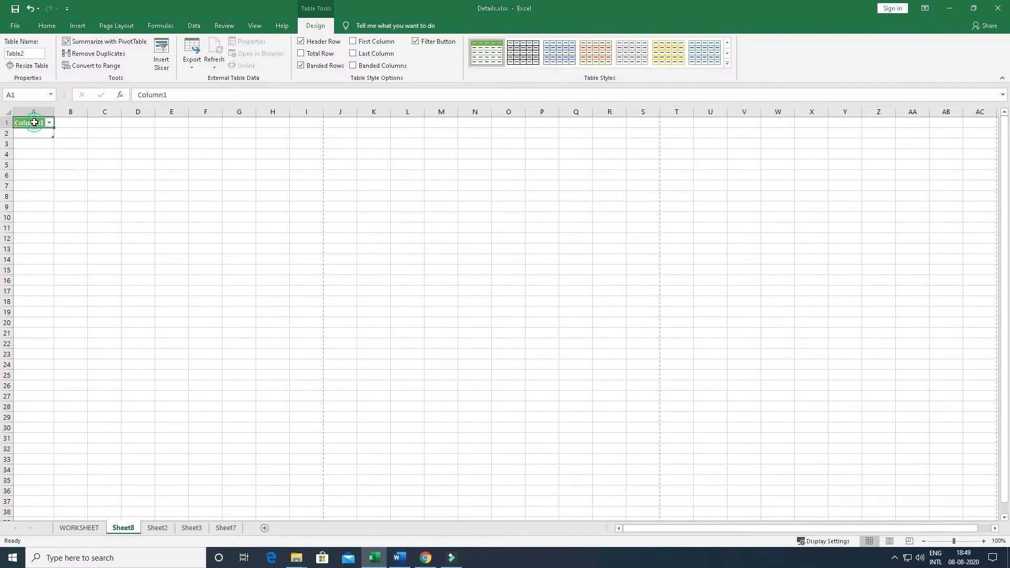
pyautogui.write('name')
pyautogui.press('Return')
pyautogui.press('Up')
pyautogui.press('Right')
pyautogui.write('age')
pyautogui.press('Tab')
pyautogui.write('class')
pyautogui.press('Tab')
pyautogui.write('t')
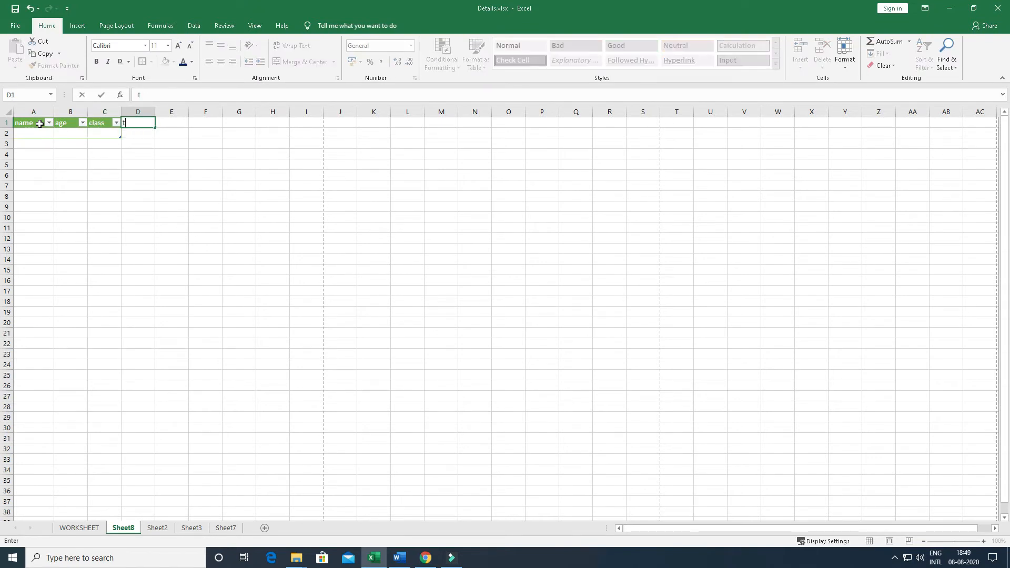
pyautogui.write('otal')
pyautogui.press('Tab')
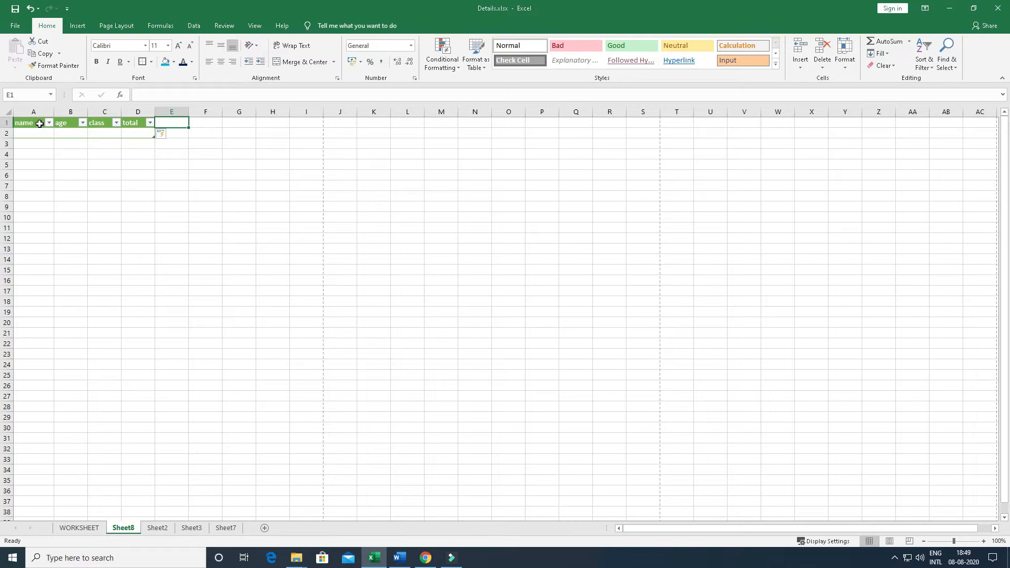
pyautogui.write('%')
pyautogui.press('Return')
# Fill the name column from row 2 to row 6 with asd, sada, ff, dsfsdfd and dsfsdfd
pyautogui.write('asd')
pyautogui.press('Return')
pyautogui.write('sada')
pyautogui.press('Return')
pyautogui.write('ff')
pyautogui.press('Return')
pyautogui.write('dsfsdfd')
pyautogui.press('Return')
pyautogui.write('dsfsdfd')
pyautogui.press('Return')
# Enter age 4 and class 7 in the asd row of the table
pyautogui.press('Up')
pyautogui.press('Up')
pyautogui.press('Up')
pyautogui.press('Up')
pyautogui.press('Up')
pyautogui.press('Right')
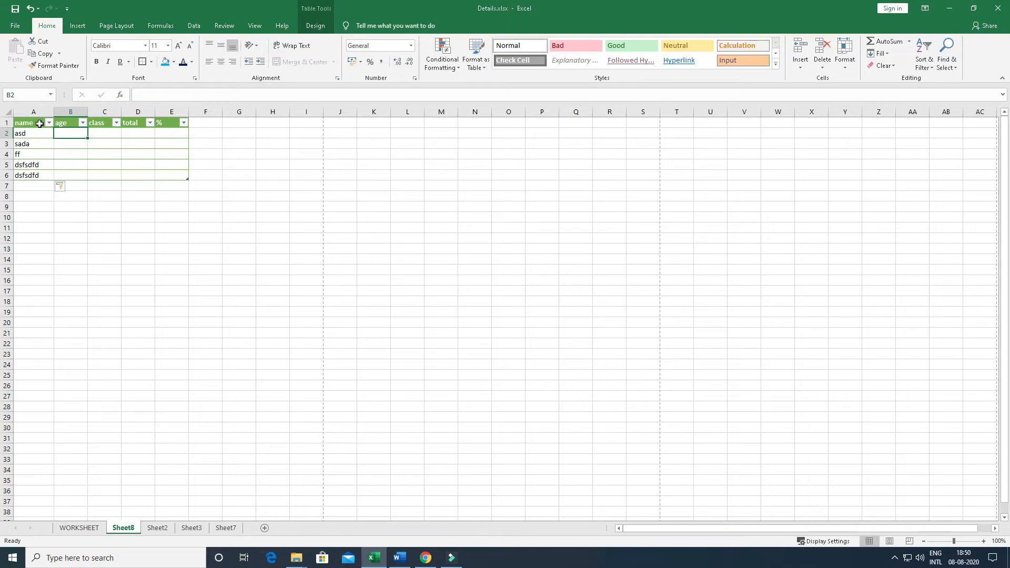
pyautogui.write('4')
pyautogui.press('Tab')
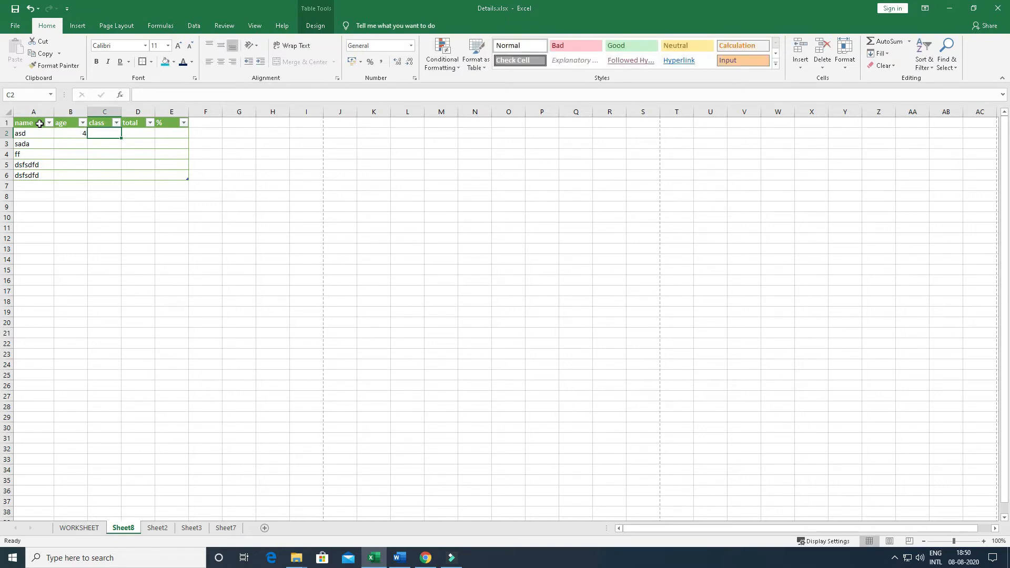
pyautogui.write('7')
pyautogui.press('Tab')
pyautogui.write('=')
pyautogui.press('Left')
pyautogui.press('Left')
pyautogui.write('+')
pyautogui.press('Left')
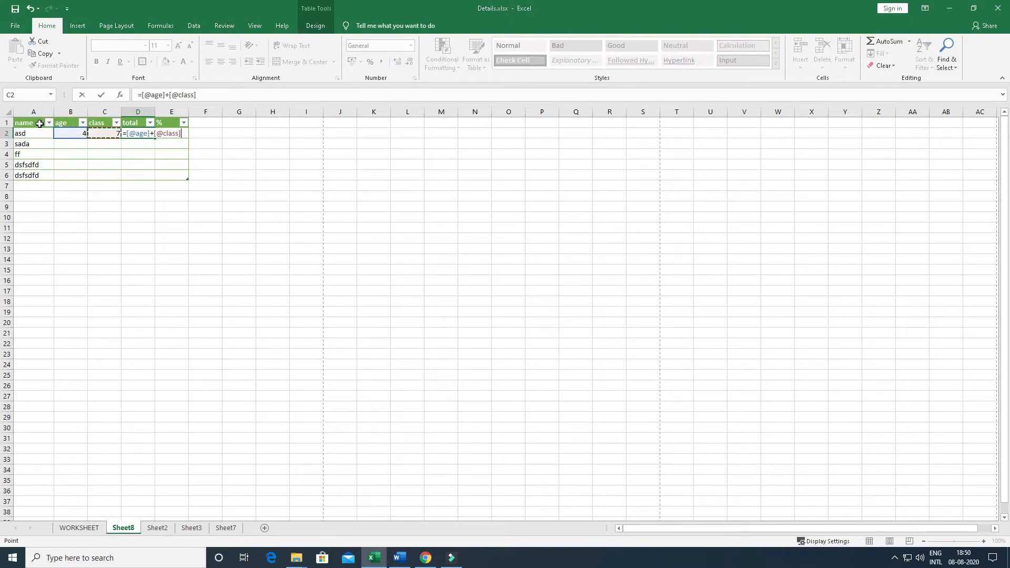
pyautogui.press('Return')
# Check the formula cells of the total column from row 2 down to row 6
pyautogui.press('Up')
pyautogui.press('Left')
pyautogui.press('Left')
pyautogui.press('Right')
pyautogui.press('Right')
pyautogui.press('Down')
pyautogui.press('Down')
pyautogui.press('Down')
pyautogui.press('Down')
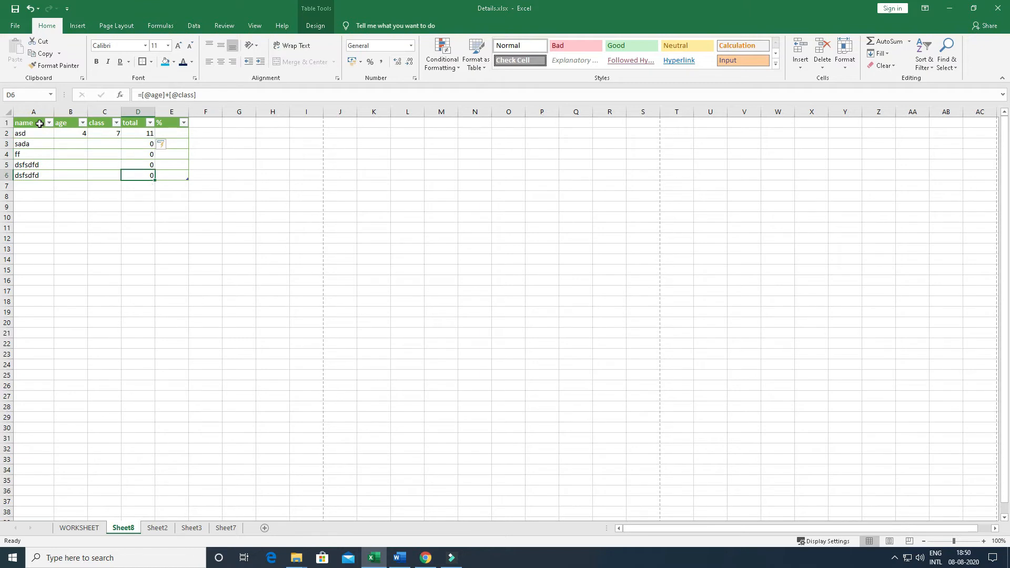
# Enter age 4 and class 7 in the ff row of the table
pyautogui.press('Up')
pyautogui.press('Up')
pyautogui.press('Left')
pyautogui.press('Left')
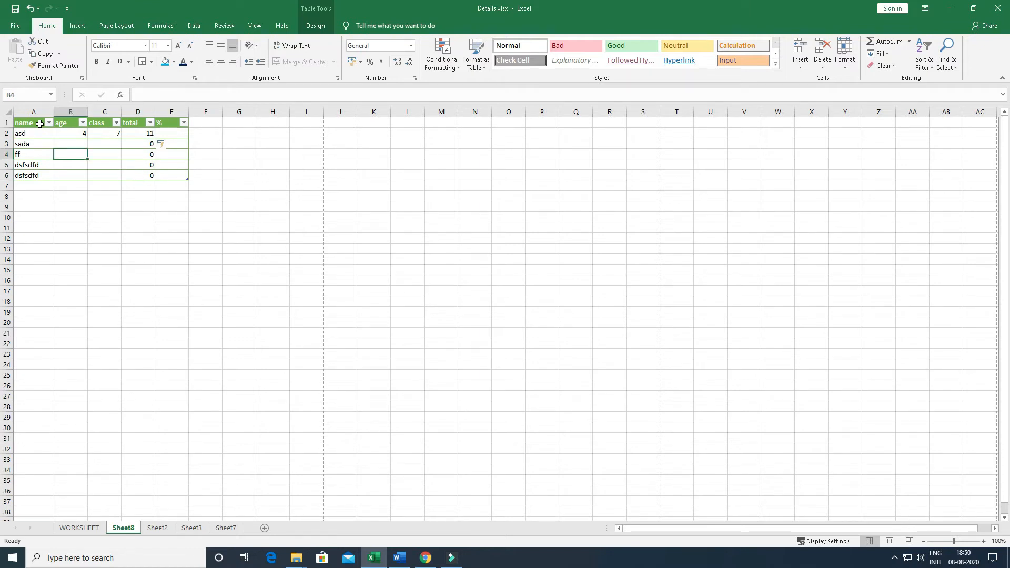
pyautogui.write('4')
pyautogui.press('Tab')
pyautogui.write('7')
pyautogui.press('Tab')
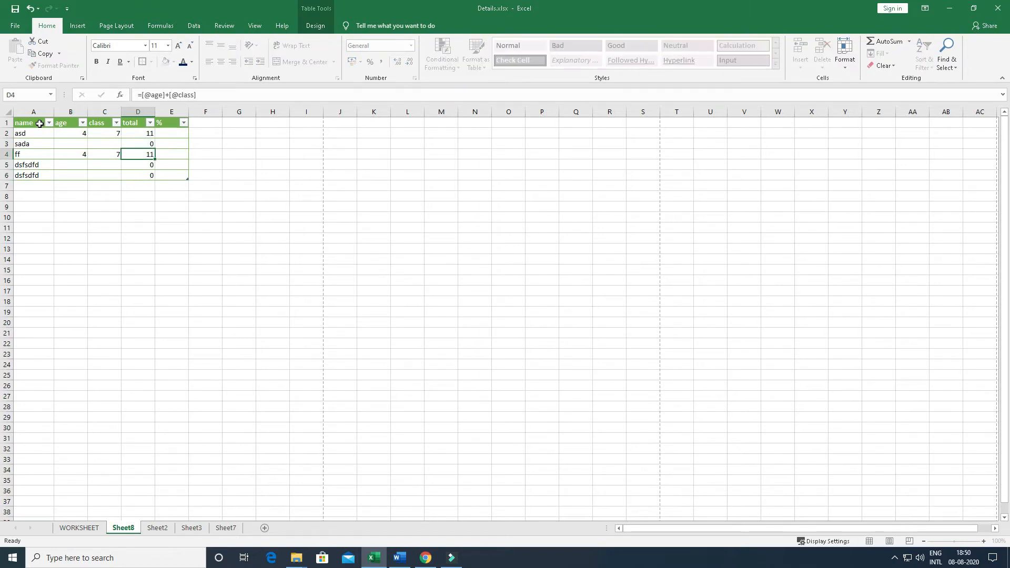
# Review the cells of the total and % columns across the table's rows
pyautogui.press('Up')
pyautogui.press('Up')
pyautogui.press('Down')
pyautogui.press('Down')
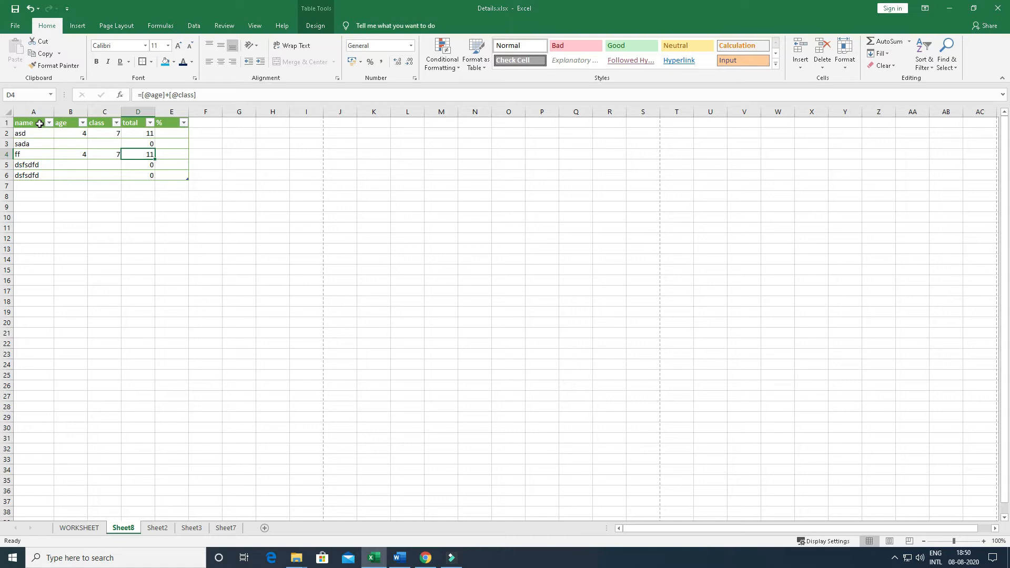
pyautogui.press('Right')
pyautogui.press('Up')
pyautogui.press('Up')
pyautogui.press('Down')
pyautogui.press('Down')
pyautogui.press('Down')
pyautogui.press('Down')
pyautogui.press('Left')
pyautogui.press('Left')
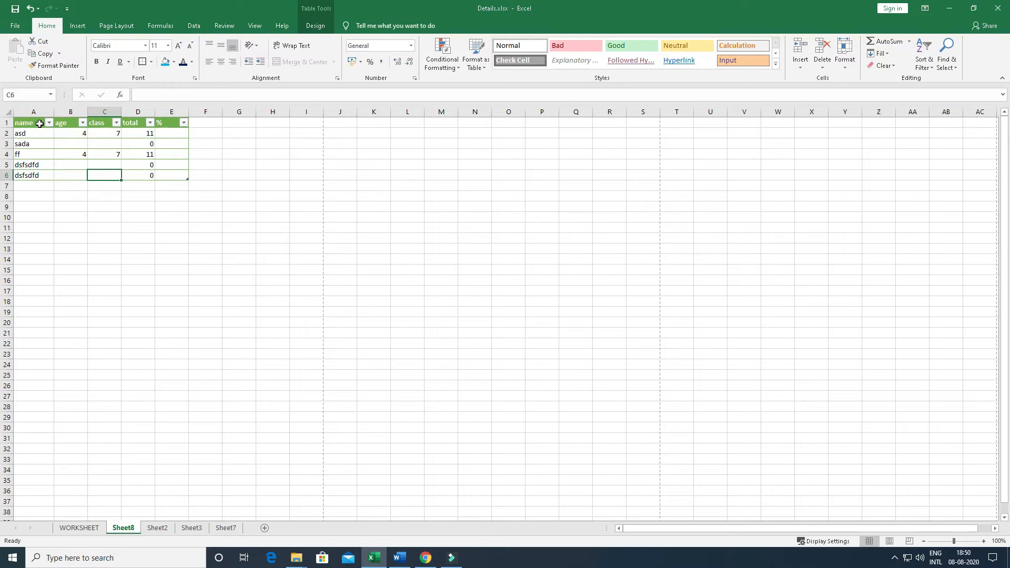
pyautogui.click(476, 63)
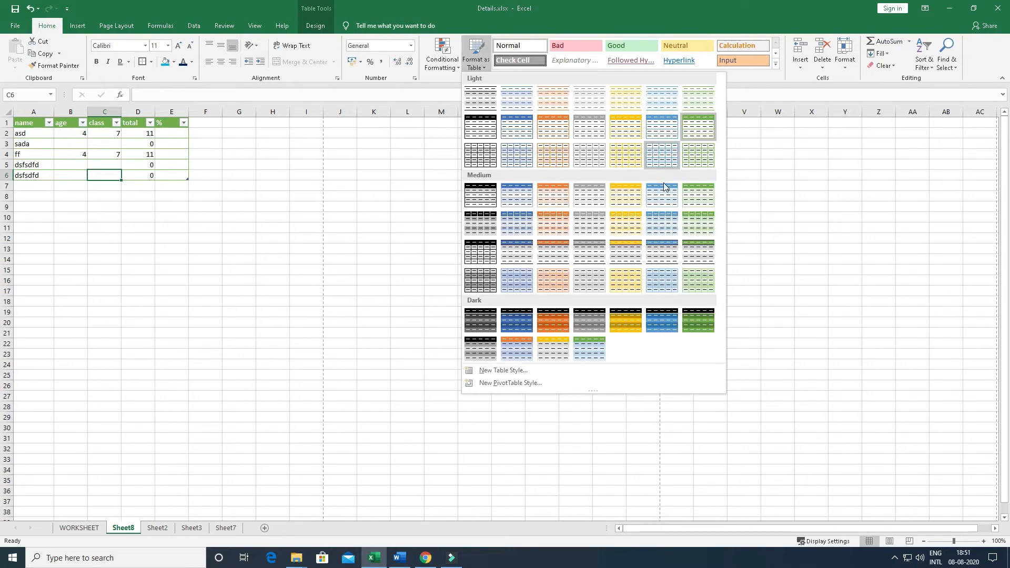
pyautogui.click(35, 121)
pyautogui.moveTo(35, 121); pyautogui.dragTo(251, 222)
pyautogui.click(248, 217)
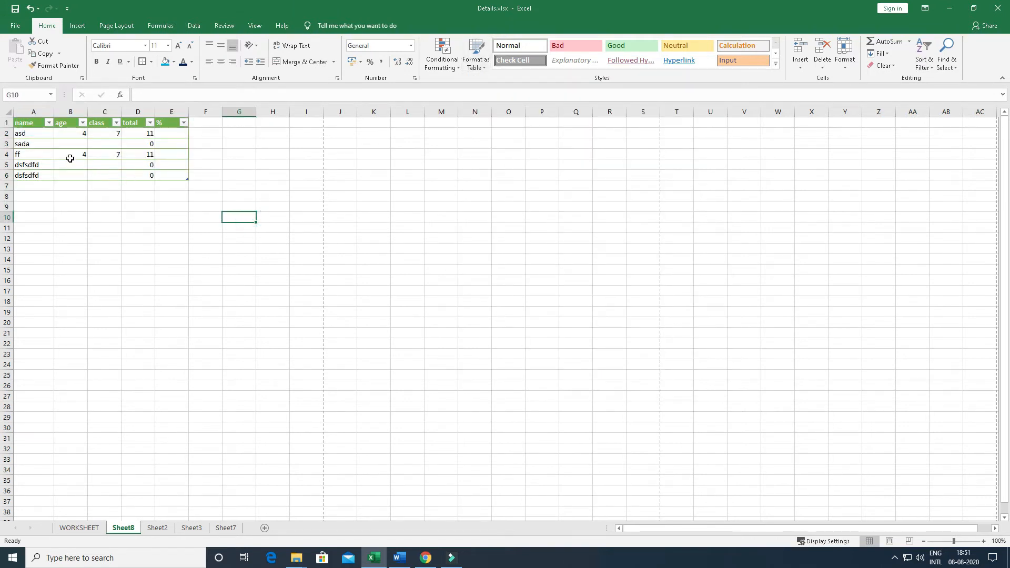
pyautogui.moveTo(132, 122); pyautogui.dragTo(138, 199)
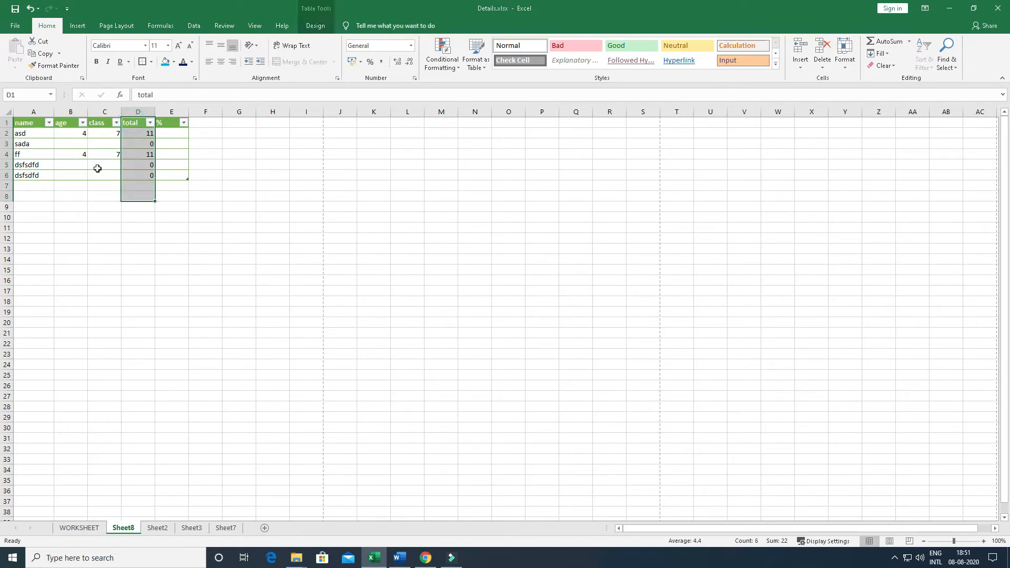
pyautogui.click(50, 156)
pyautogui.moveTo(70, 136); pyautogui.dragTo(107, 166)
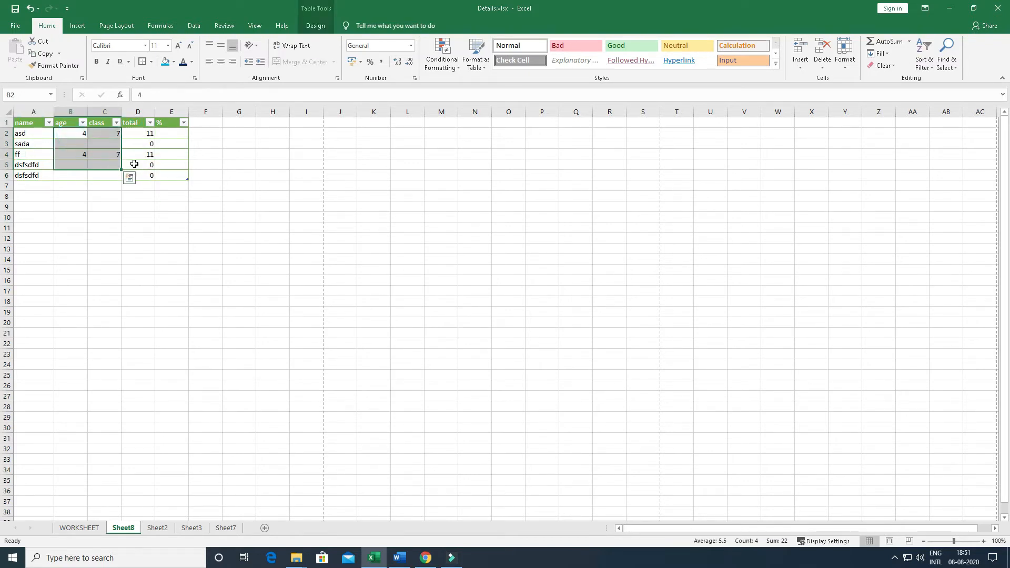
pyautogui.click(79, 153)
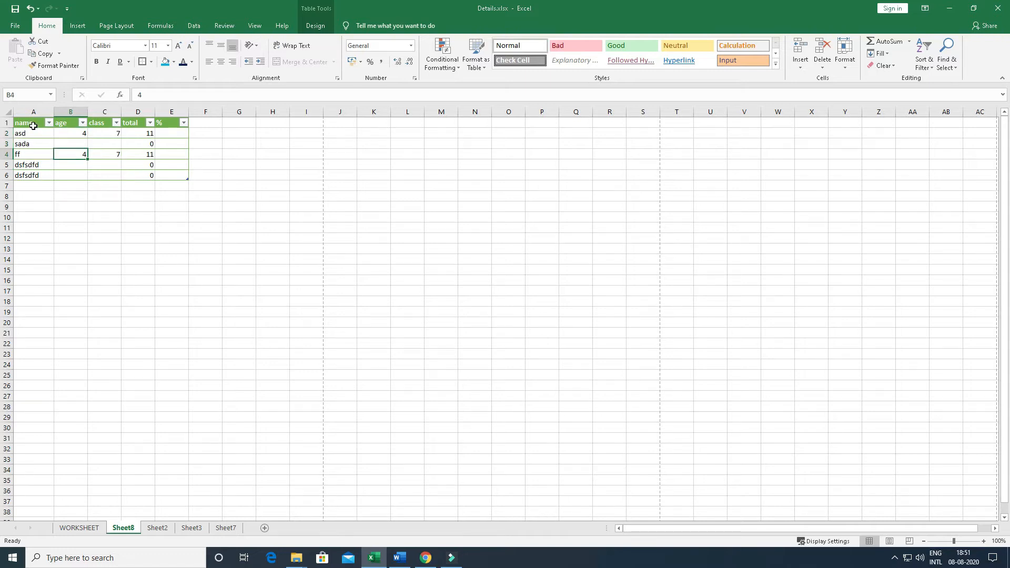
pyautogui.moveTo(61, 135); pyautogui.dragTo(67, 145)
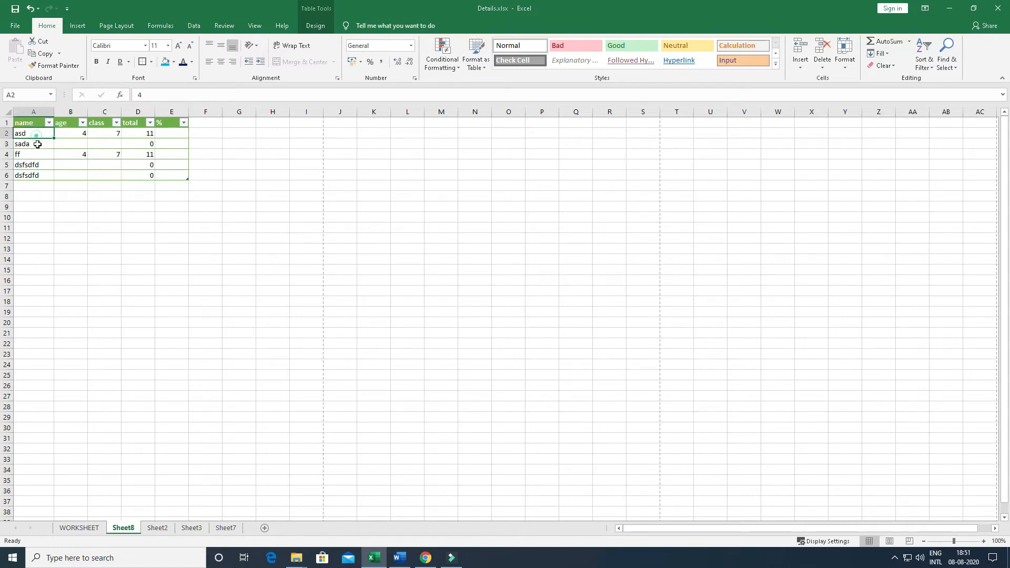
# Apply the 60% - Accent4 cell style to cell B3 and replace it with 20% - Accent6
pyautogui.click(78, 143)
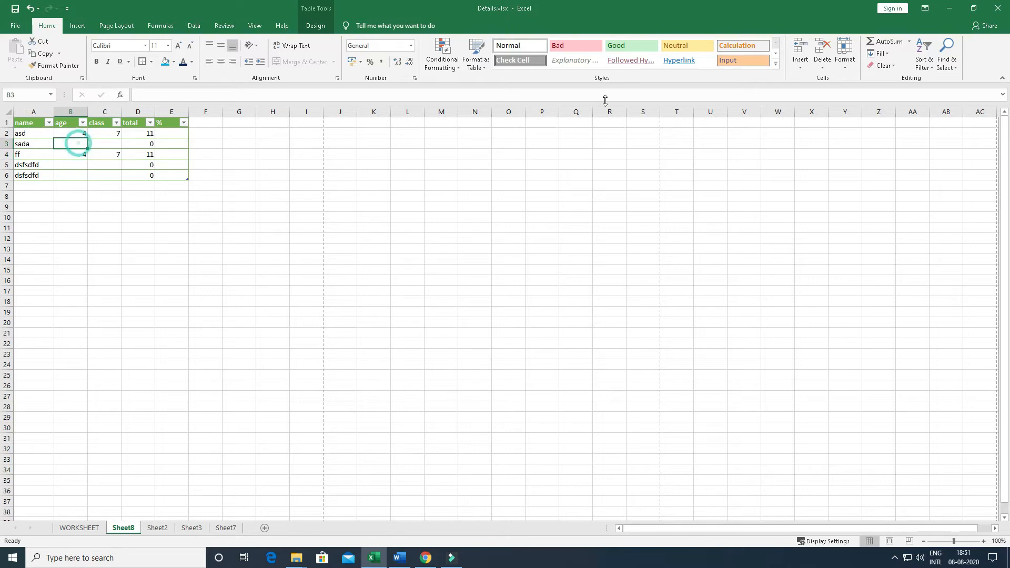
pyautogui.click(776, 65)
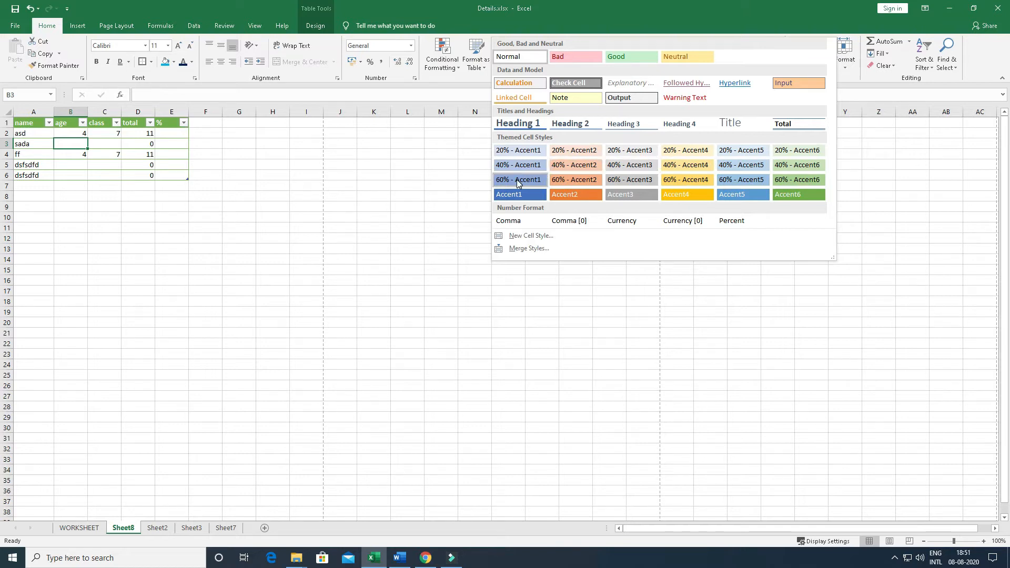
pyautogui.click(667, 181)
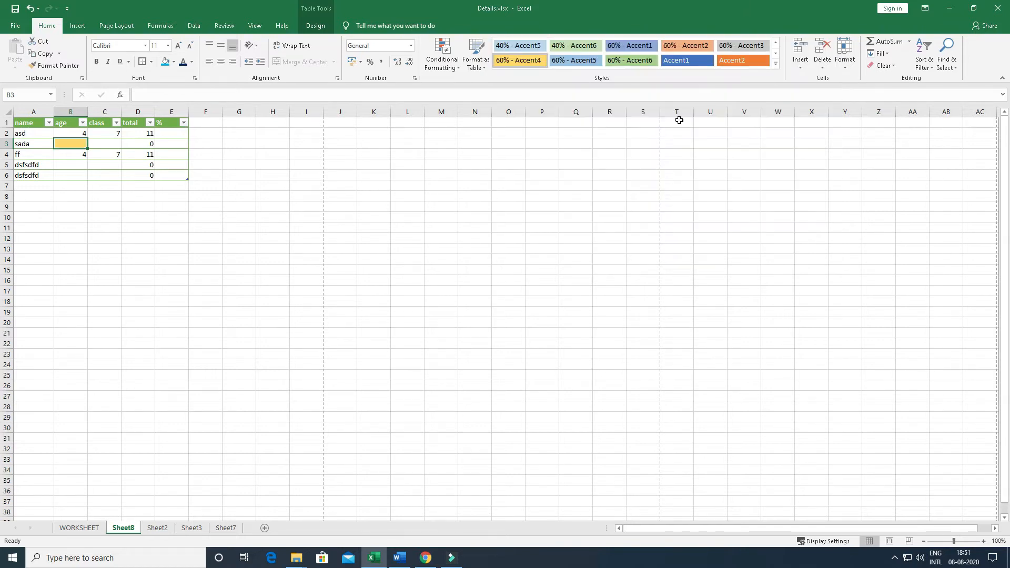
pyautogui.click(775, 64)
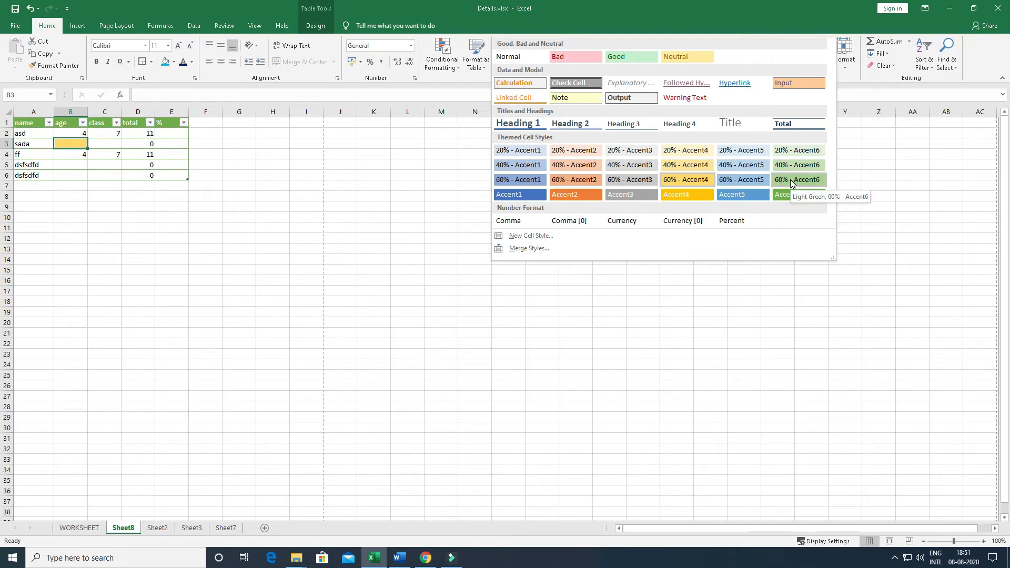
pyautogui.click(796, 148)
pyautogui.click(273, 164)
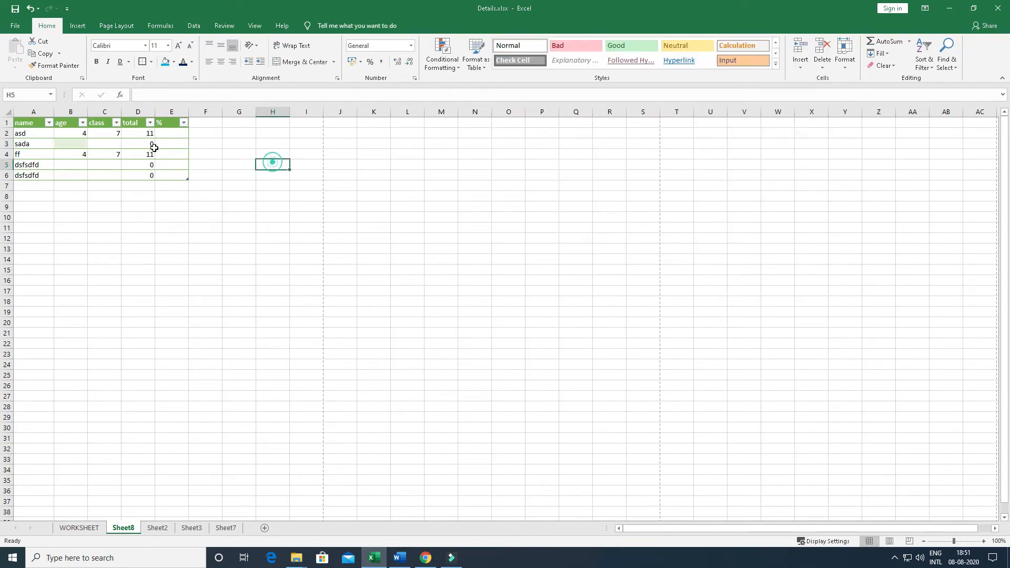
# Apply the Calculation cell style to cell B3 and replace it with the Input style
pyautogui.click(62, 138)
pyautogui.click(776, 64)
pyautogui.click(518, 66)
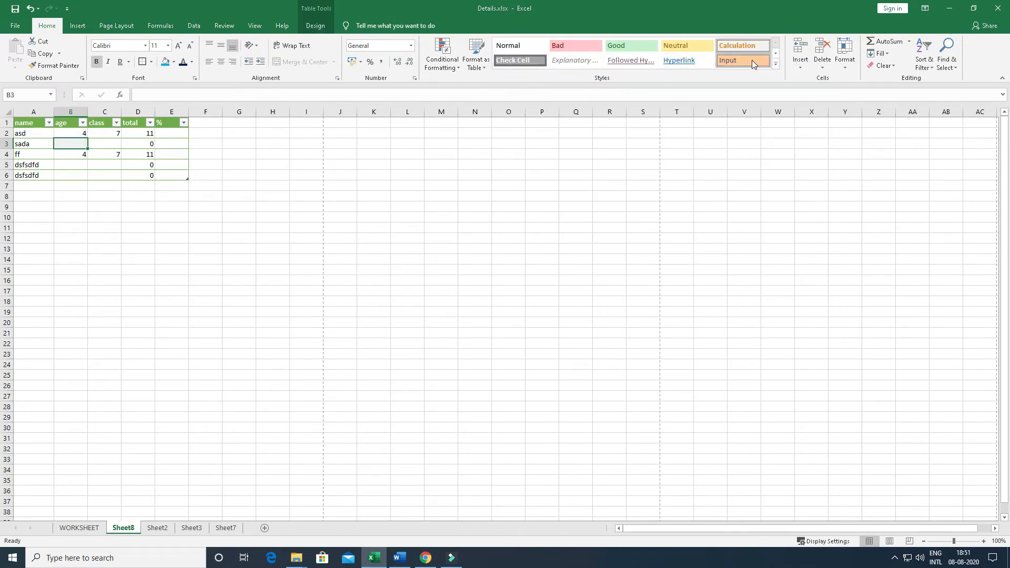
pyautogui.click(776, 63)
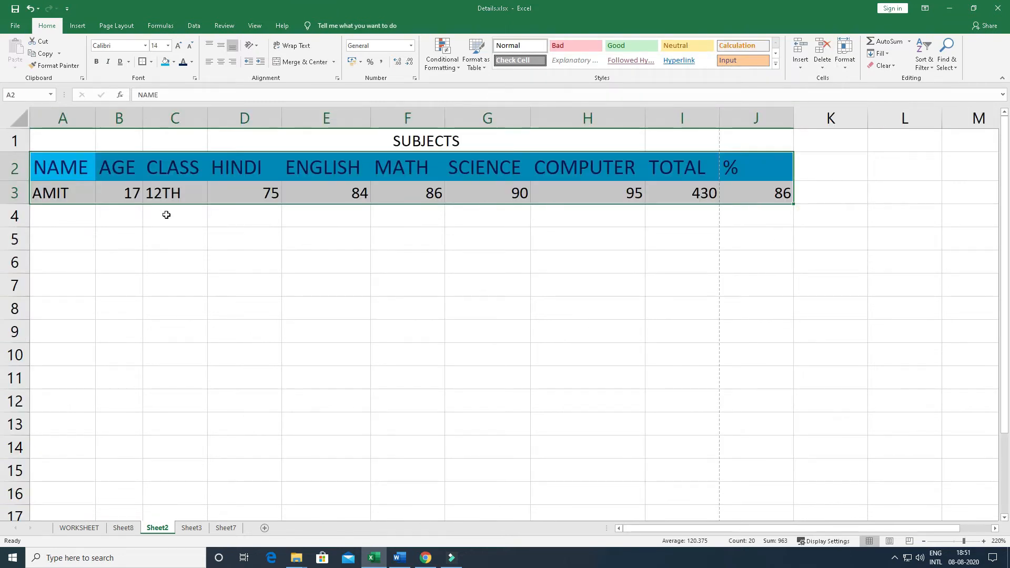
# Format the marks data in A2:J3 on Sheet2 as a table using the Dark green table style
pyautogui.click(476, 55)
pyautogui.click(697, 320)
pyautogui.click(677, 114)
pyautogui.click(280, 212)
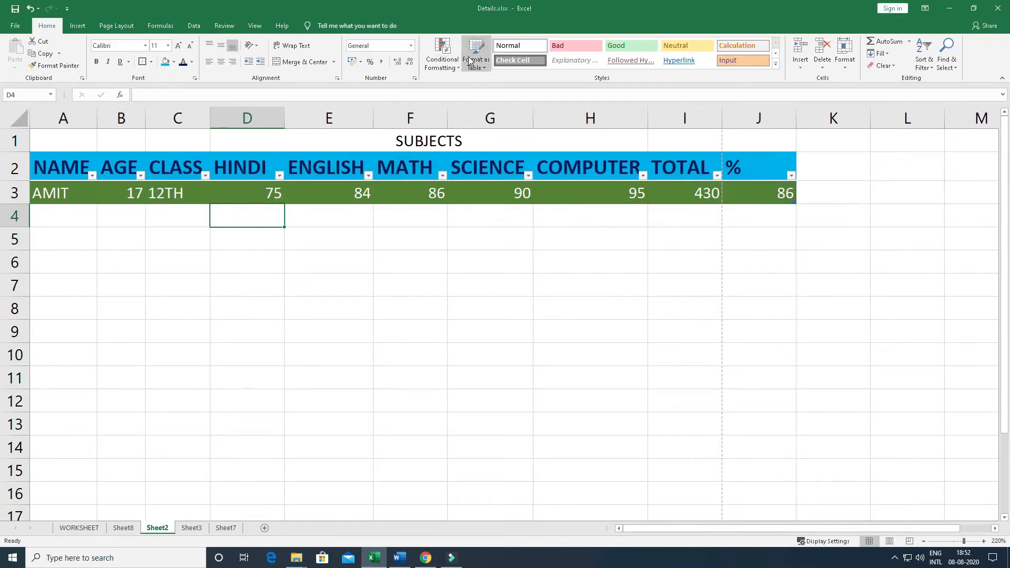
pyautogui.click(475, 55)
pyautogui.click(367, 352)
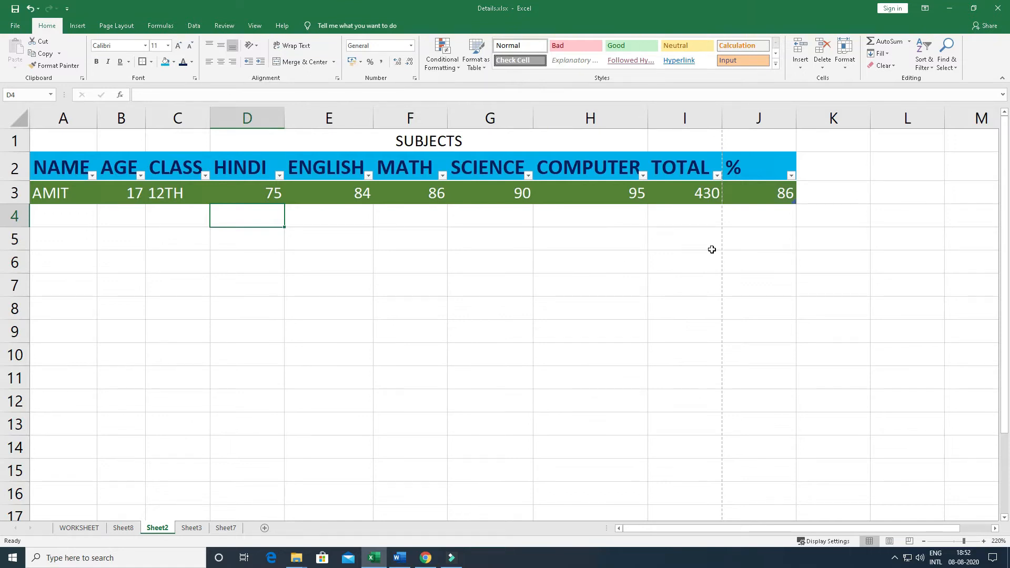
# Return to Sheet8 and look at the options for inserting cells, rows, columns and sheets
pyautogui.hotkey('ctrl', 'pageup')
pyautogui.click(800, 66)
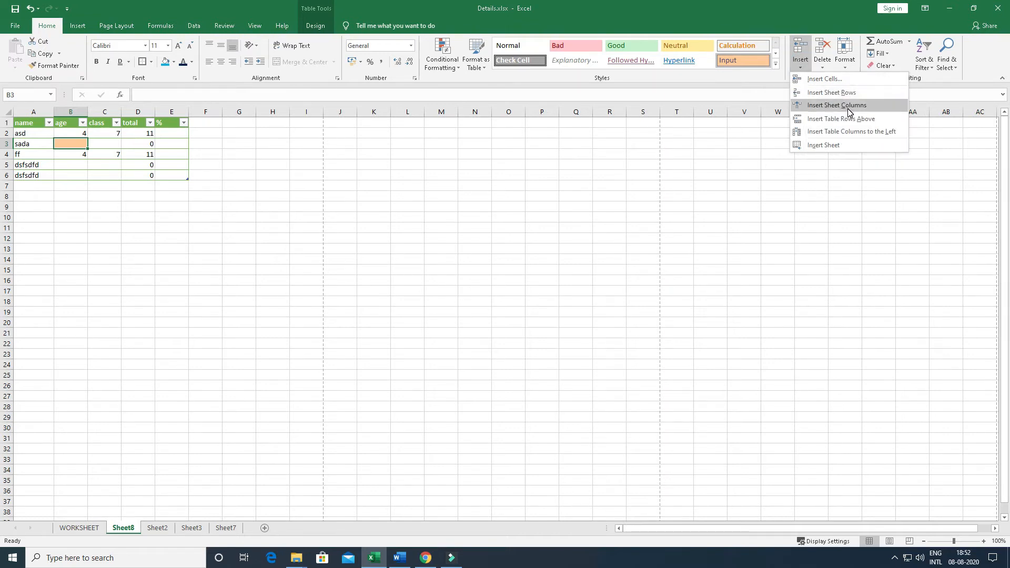
pyautogui.click(212, 168)
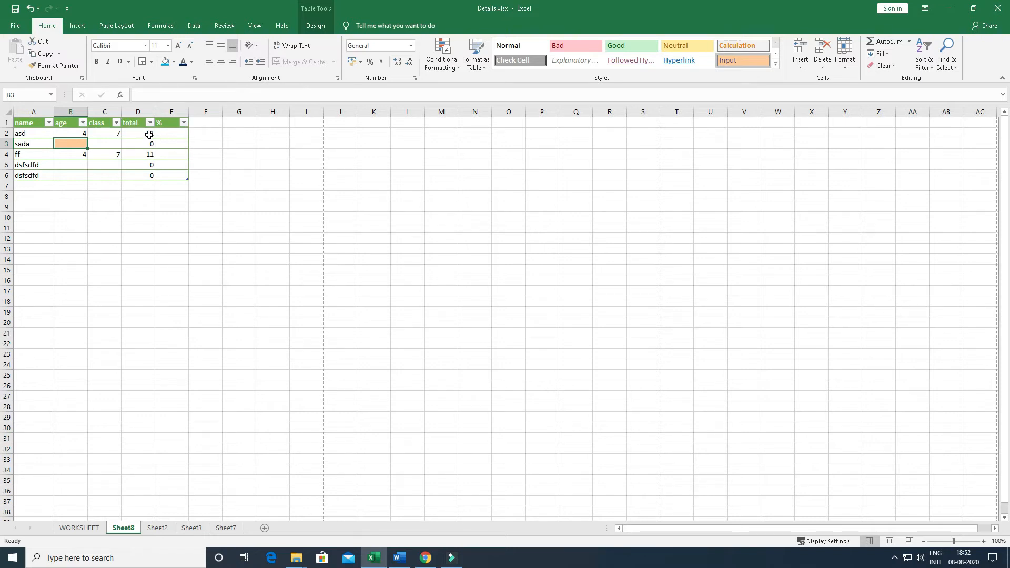
# Insert a column before the total column in the Sheet8 table and name its header dob
pyautogui.click(113, 111)
pyautogui.rightClick(127, 109)
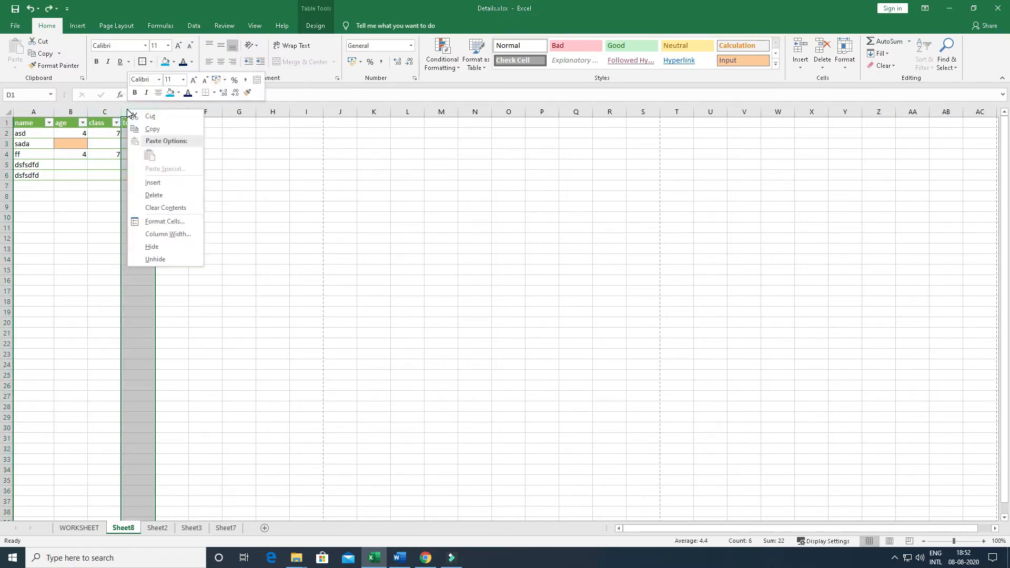
pyautogui.click(153, 182)
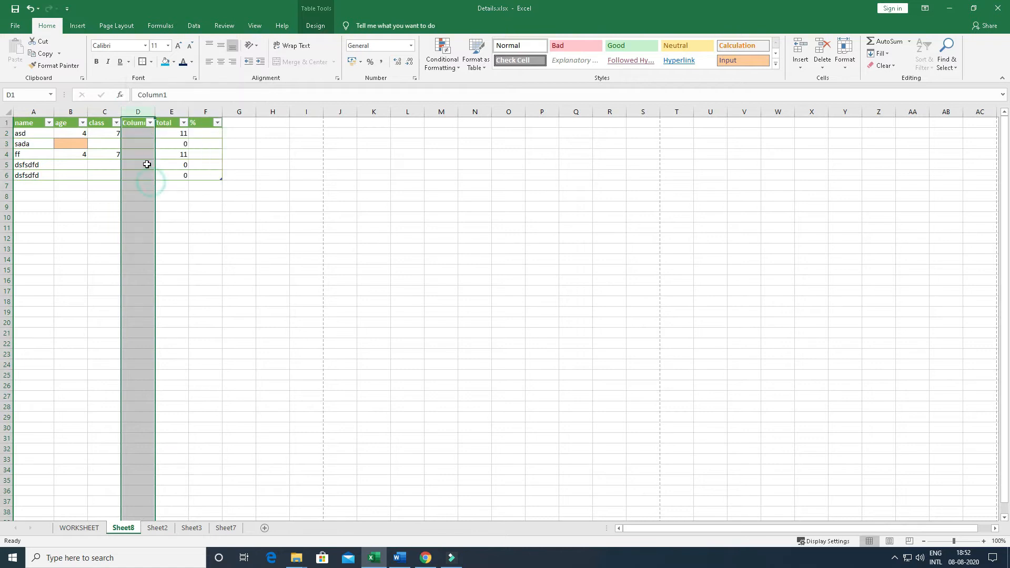
pyautogui.click(142, 125)
pyautogui.write('dob')
pyautogui.press('Return')
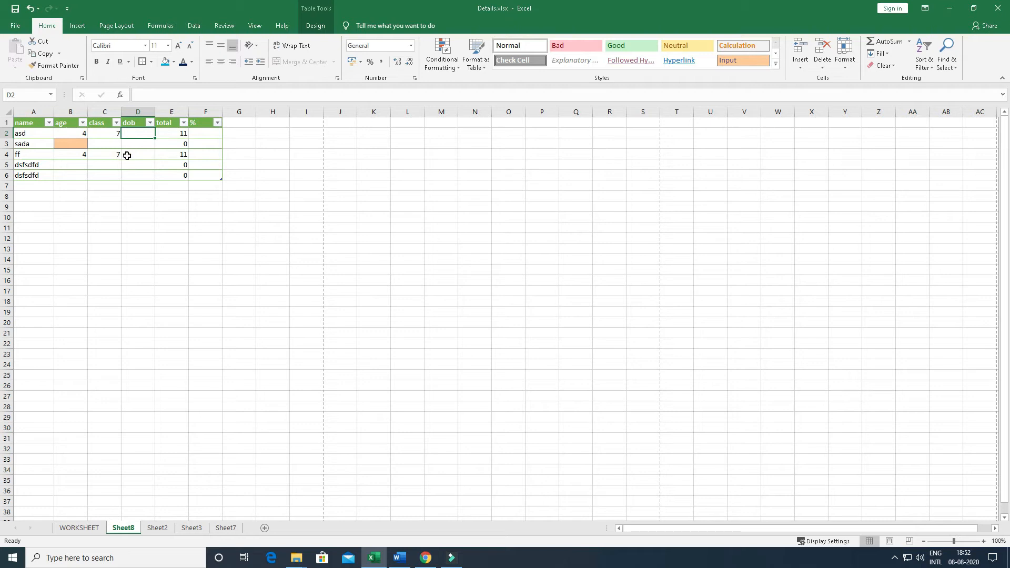
# Examine the insert options available for the dob cell, for columns E and G, and for row 7
pyautogui.click(801, 65)
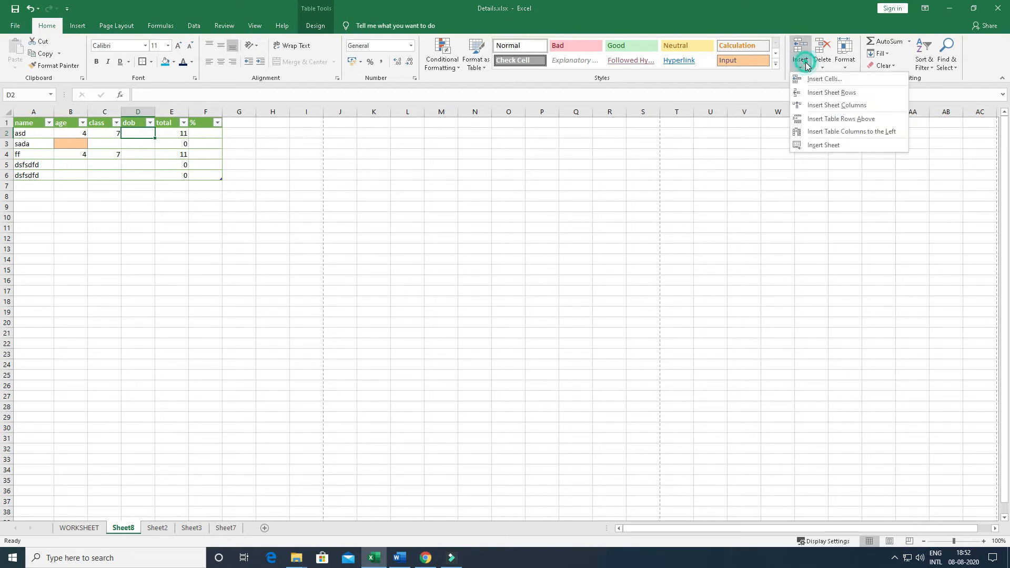
pyautogui.click(147, 140)
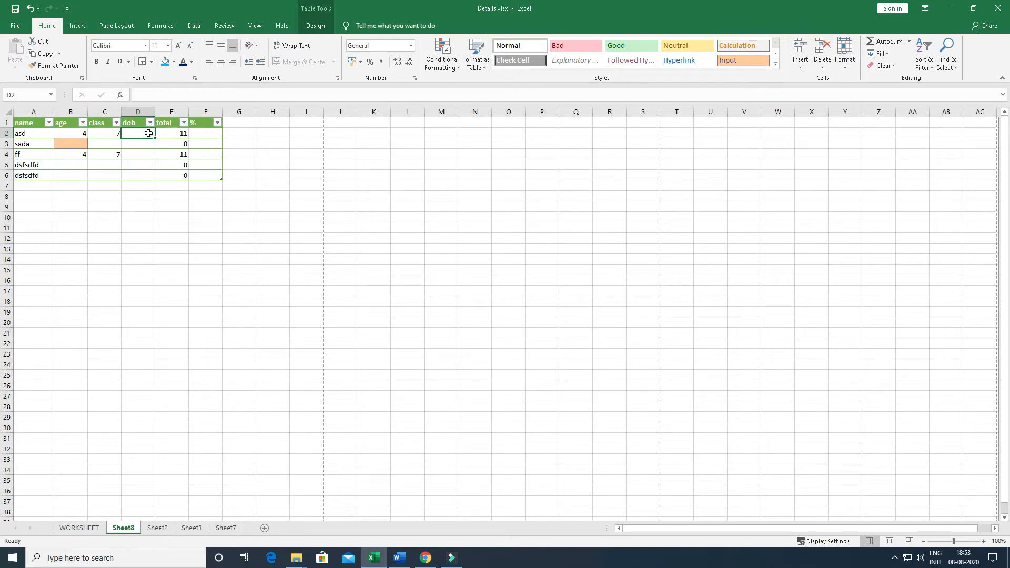
pyautogui.rightClick(181, 110)
pyautogui.click(317, 171)
pyautogui.rightClick(252, 113)
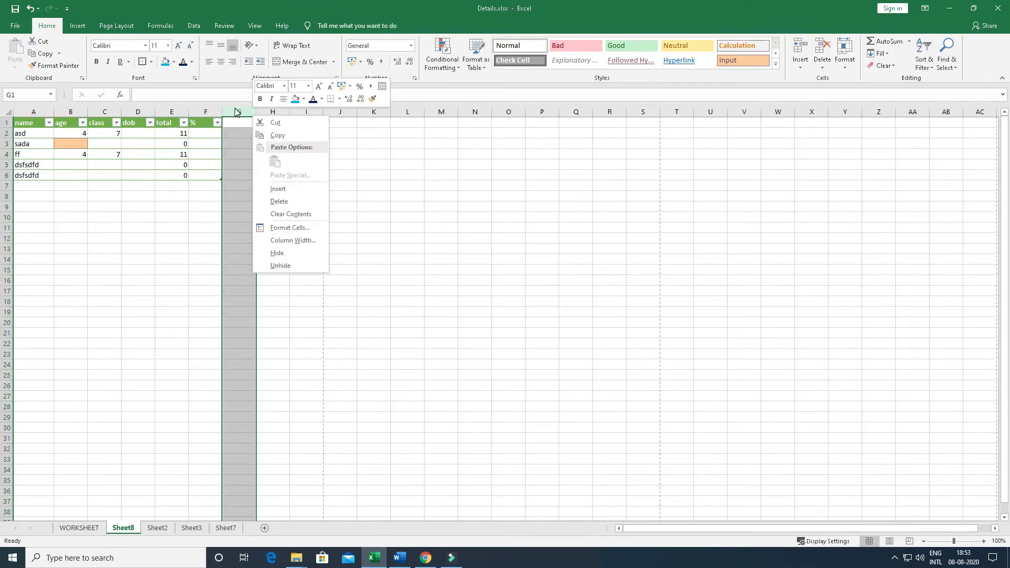
pyautogui.click(10, 188)
pyautogui.rightClick(9, 189)
pyautogui.press('Escape')
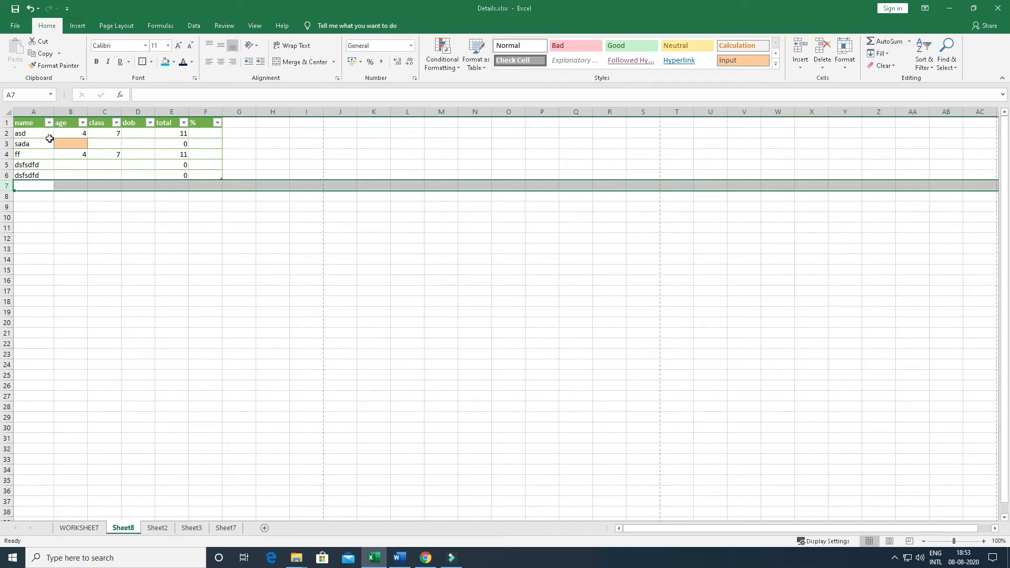
# Insert two blank sheet rows above the sada row in the table
pyautogui.rightClick(9, 135)
pyautogui.click(8, 143)
pyautogui.rightClick(8, 143)
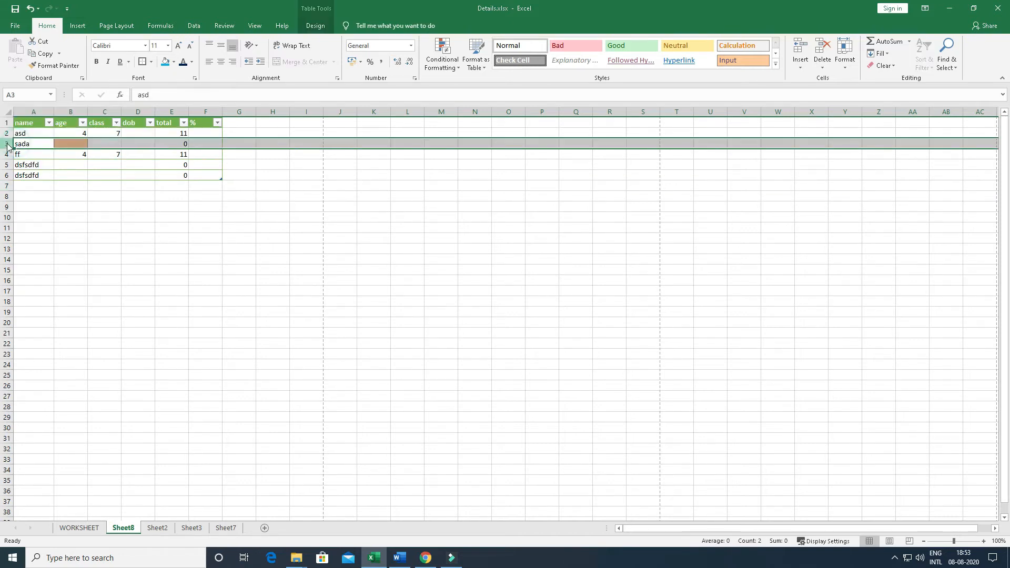
pyautogui.click(29, 220)
pyautogui.click(20, 146)
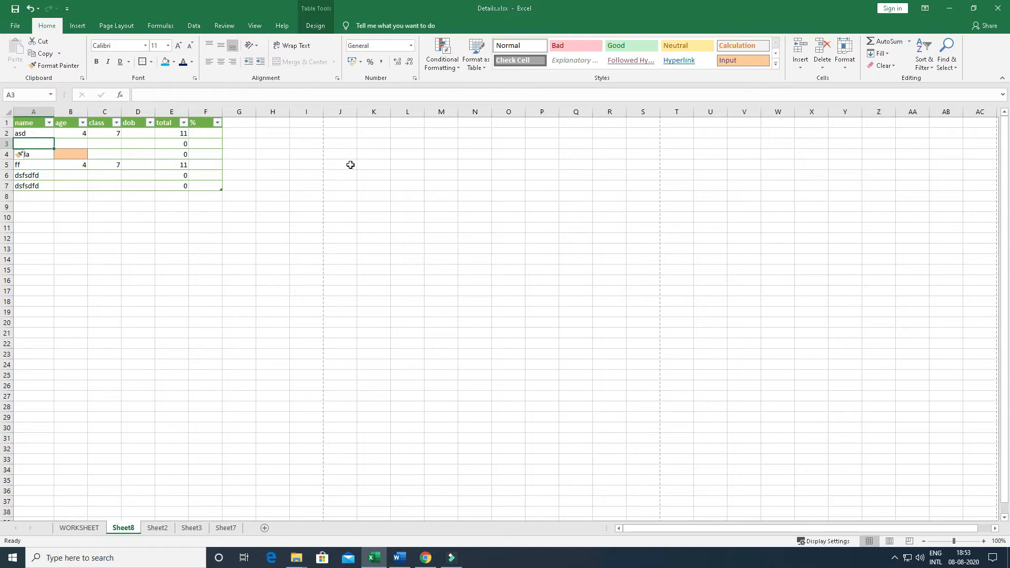
pyautogui.click(800, 62)
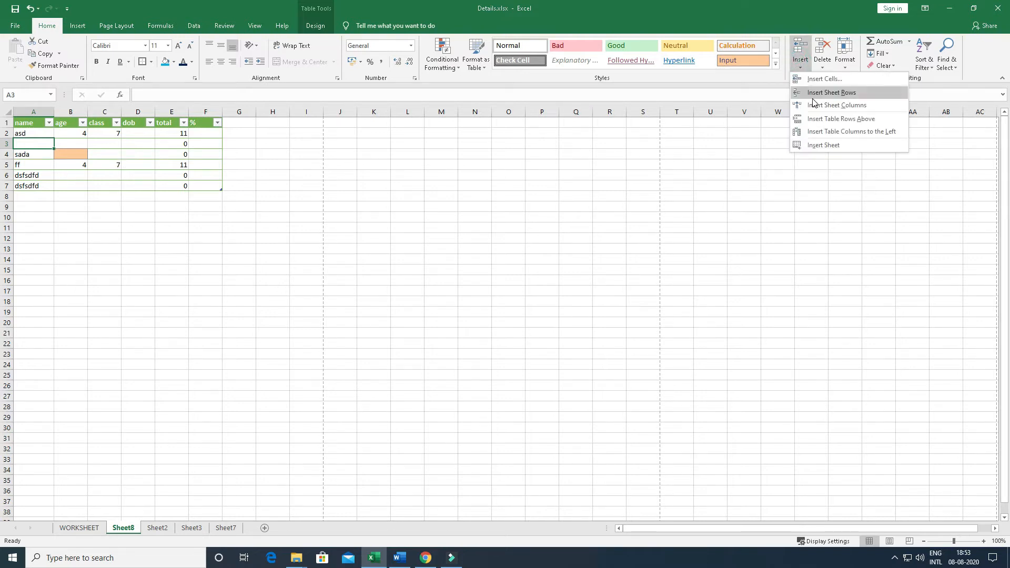
pyautogui.click(835, 93)
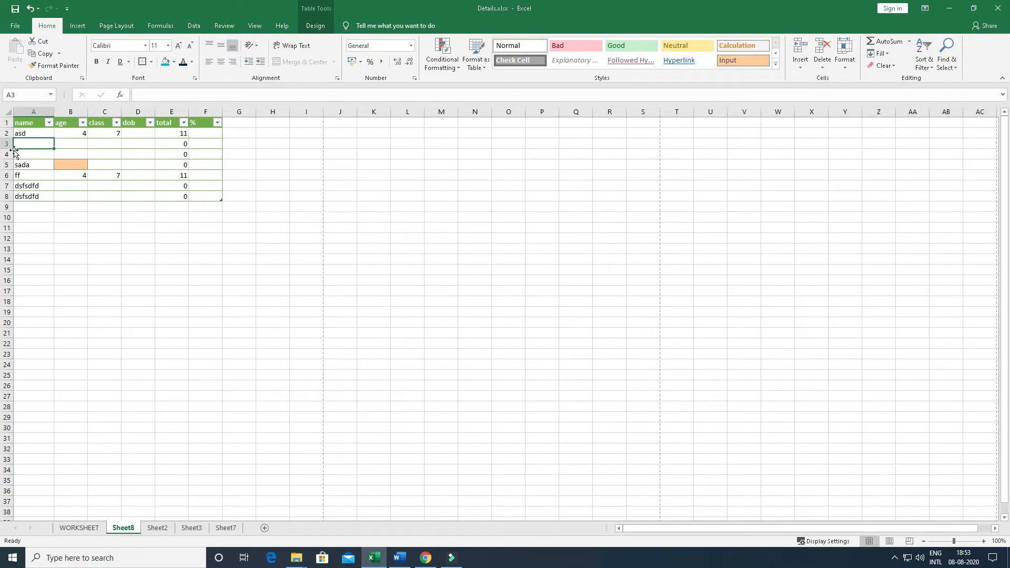
# Insert a sheet column before the name column and undo the insertion
pyautogui.click(800, 62)
pyautogui.click(840, 107)
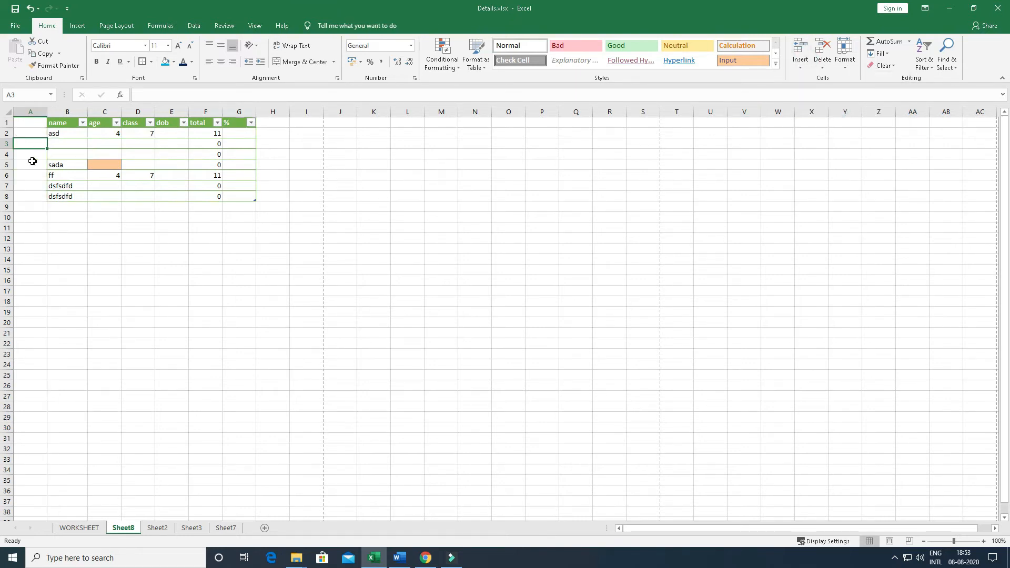
pyautogui.hotkey('ctrl', 'z')
# Insert a table column to the left of the dob column and select its header
pyautogui.click(800, 62)
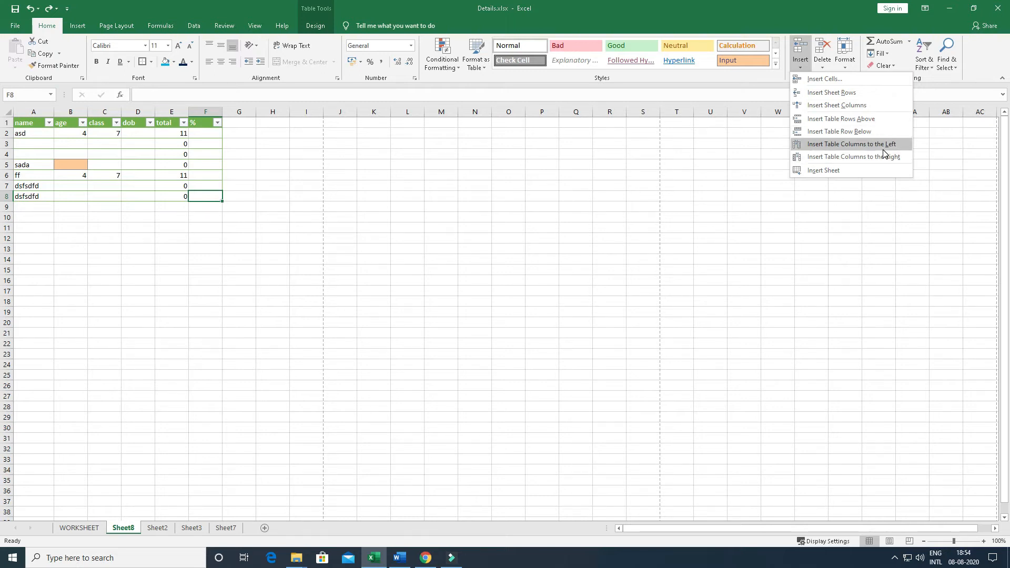
pyautogui.click(133, 133)
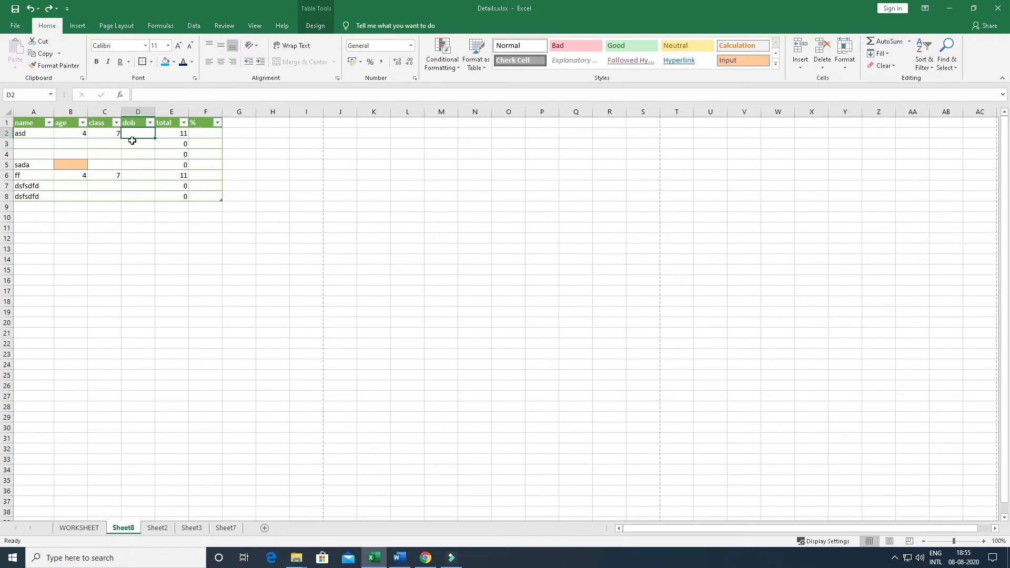
pyautogui.click(799, 59)
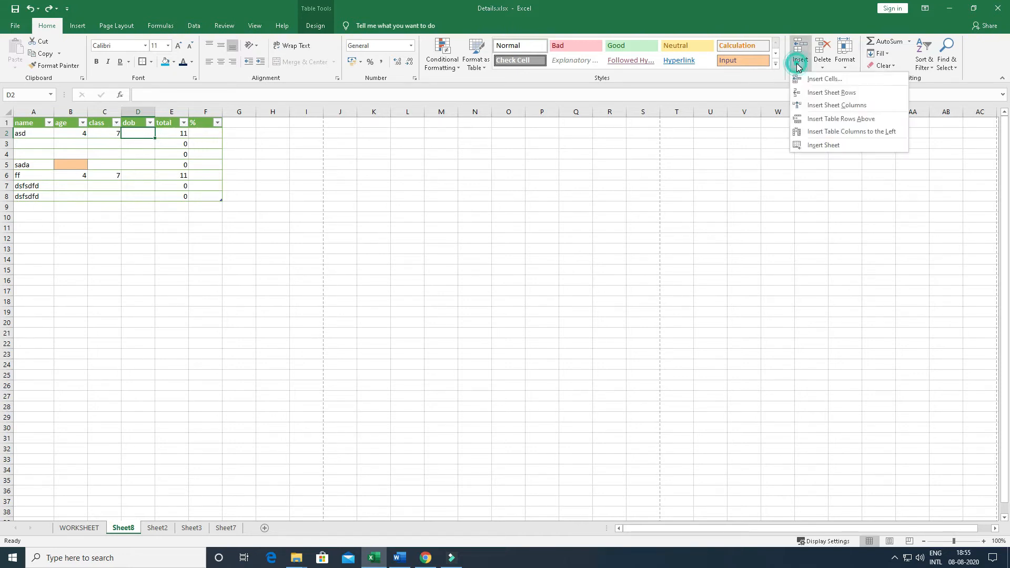
pyautogui.click(849, 137)
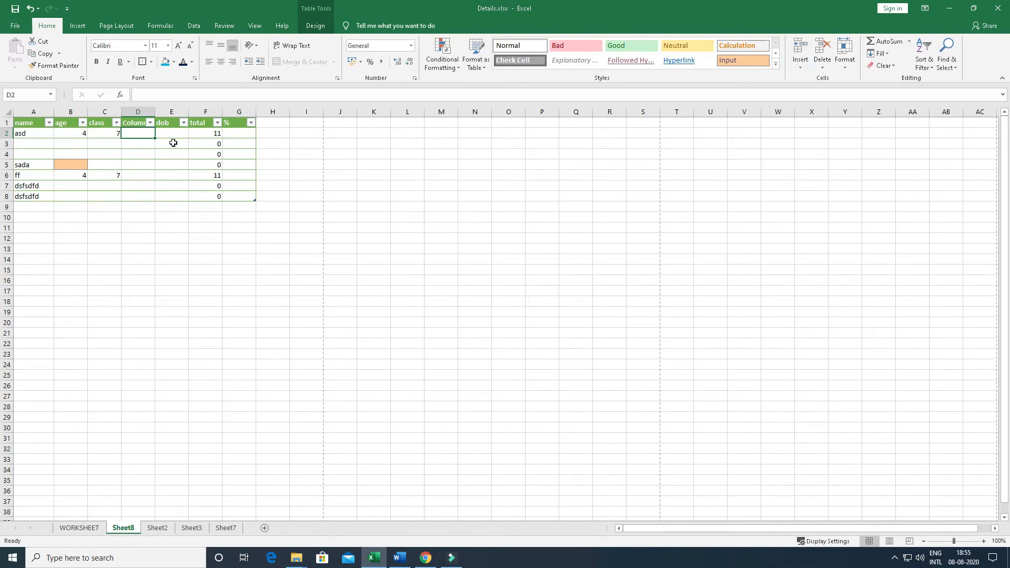
pyautogui.click(135, 124)
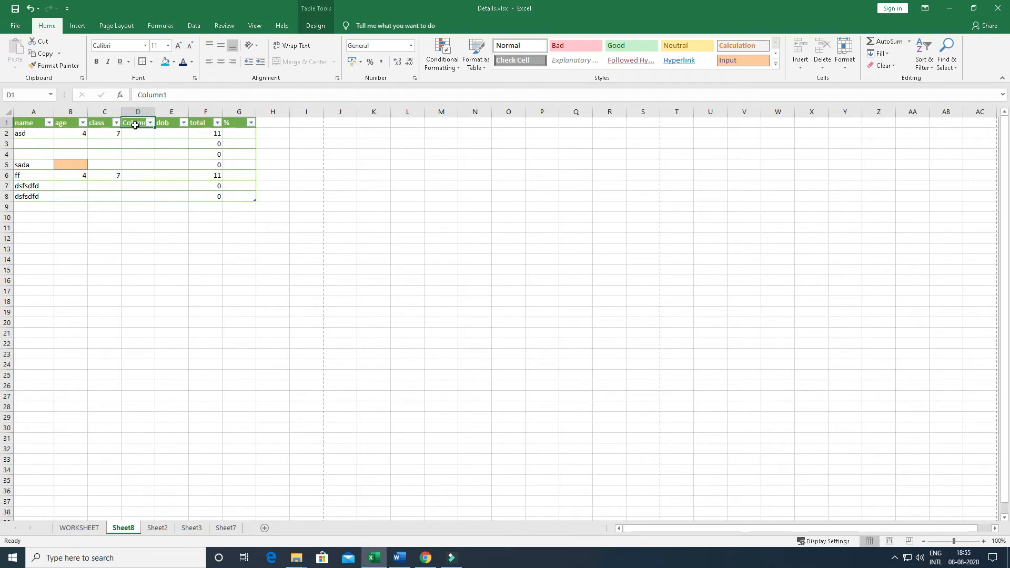
pyautogui.click(347, 185)
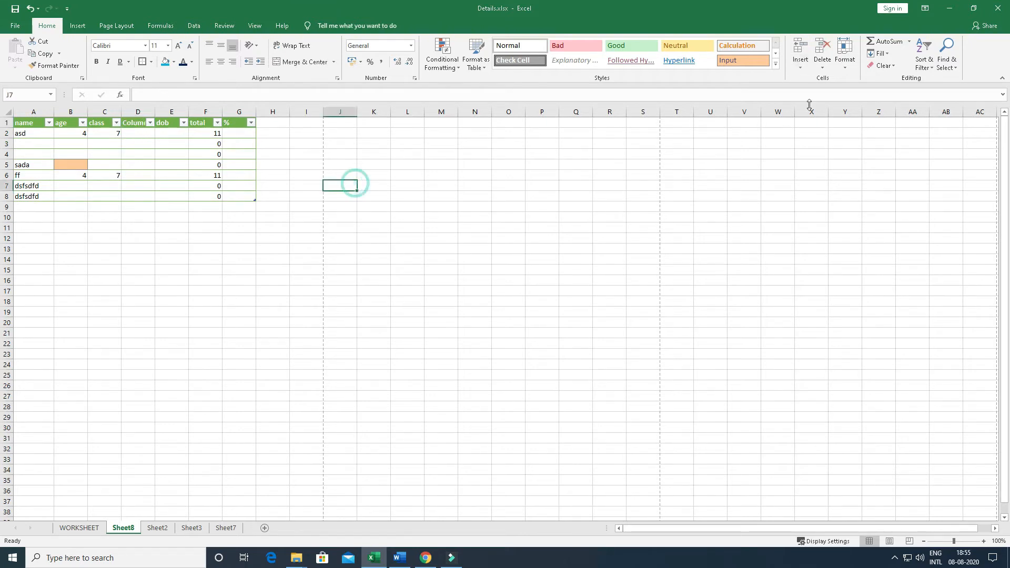
# Insert two new blank worksheets before Sheet8
pyautogui.click(800, 63)
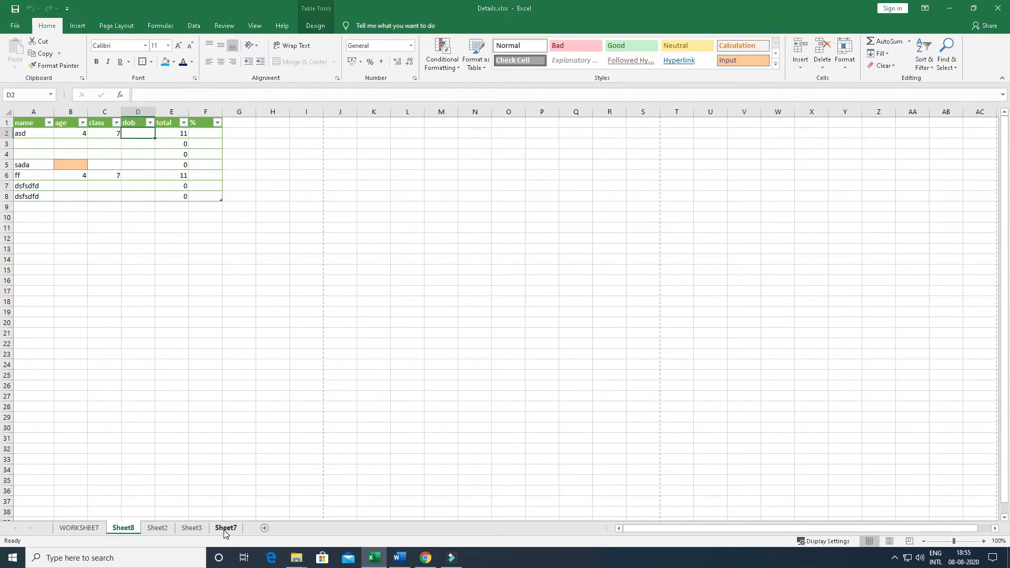
pyautogui.click(800, 59)
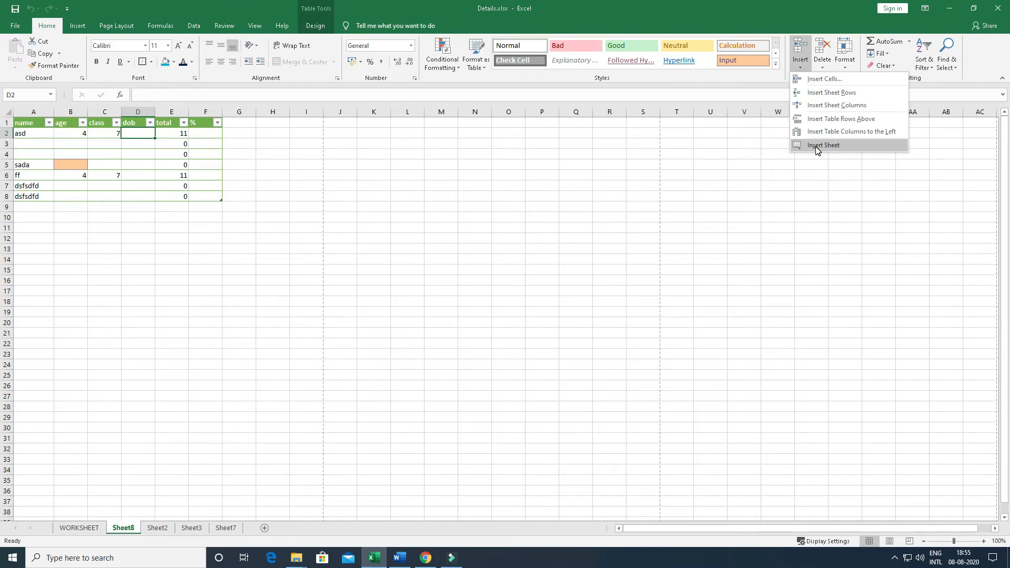
pyautogui.click(821, 146)
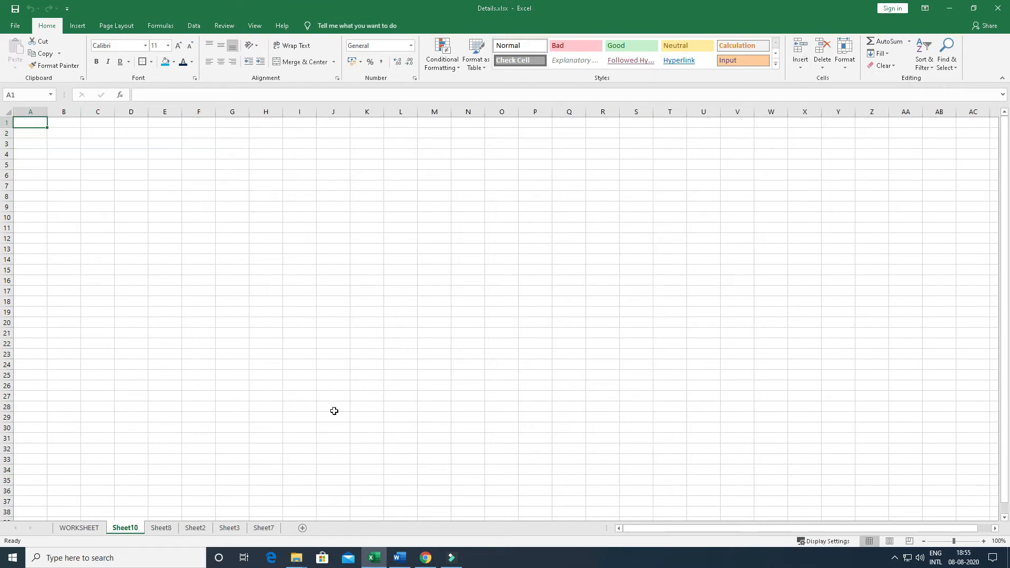
pyautogui.click(800, 59)
pyautogui.click(808, 136)
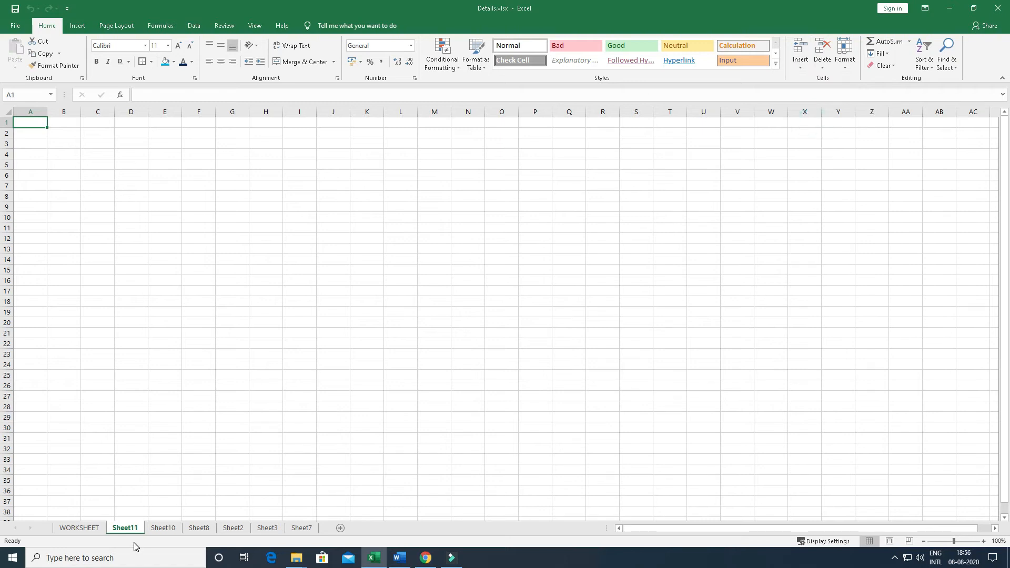
# Examine the insert and delete options for cells, rows, columns and sheets on Sheet8, including those for the total column
pyautogui.click(800, 62)
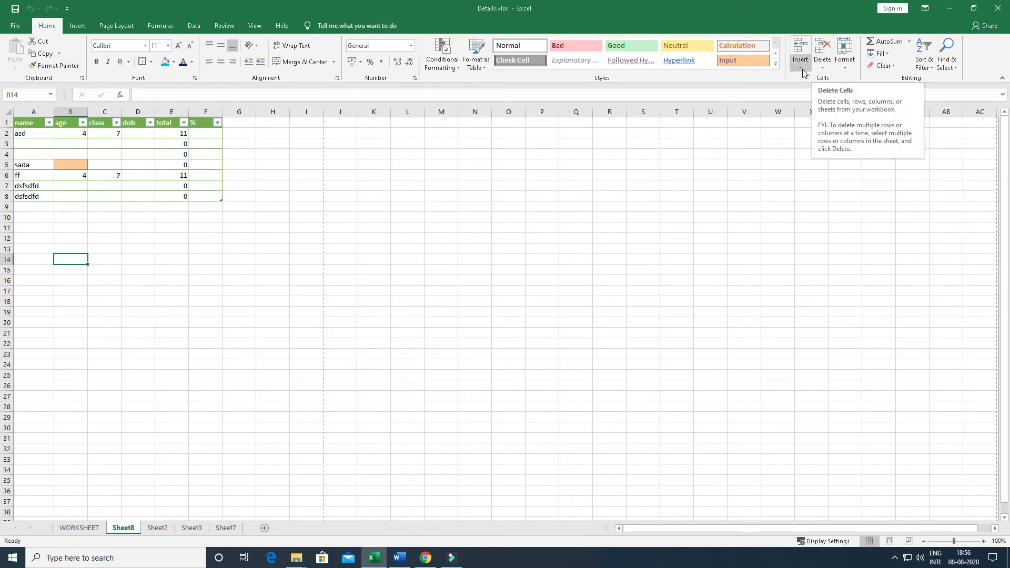
pyautogui.click(800, 66)
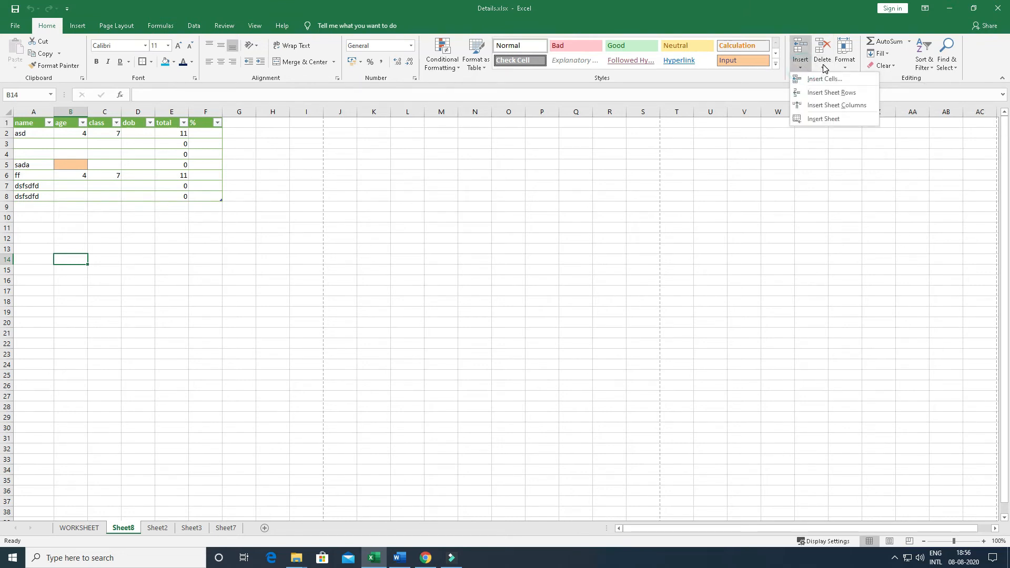
pyautogui.click(823, 67)
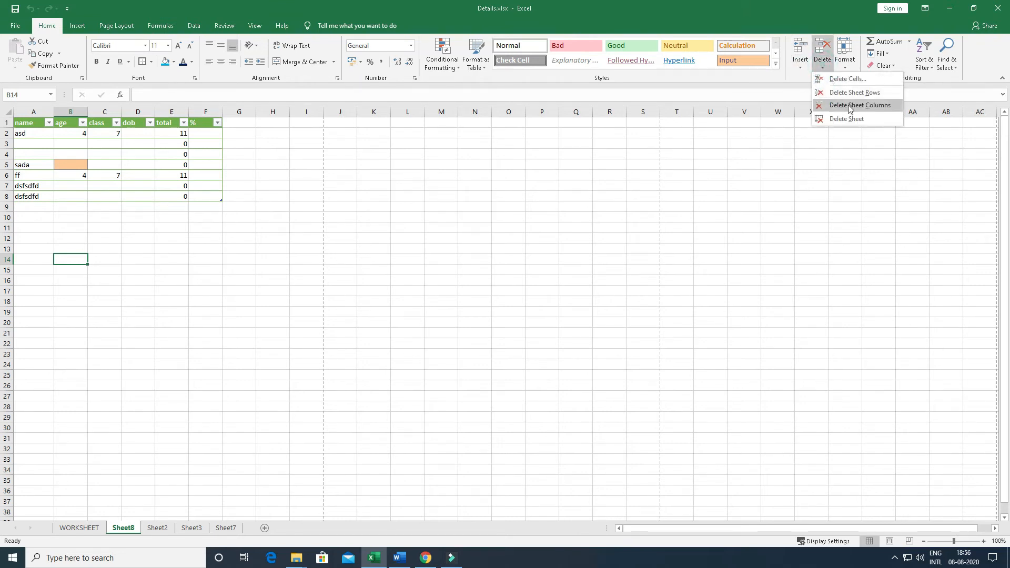
pyautogui.click(715, 135)
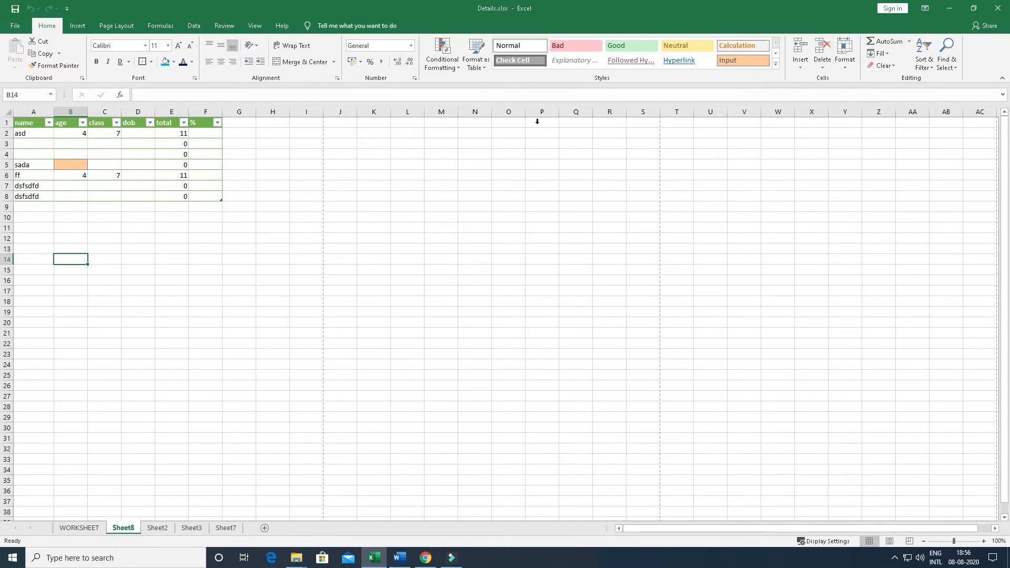
pyautogui.rightClick(170, 111)
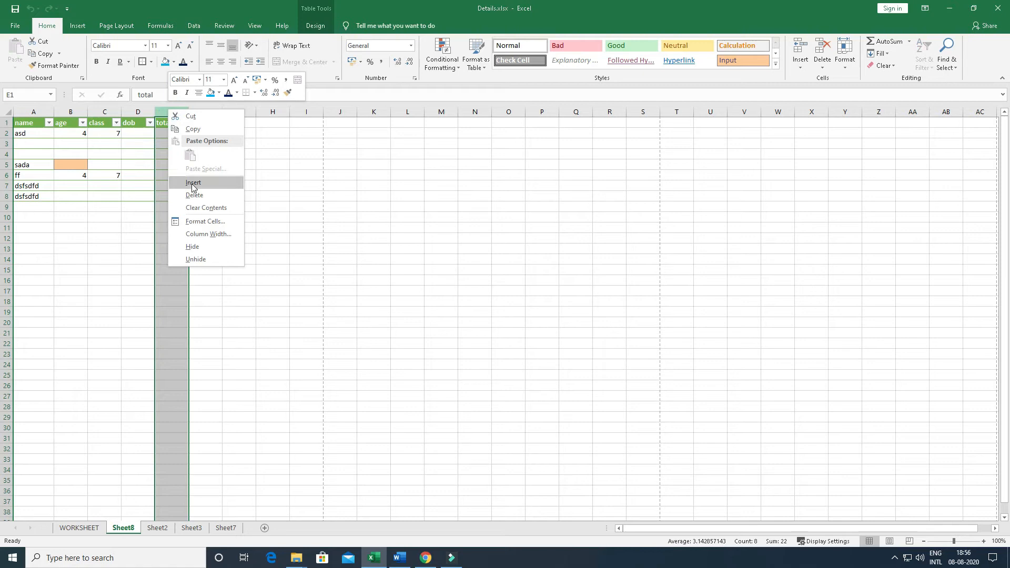
pyautogui.press('Escape')
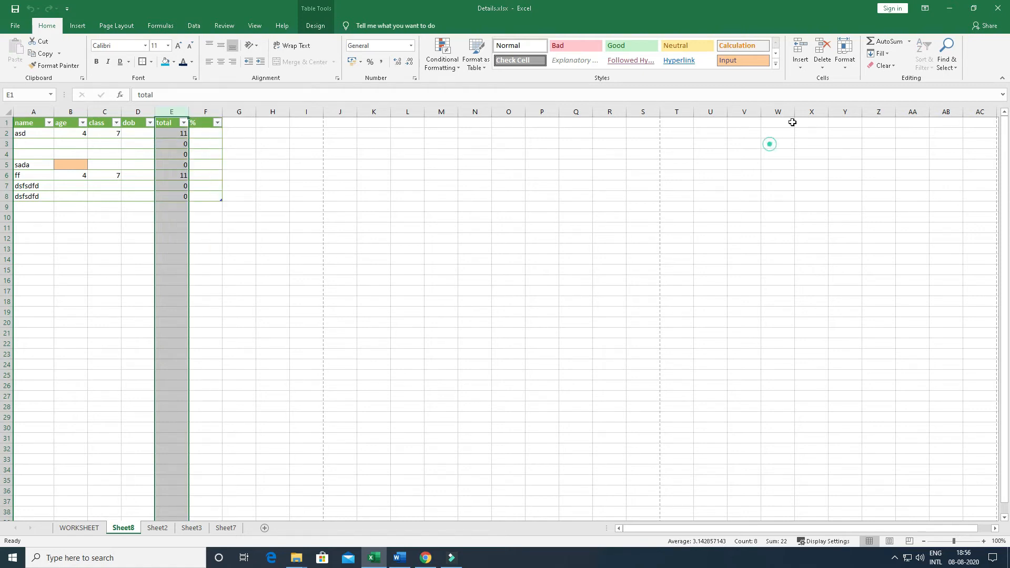
pyautogui.click(822, 57)
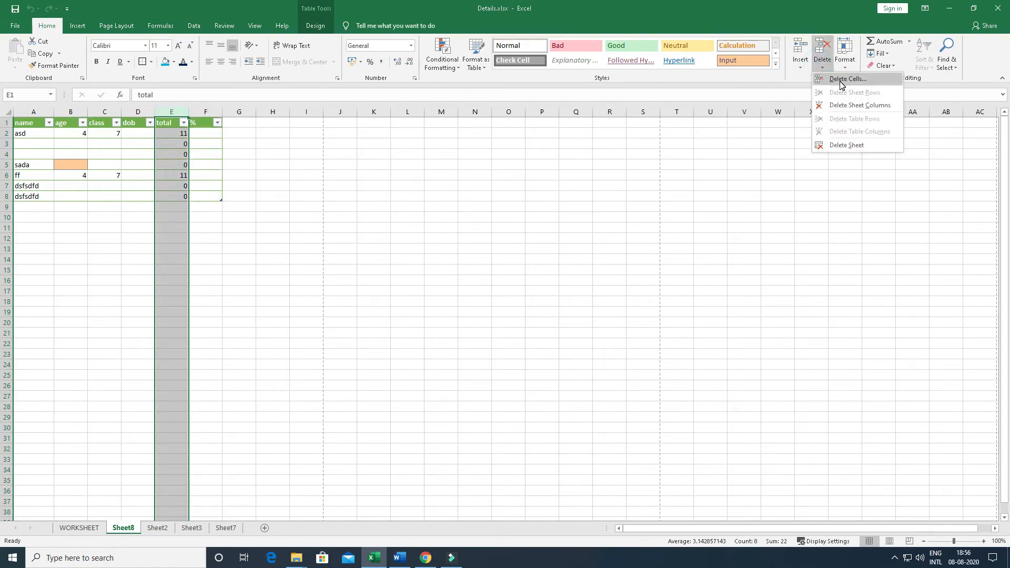
pyautogui.click(799, 62)
pyautogui.click(181, 162)
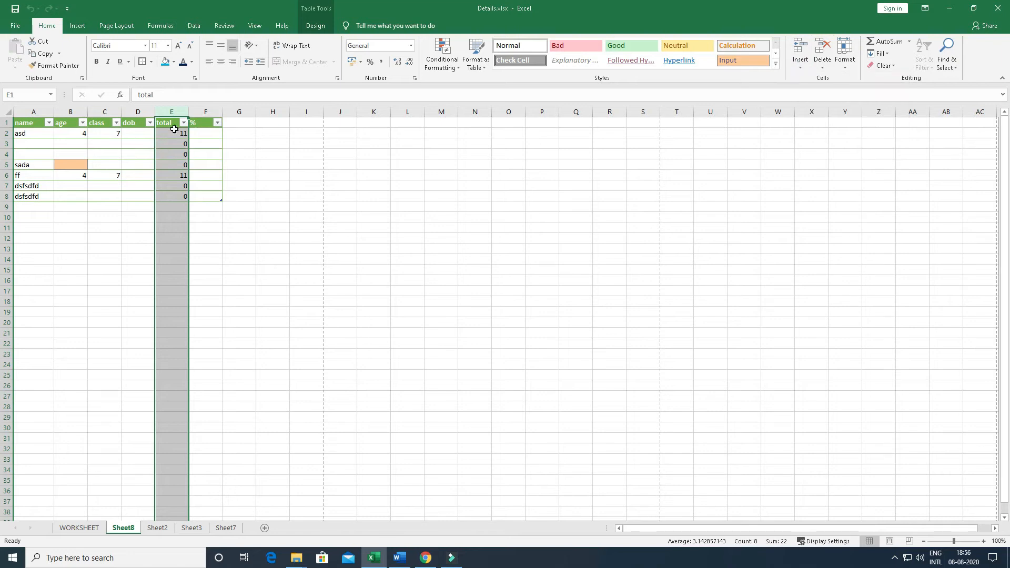
# Delete the total and % columns and the two blank rows 3 and 4 from the table
pyautogui.rightClick(173, 112)
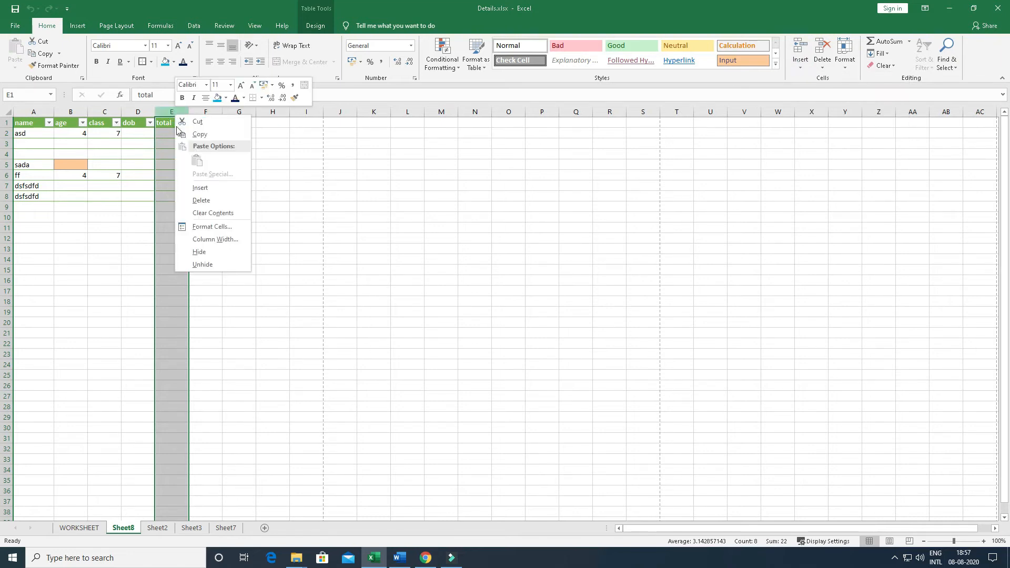
pyautogui.click(204, 201)
pyautogui.moveTo(10, 154); pyautogui.dragTo(10, 144)
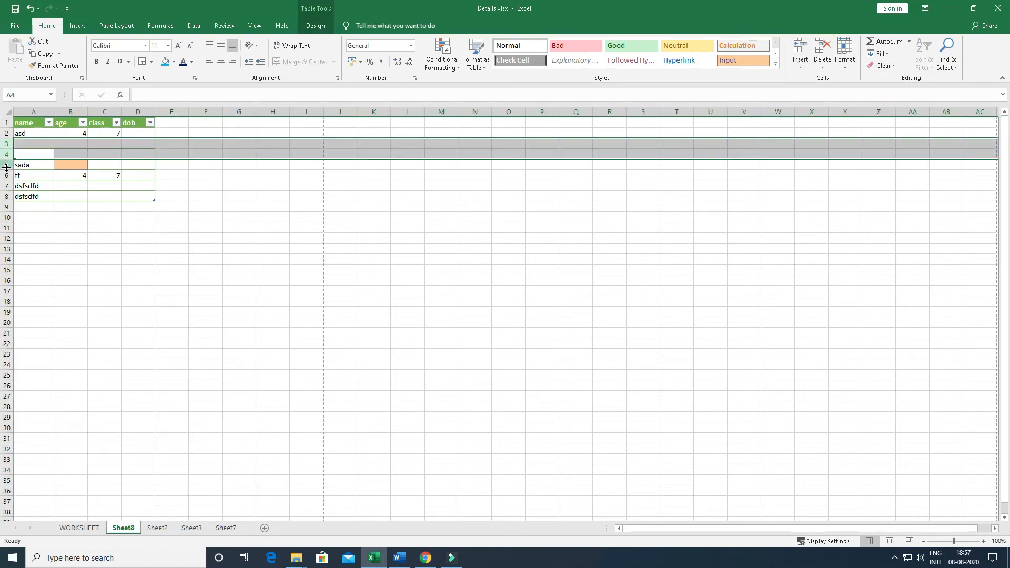
pyautogui.rightClick(10, 153)
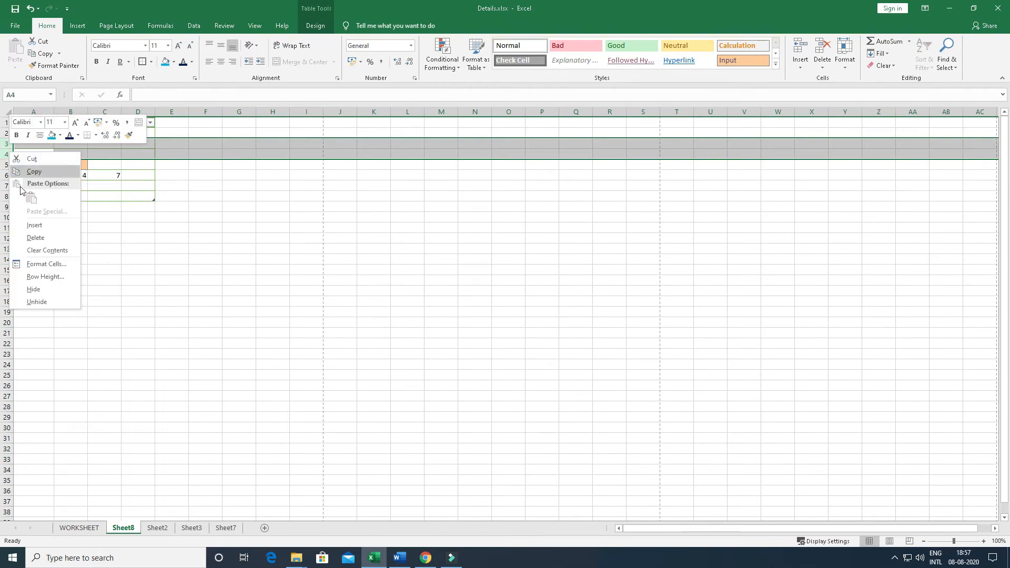
pyautogui.click(35, 238)
pyautogui.click(278, 216)
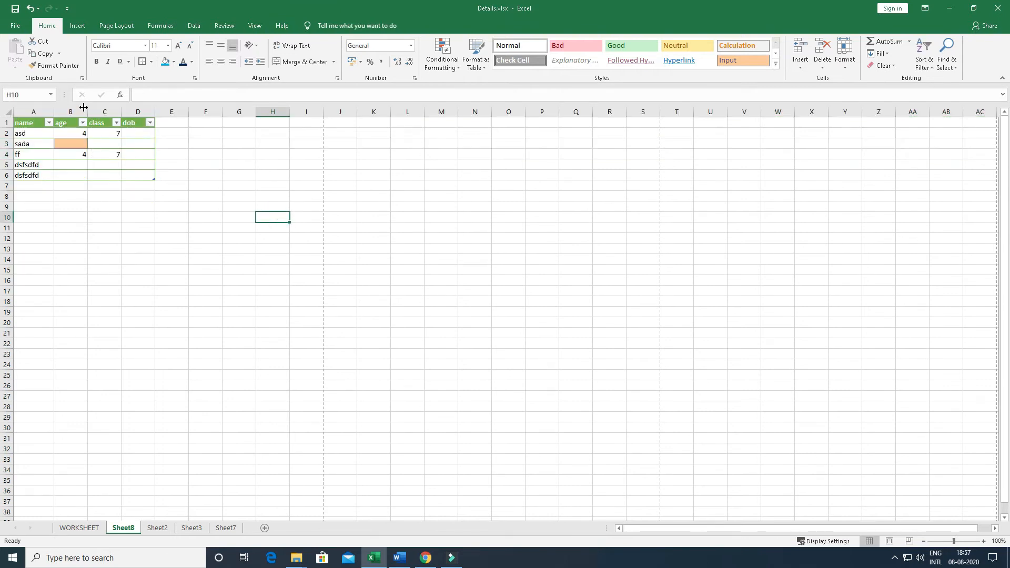
# Insert three blank columns before the age column and nine blank rows above row 6
pyautogui.moveTo(71, 112); pyautogui.dragTo(137, 112)
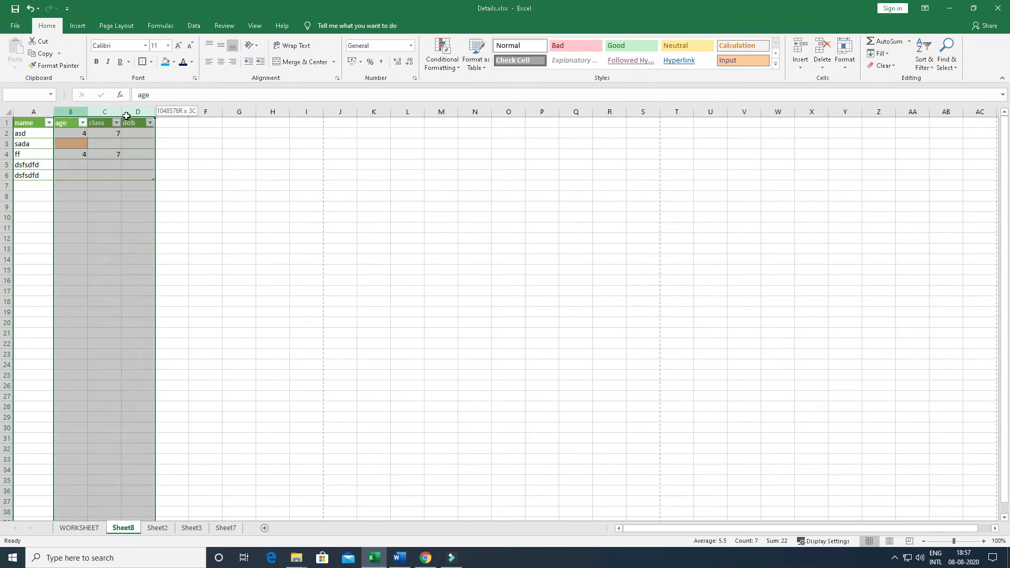
pyautogui.rightClick(109, 111)
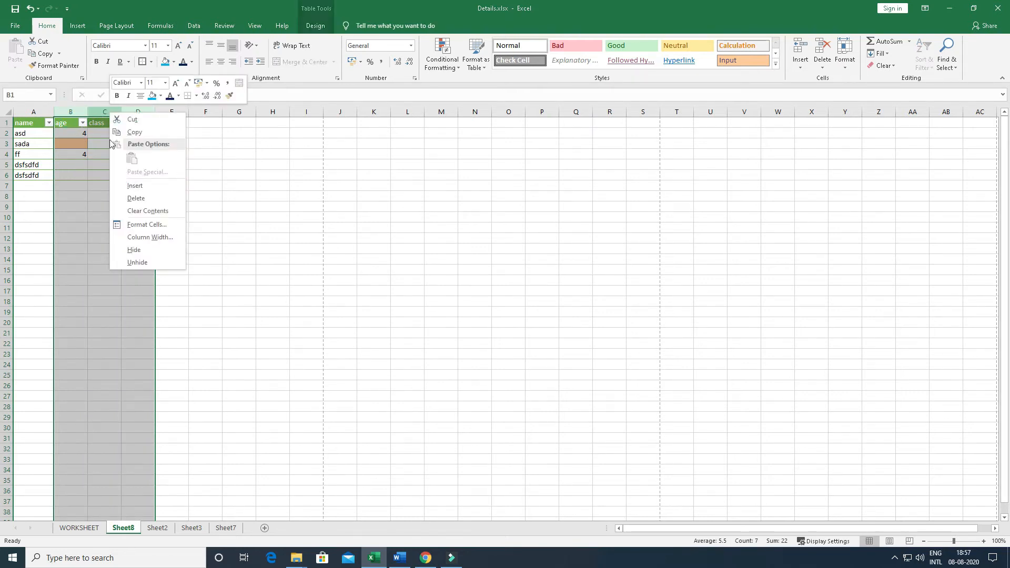
pyautogui.click(131, 186)
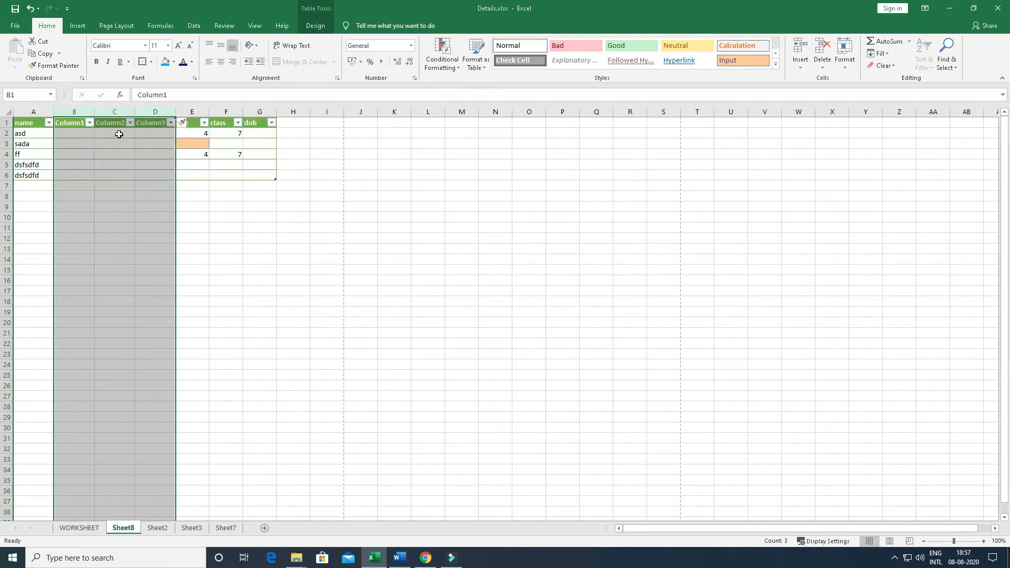
pyautogui.moveTo(8, 175); pyautogui.dragTo(8, 259)
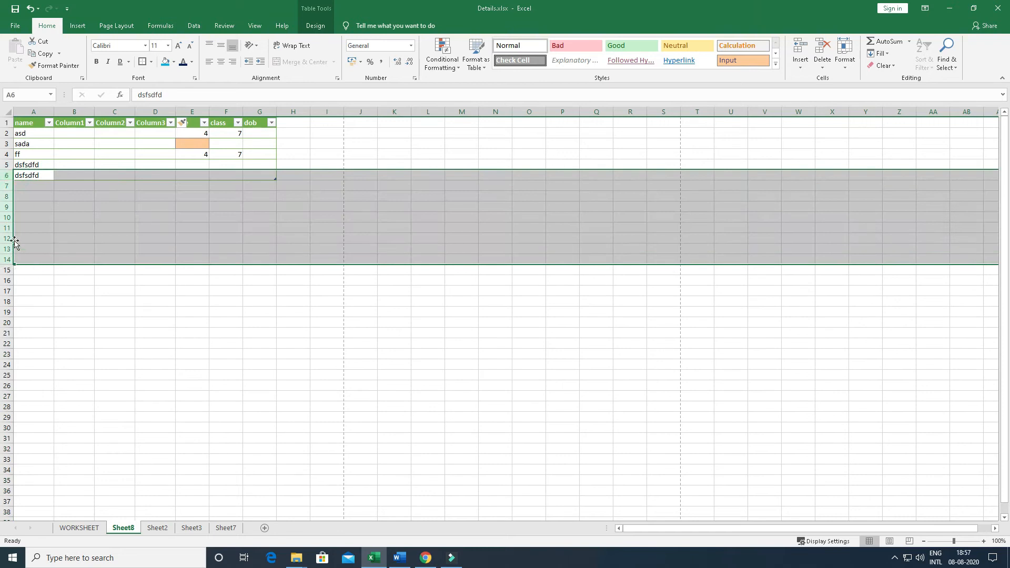
pyautogui.rightClick(8, 238)
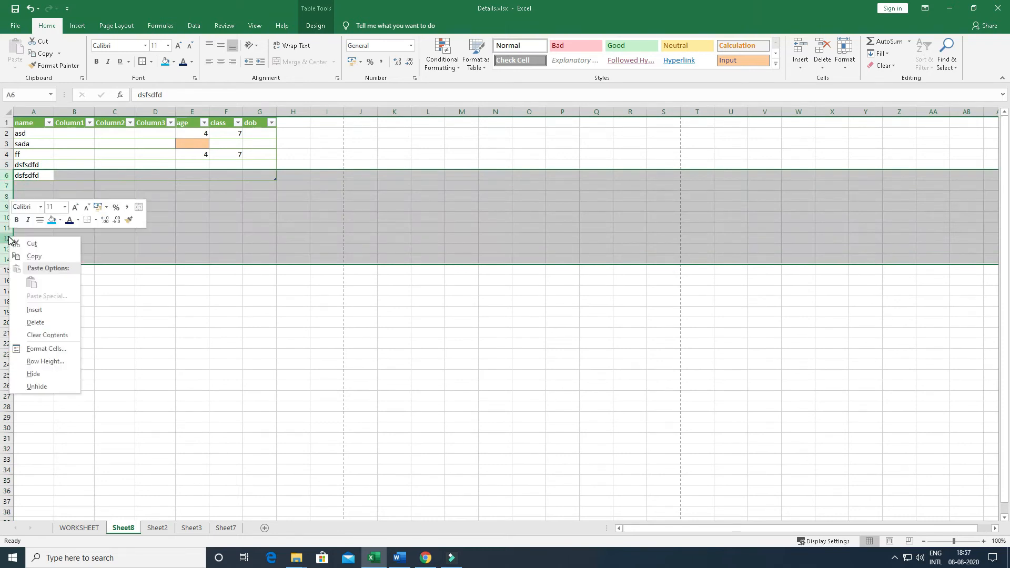
pyautogui.click(33, 310)
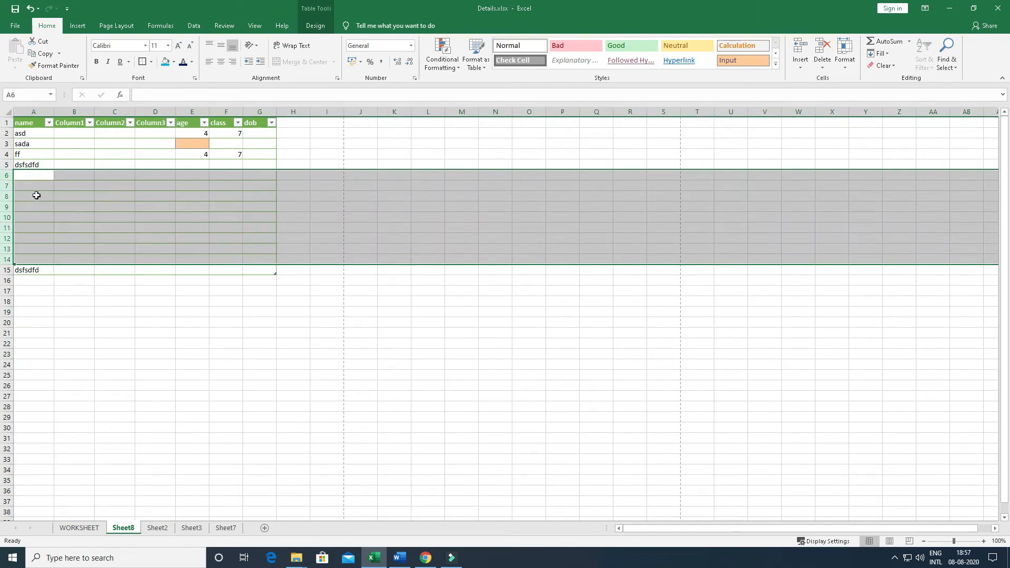
pyautogui.click(260, 291)
# Insert a blank worksheet before Sheet8 and delete that new sheet again
pyautogui.click(800, 58)
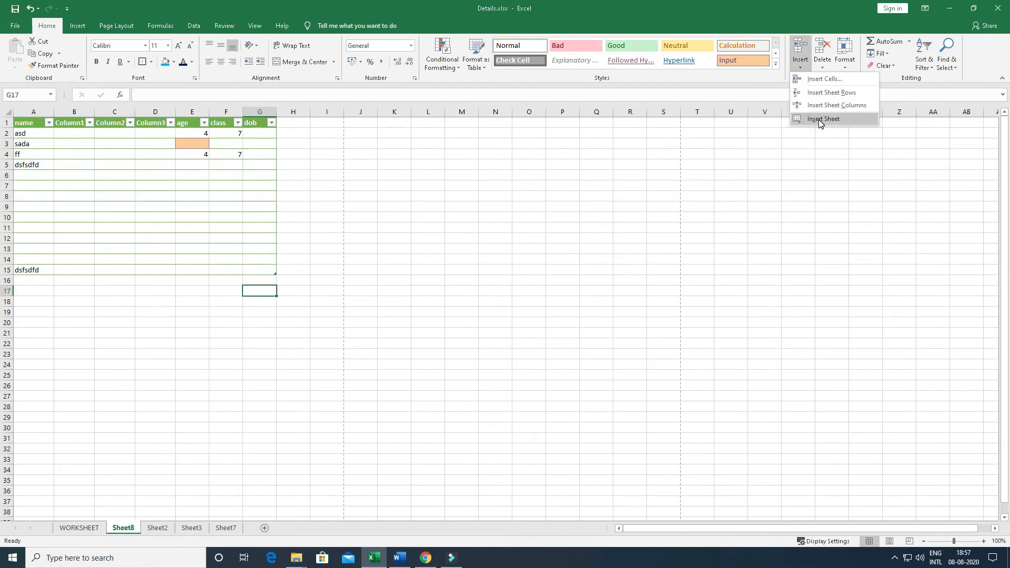
pyautogui.click(819, 119)
pyautogui.click(823, 65)
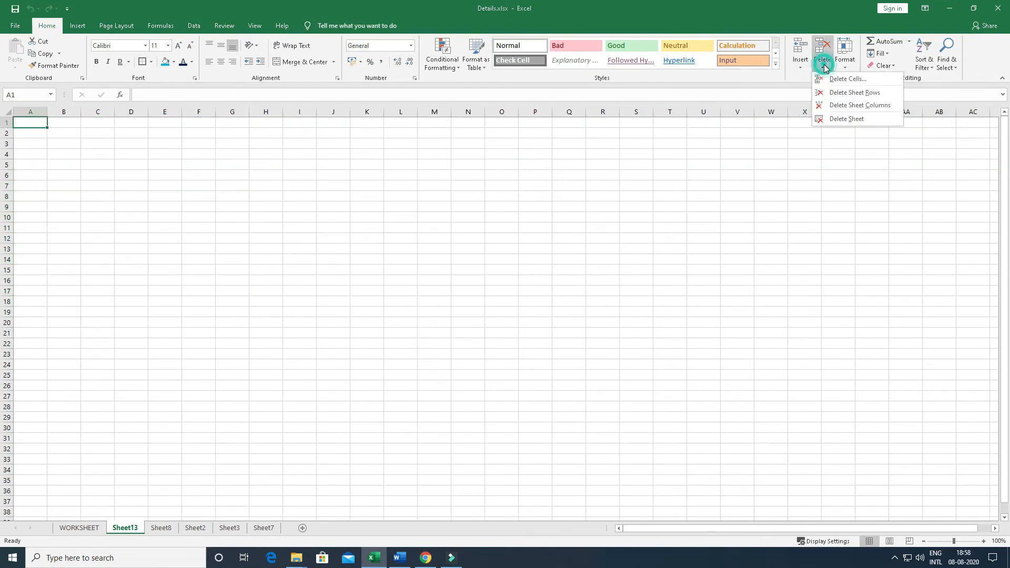
pyautogui.click(841, 120)
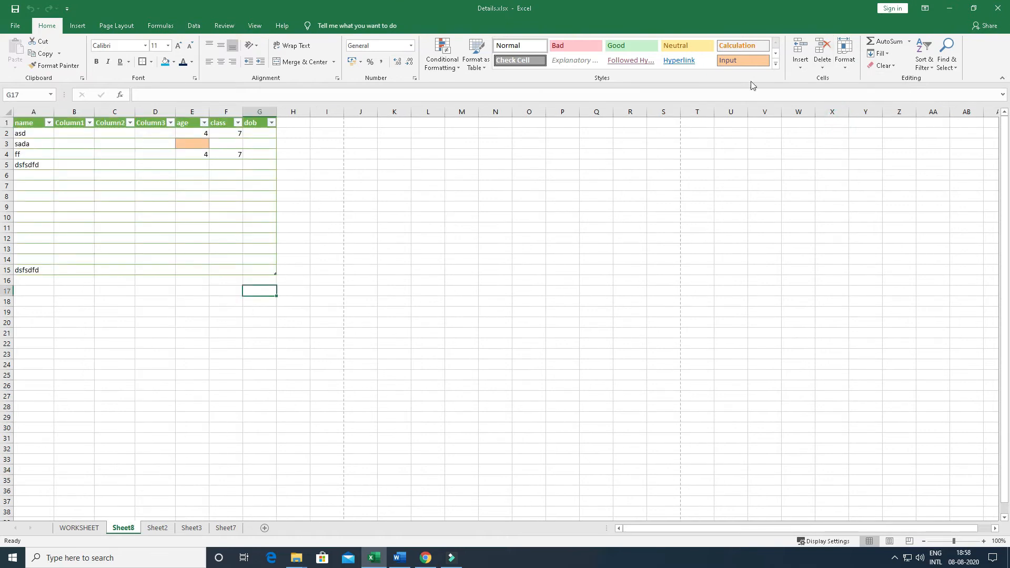
pyautogui.click(822, 62)
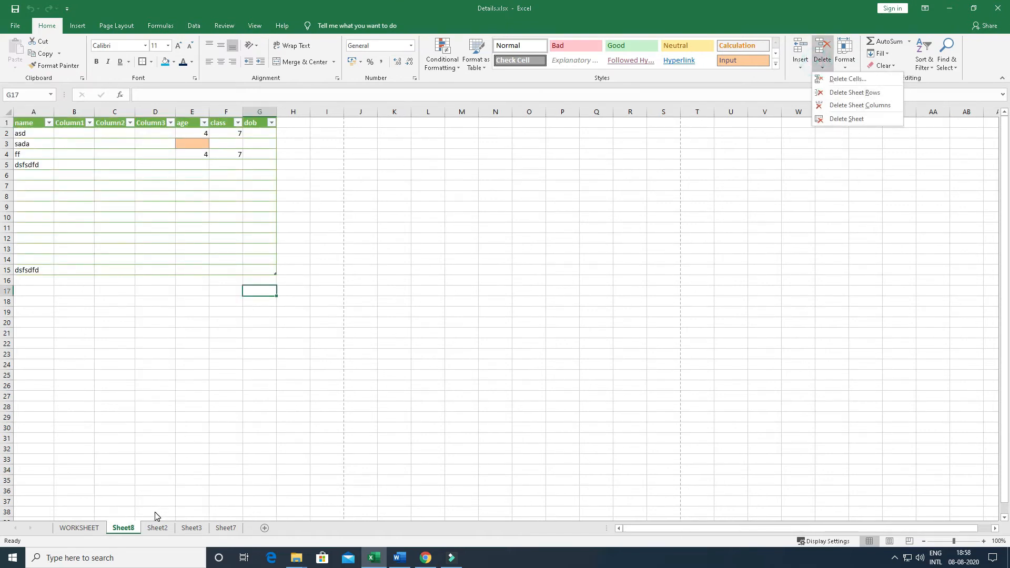
pyautogui.click(822, 53)
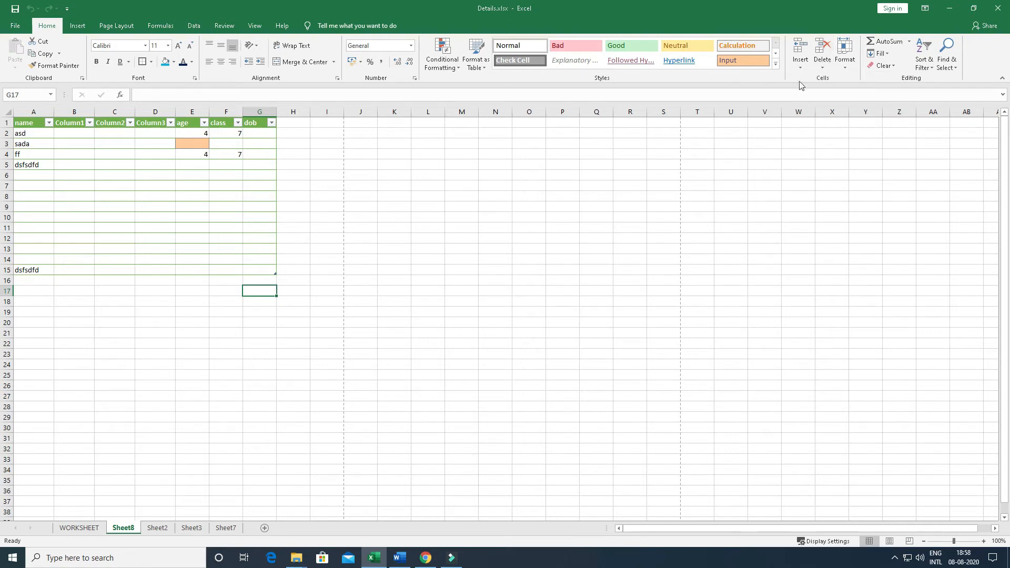
# Try to set the height of row 17, below the table, to 410
pyautogui.click(844, 58)
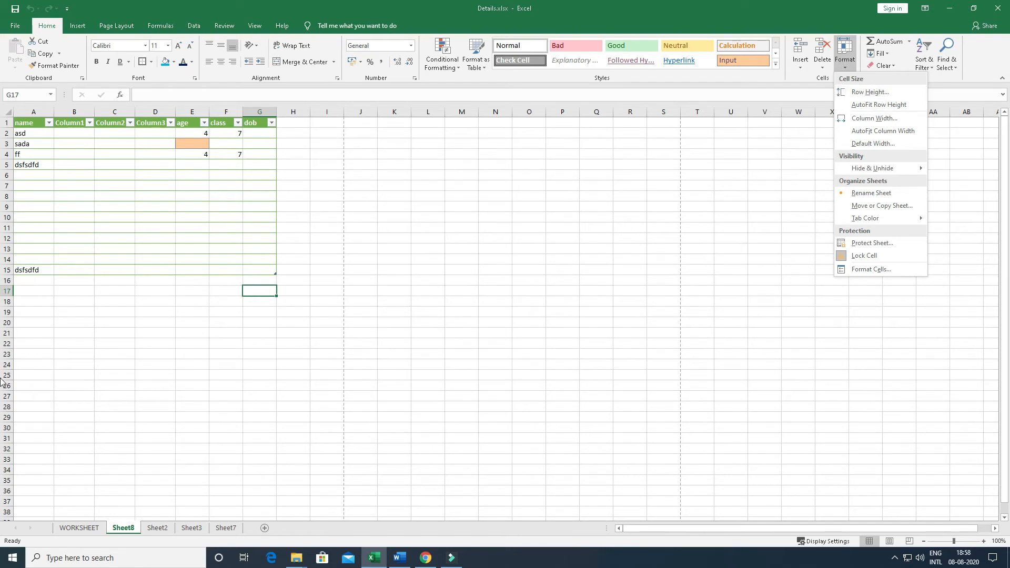
pyautogui.click(23, 292)
pyautogui.click(21, 290)
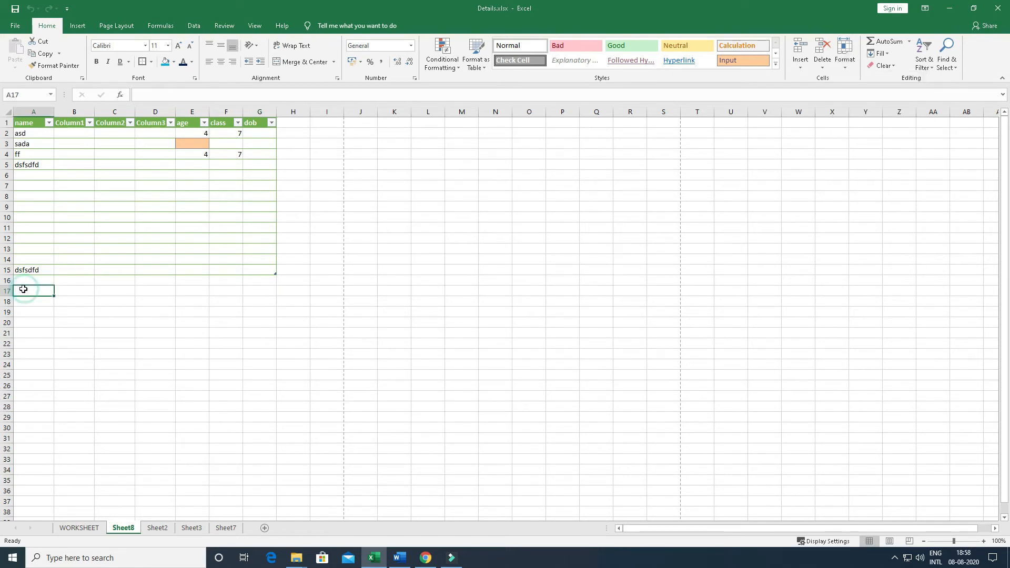
pyautogui.scroll(7, 39, 293)
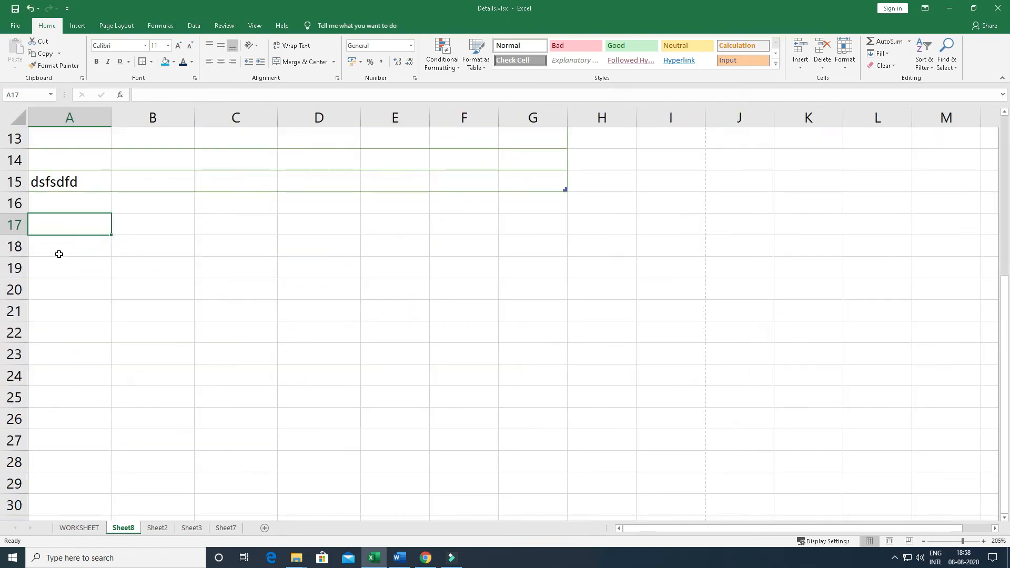
pyautogui.moveTo(20, 235); pyautogui.dragTo(20, 235)
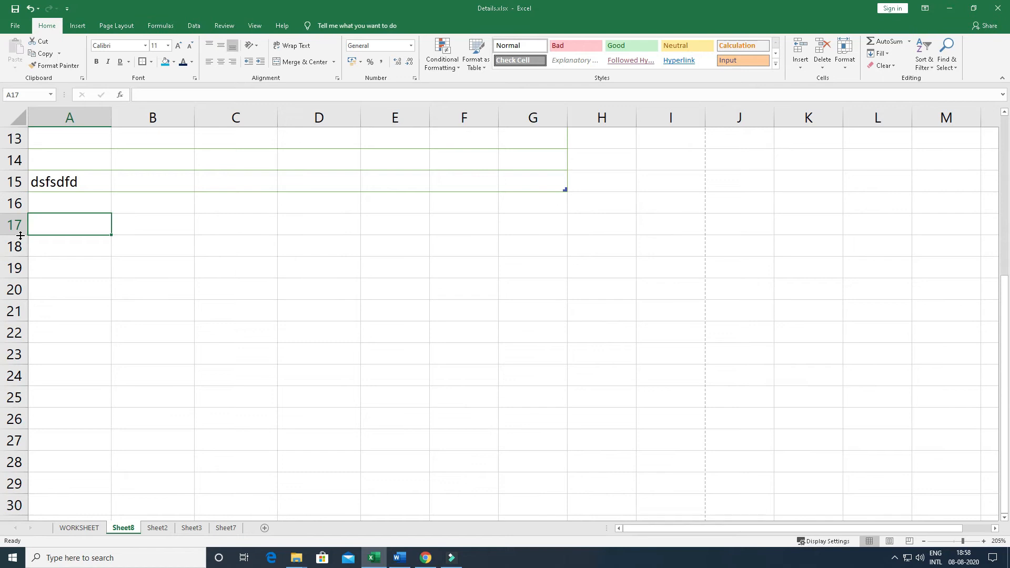
pyautogui.click(845, 68)
pyautogui.click(857, 93)
pyautogui.click(697, 84)
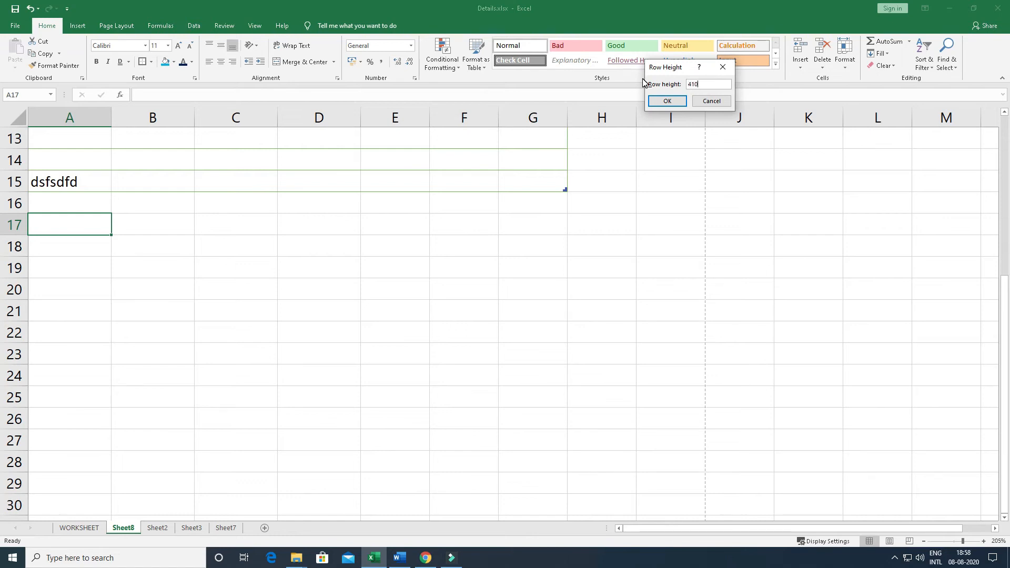
pyautogui.press('Return')
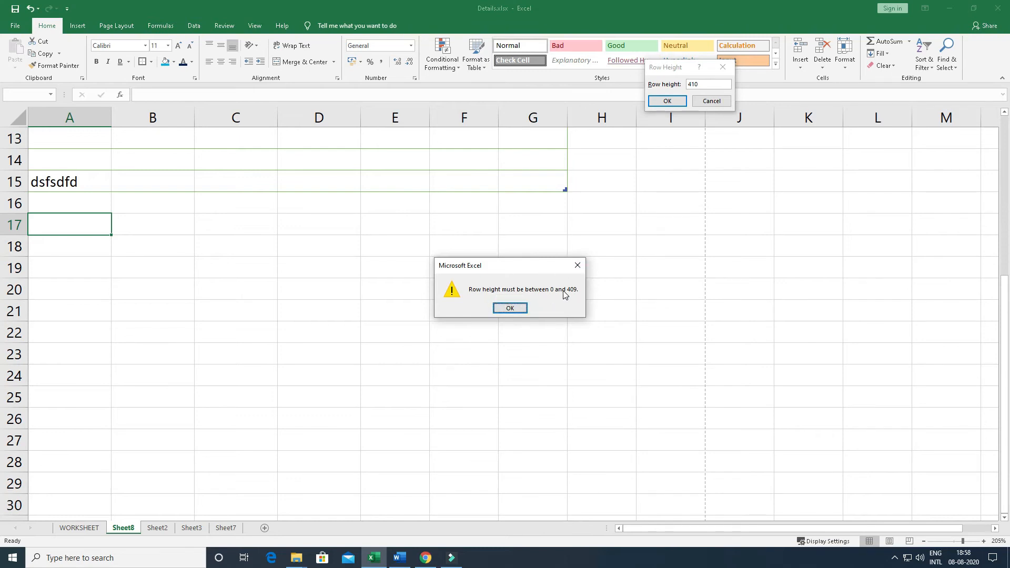
pyautogui.click(577, 266)
# Set the height of row 17 to 60 and reduce it to 10
pyautogui.moveTo(703, 82); pyautogui.dragTo(658, 82)
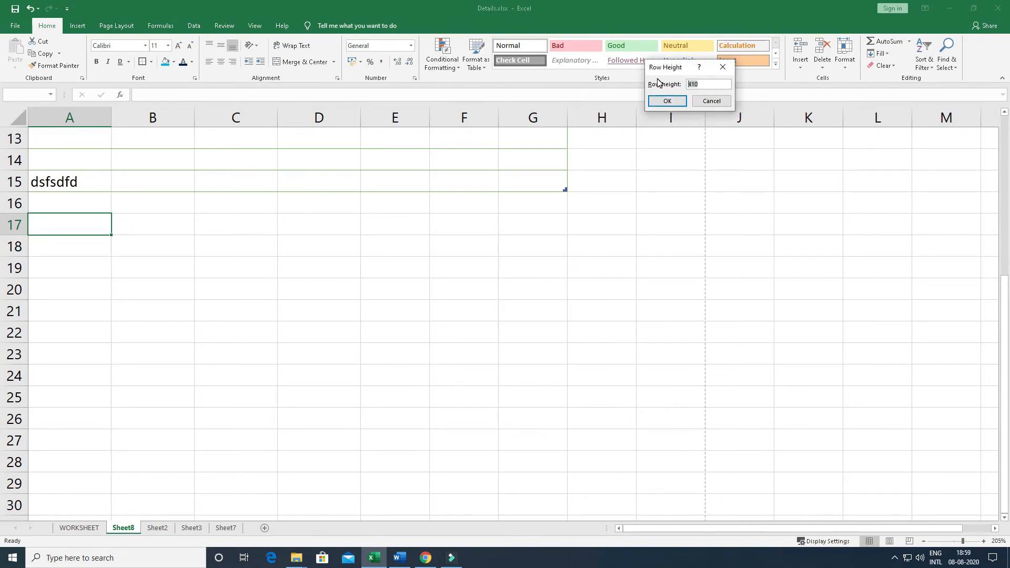
pyautogui.write('60')
pyautogui.press('Return')
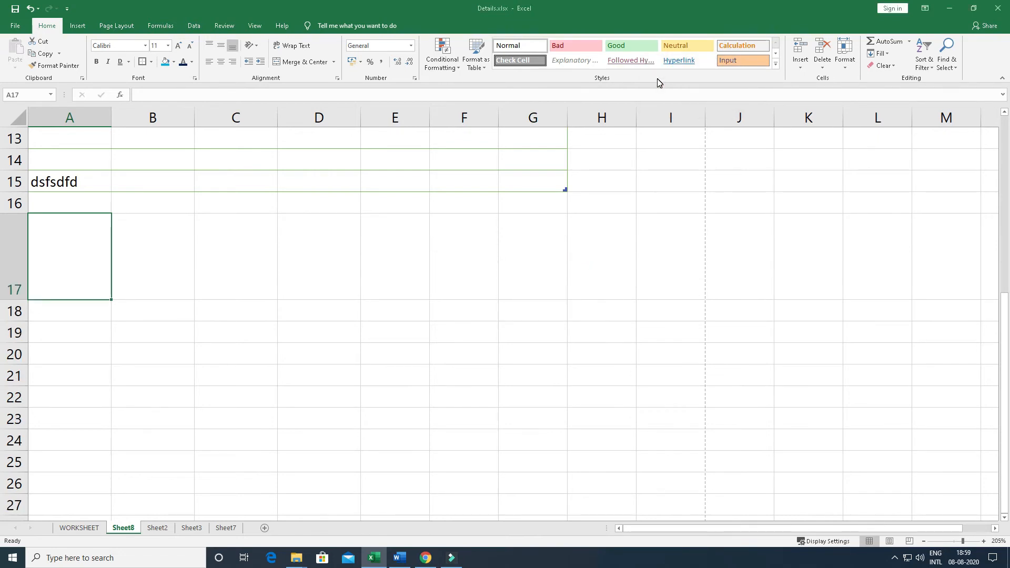
pyautogui.click(845, 55)
pyautogui.click(858, 91)
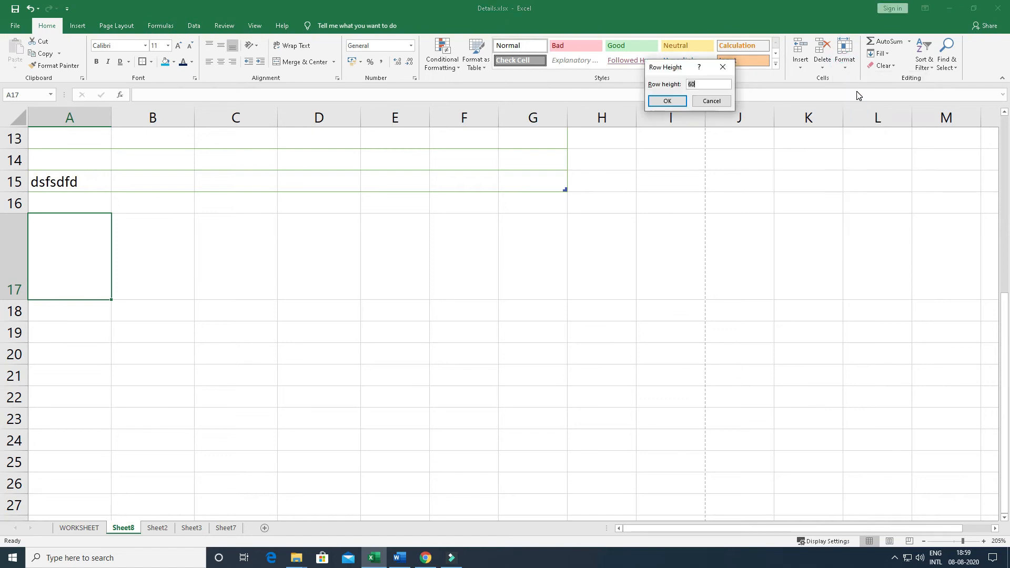
pyautogui.write('10')
pyautogui.press('Return')
# Enlarge row 17 again and restore its height with AutoFit Row Height
pyautogui.click(844, 55)
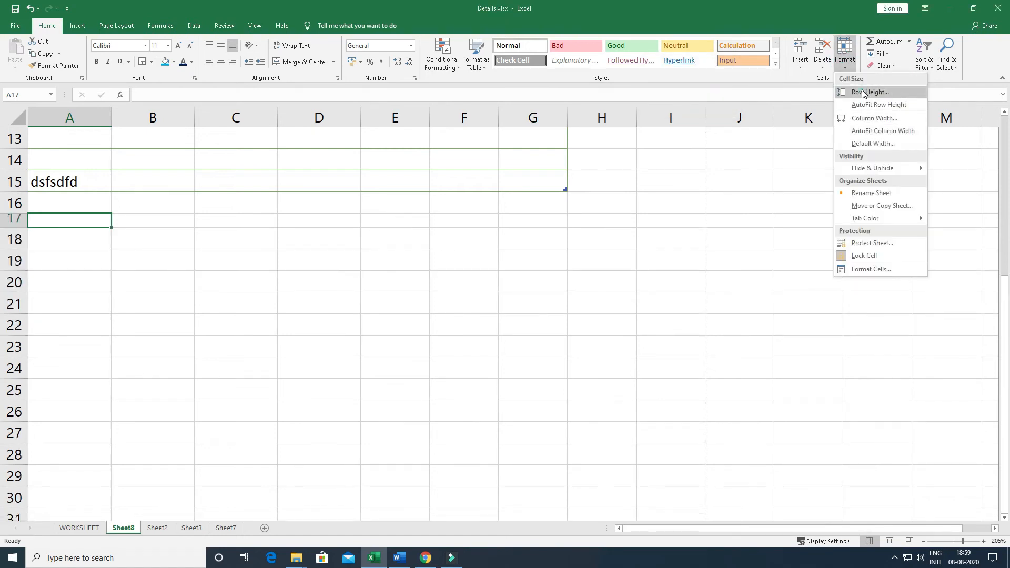
pyautogui.click(858, 91)
pyautogui.click(729, 101)
pyautogui.hotkey('ctrl', 'z')
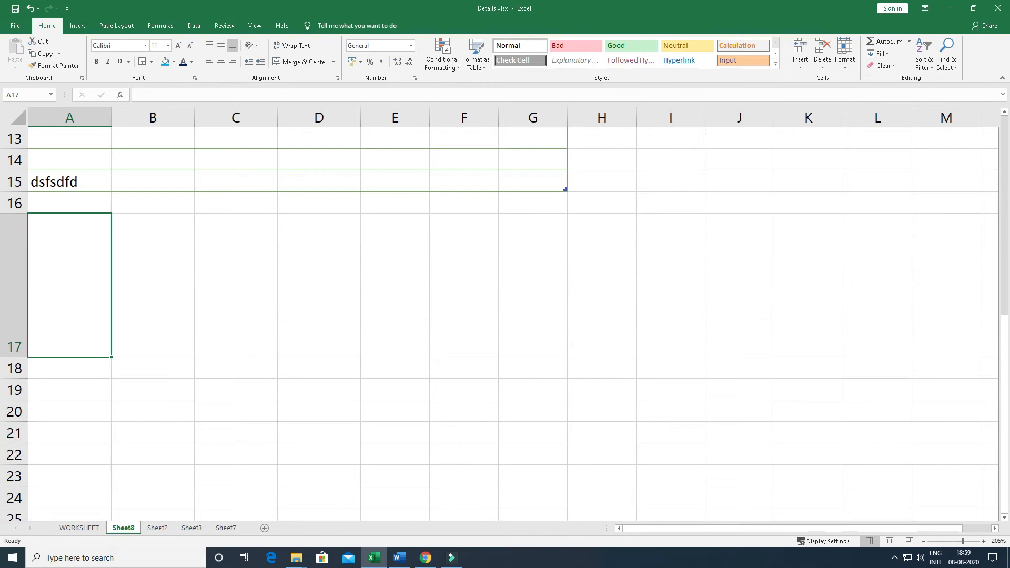
pyautogui.click(845, 55)
pyautogui.click(872, 109)
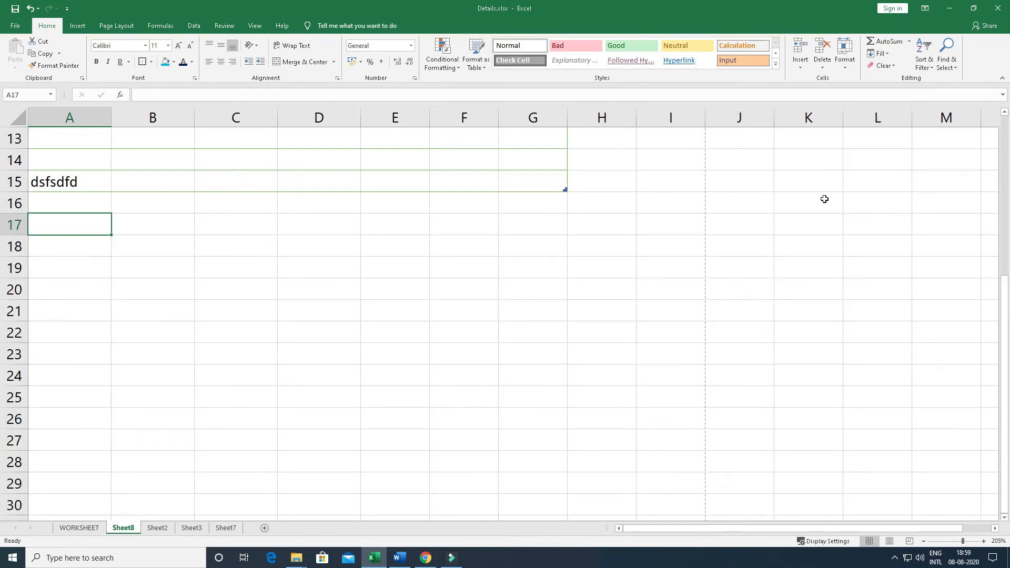
# Set the width of column A to 100 and undo the change
pyautogui.click(844, 55)
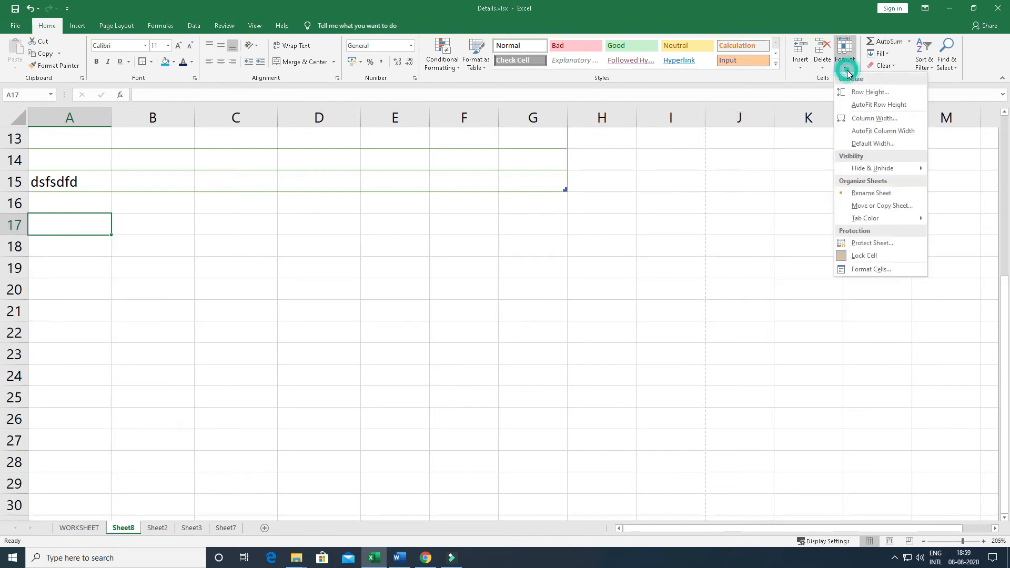
pyautogui.click(870, 121)
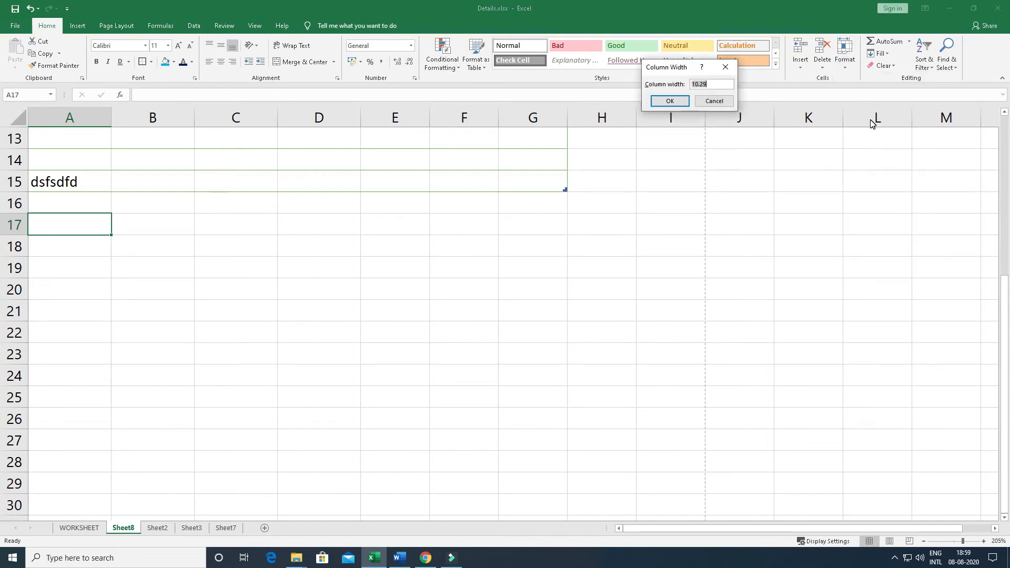
pyautogui.write('100')
pyautogui.press('Return')
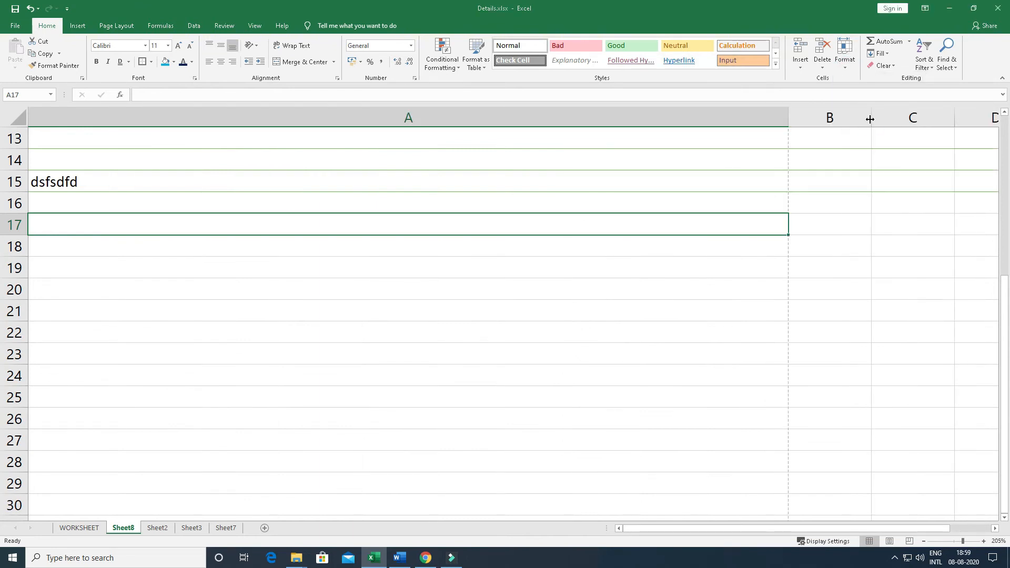
pyautogui.hotkey('ctrl', 'z')
# Hide the three blank table columns Column1, Column2 and Column3
pyautogui.click(845, 55)
pyautogui.moveTo(865, 169)
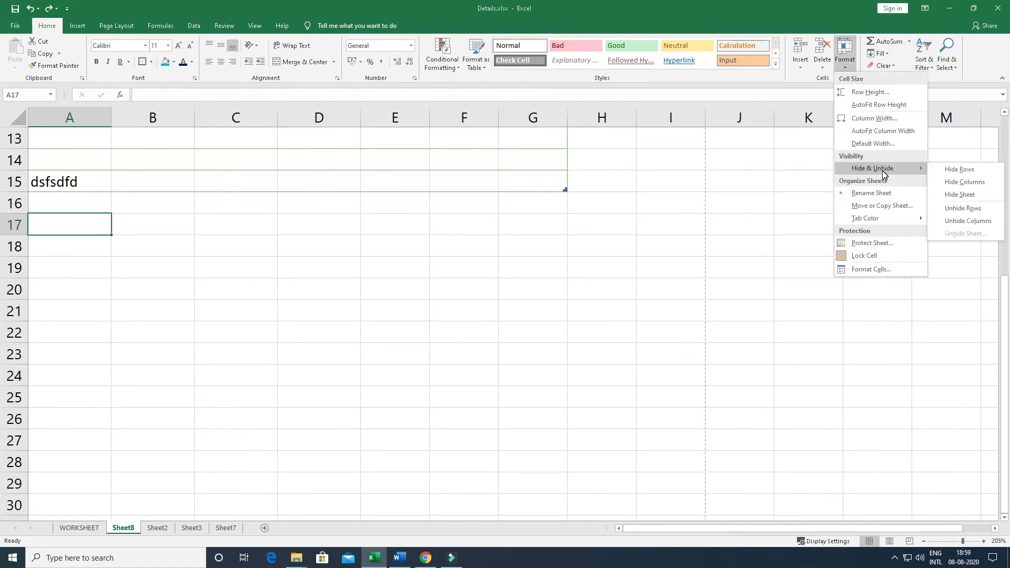
pyautogui.click(451, 207)
pyautogui.scroll(4, 154, 249)
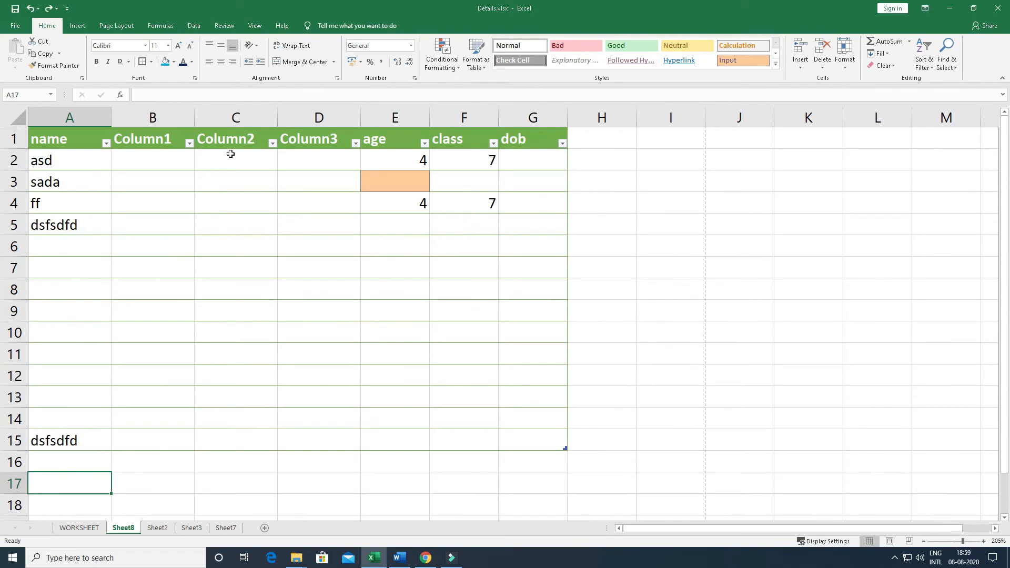
pyautogui.click(170, 138)
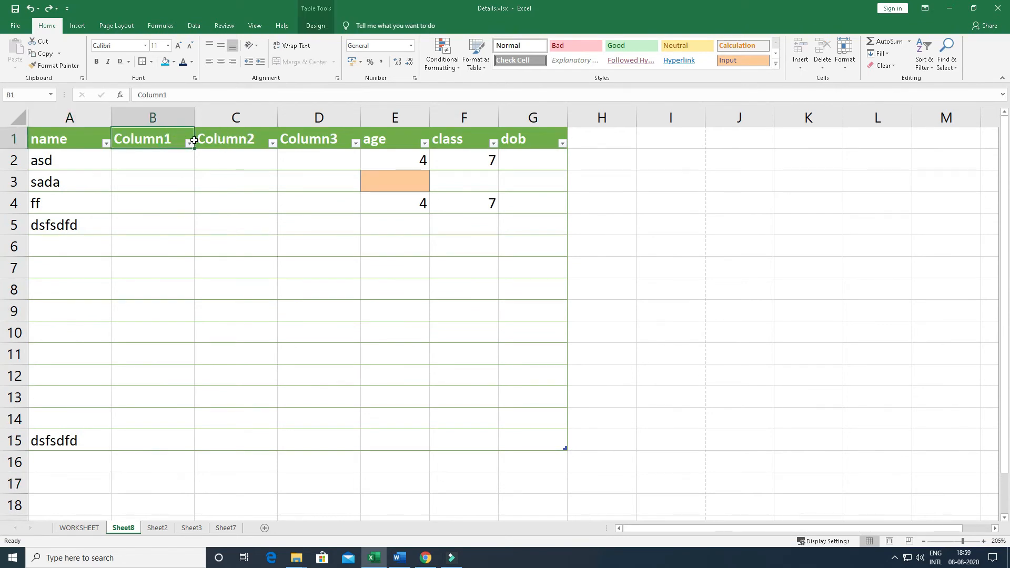
pyautogui.moveTo(176, 141); pyautogui.dragTo(318, 139)
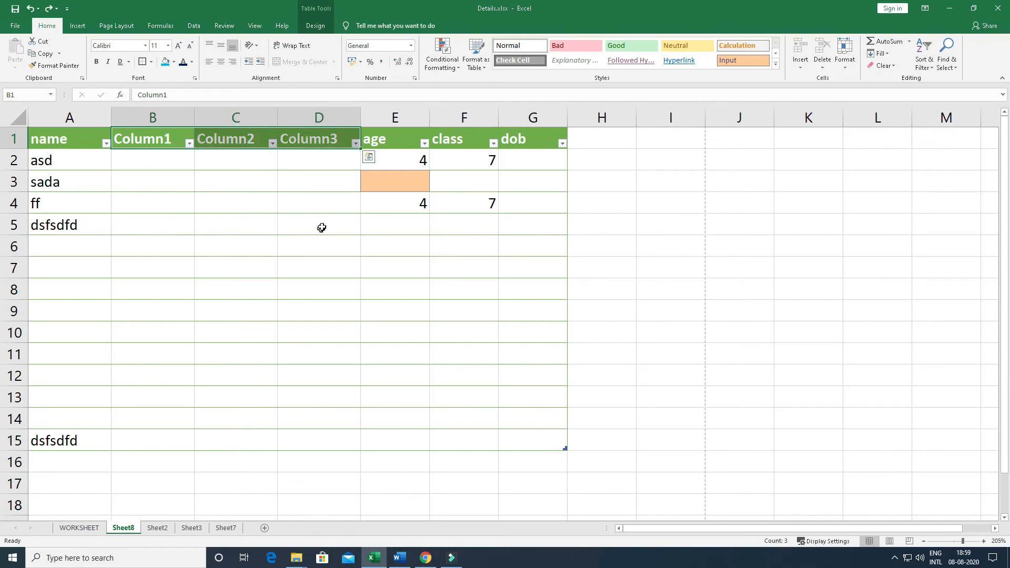
pyautogui.click(844, 56)
pyautogui.moveTo(862, 170)
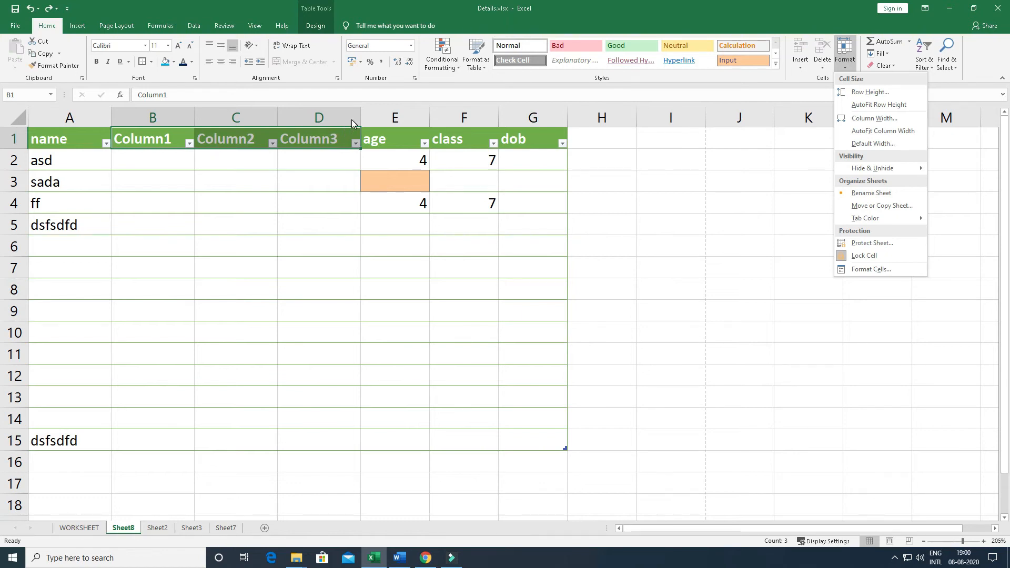
pyautogui.moveTo(893, 169)
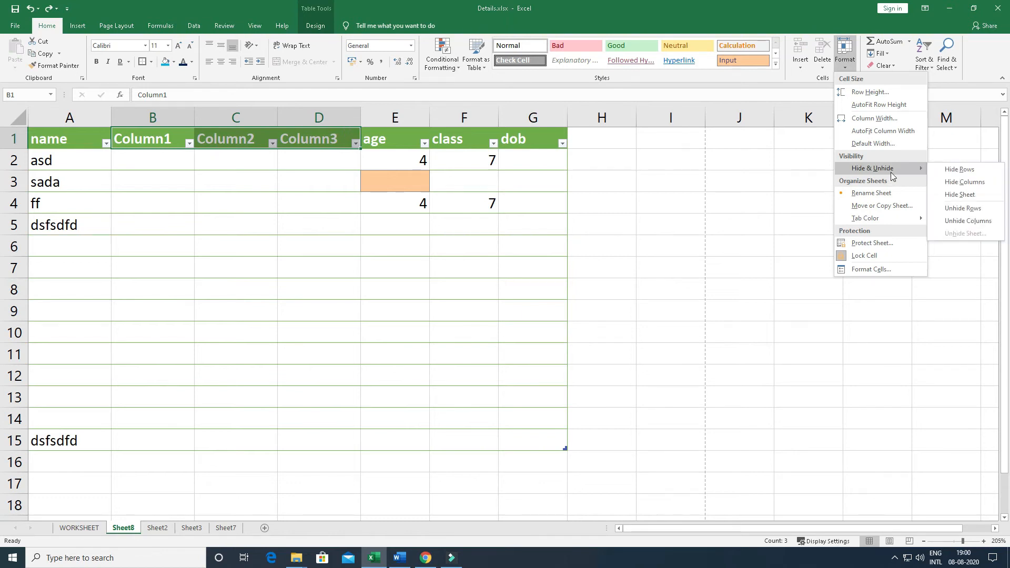
pyautogui.click(955, 182)
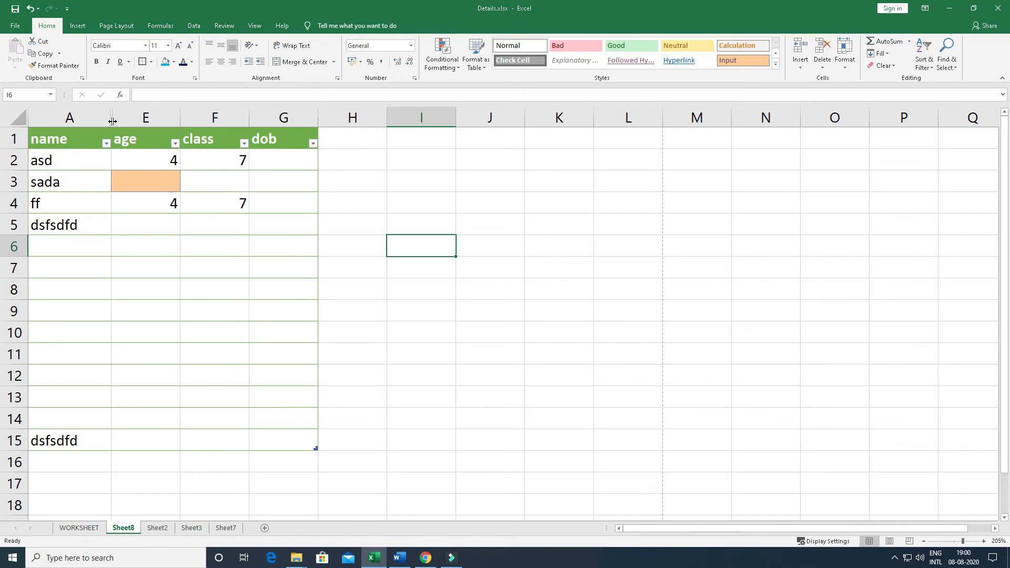
# Unhide the hidden columns between the name and age columns of the table
pyautogui.click(286, 221)
pyautogui.moveTo(90, 139); pyautogui.dragTo(145, 139)
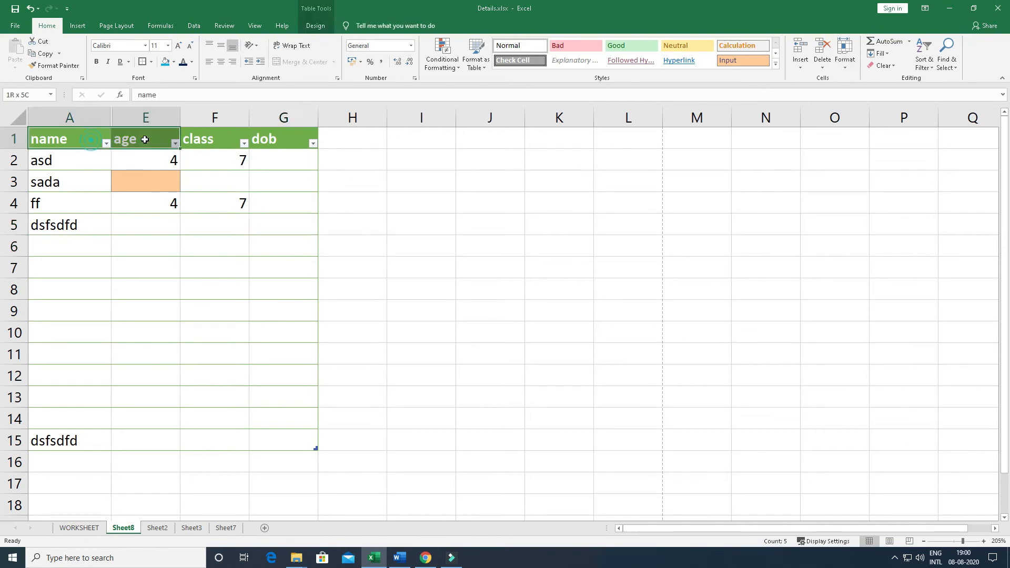
pyautogui.click(844, 56)
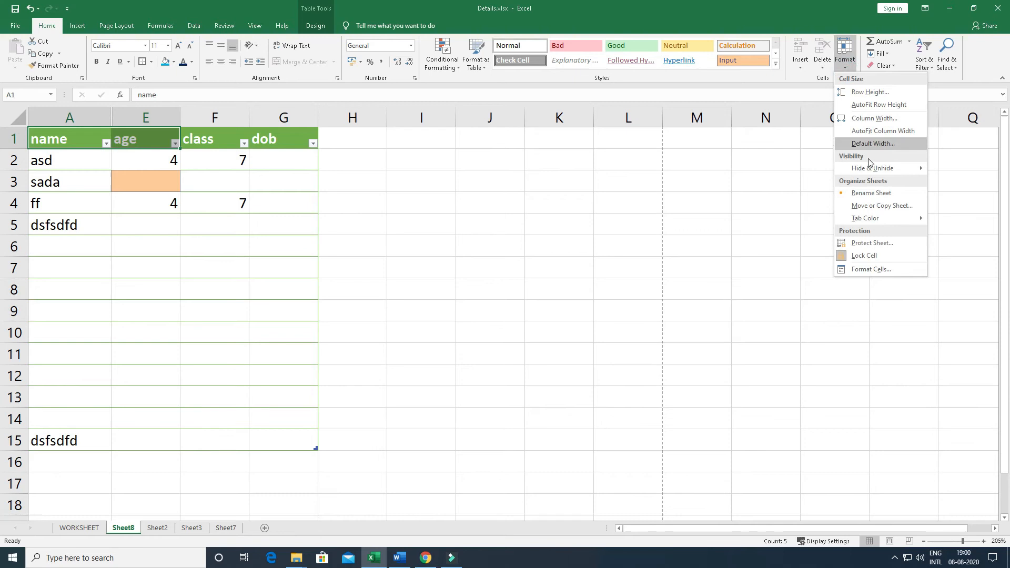
pyautogui.moveTo(868, 169)
pyautogui.click(970, 226)
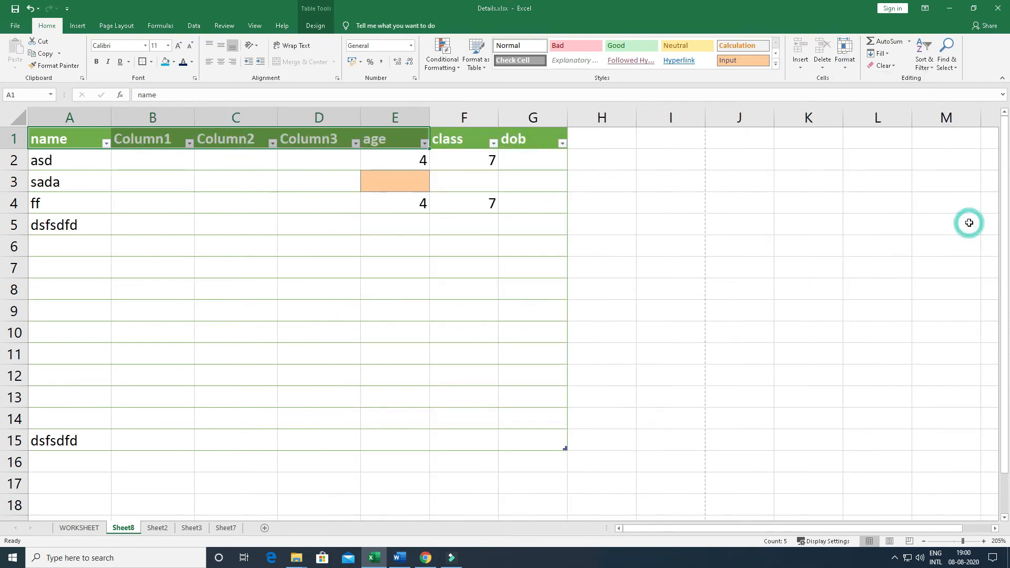
pyautogui.click(464, 286)
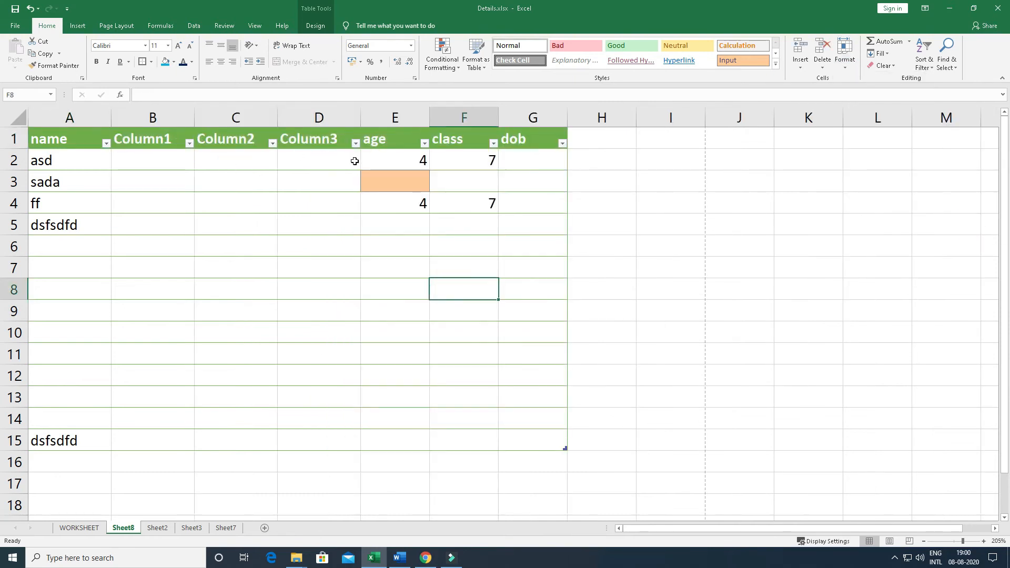
# Hide rows 2 to 5, which hold the first four name entries
pyautogui.click(70, 167)
pyautogui.hotkey('ctrl', 'shift', 'Down')
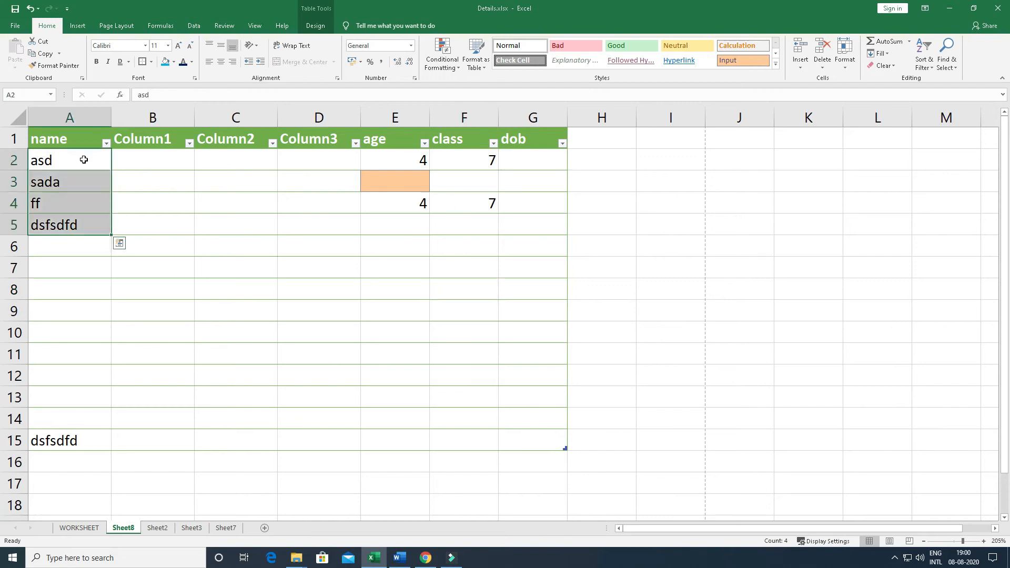
pyautogui.click(844, 52)
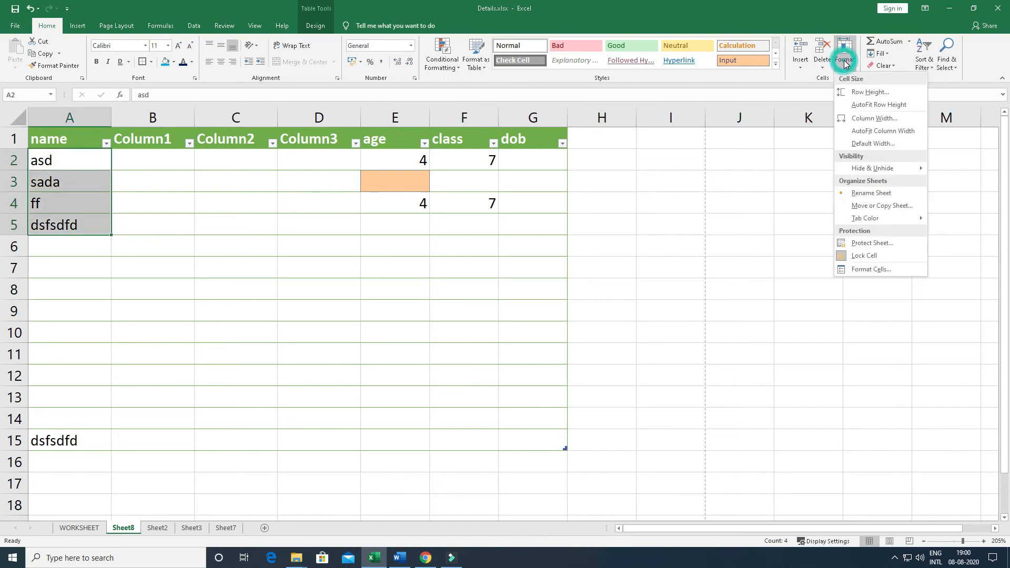
pyautogui.moveTo(873, 168)
pyautogui.click(964, 169)
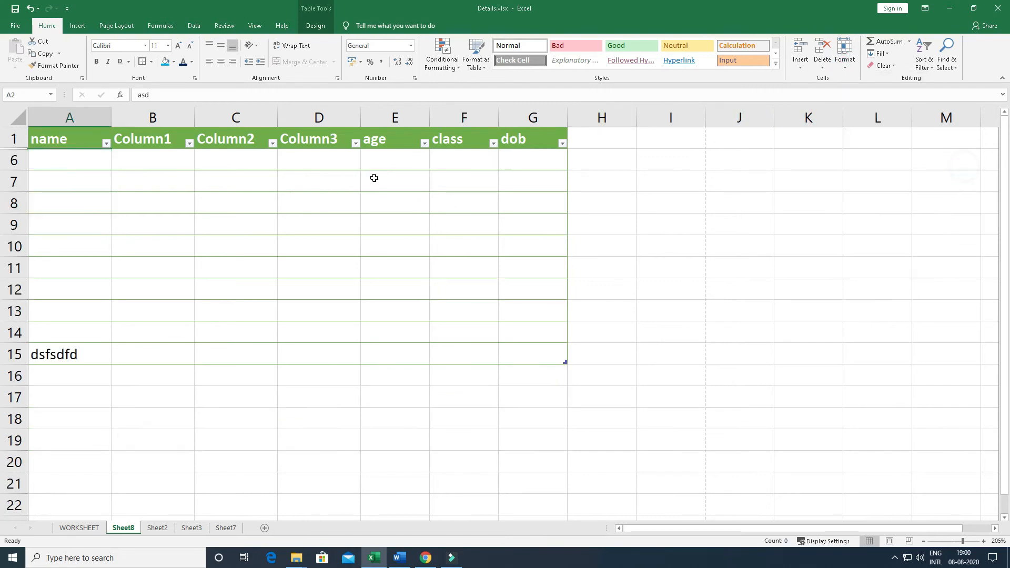
# Unhide the hidden rows between row 1 and row 6
pyautogui.click(87, 154)
pyautogui.moveTo(82, 138); pyautogui.dragTo(81, 156)
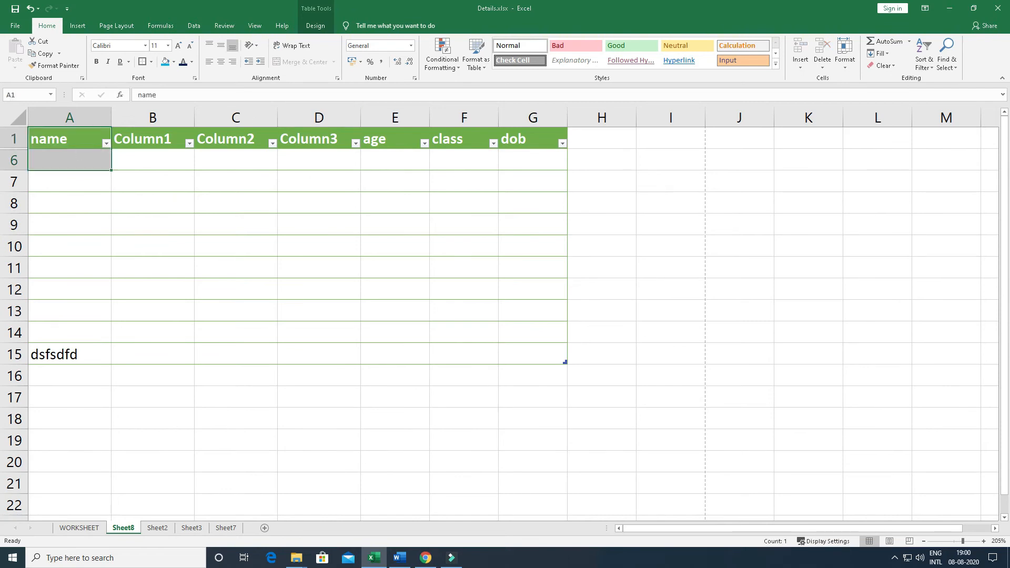
pyautogui.click(844, 53)
pyautogui.moveTo(869, 174)
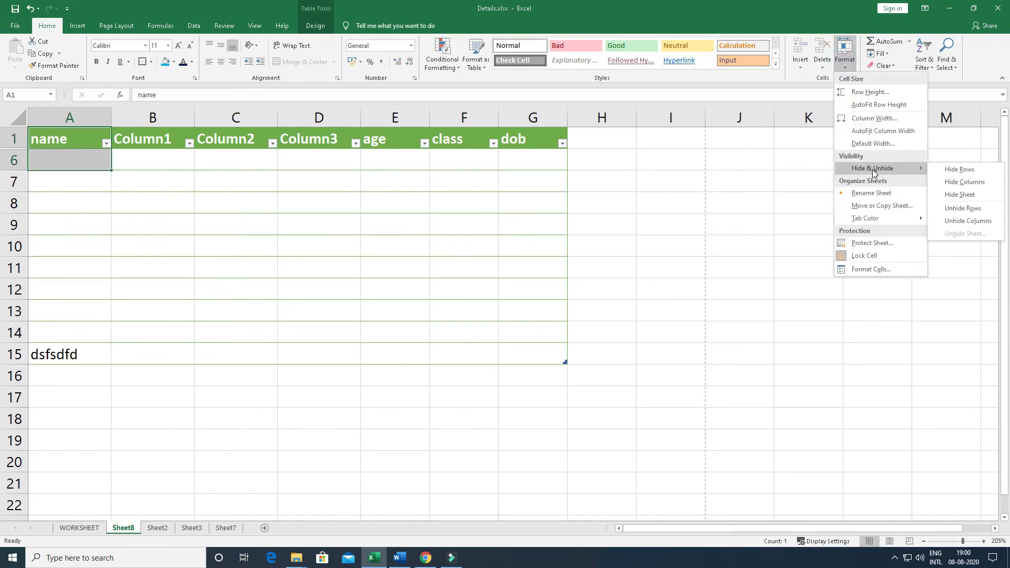
pyautogui.click(963, 209)
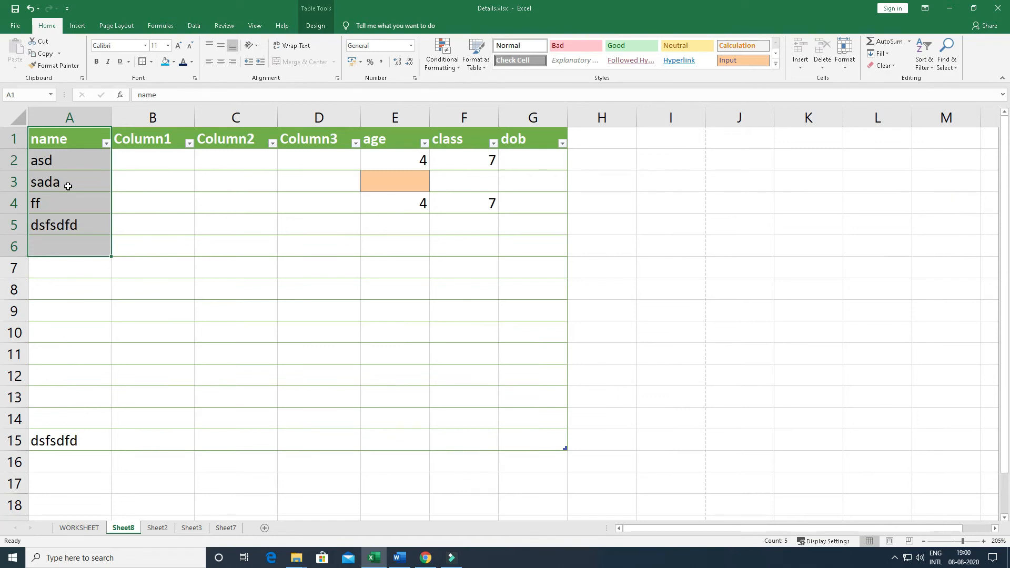
# Rename Sheet8 as cvvxc and Sheet2 as vvxz
pyautogui.click(844, 52)
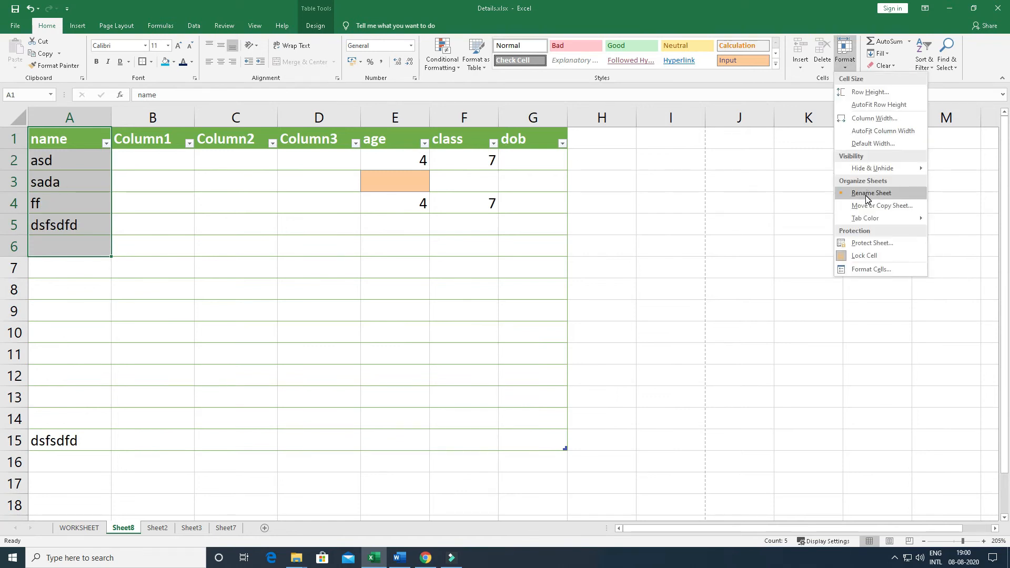
pyautogui.click(156, 392)
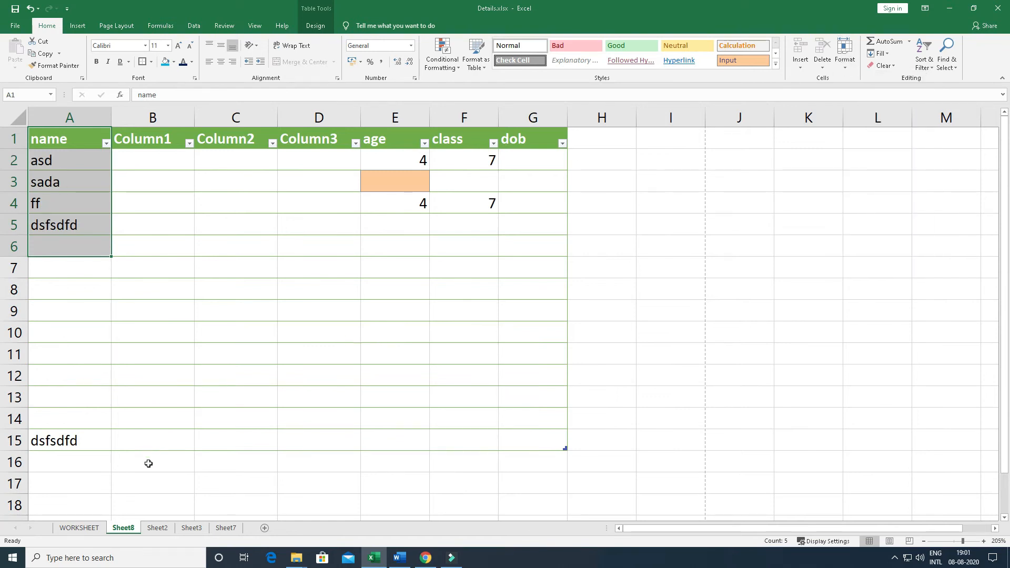
pyautogui.doubleClick(124, 527)
pyautogui.write('cvvxc')
pyautogui.doubleClick(161, 528)
pyautogui.write('vvxz')
# Give the cvvxc sheet a standard red tab color
pyautogui.click(119, 528)
pyautogui.rightClick(120, 529)
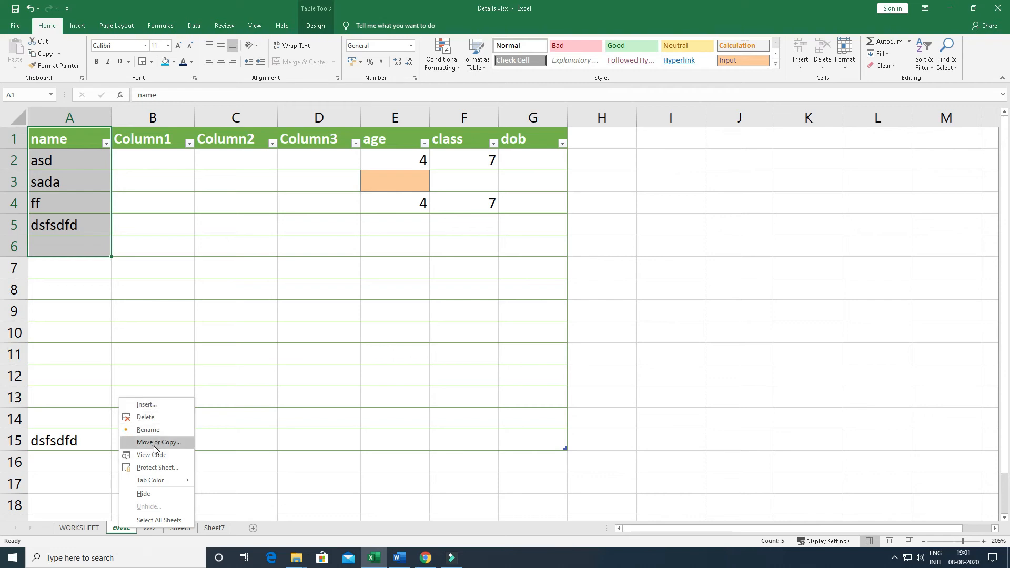
pyautogui.click(166, 481)
pyautogui.click(208, 513)
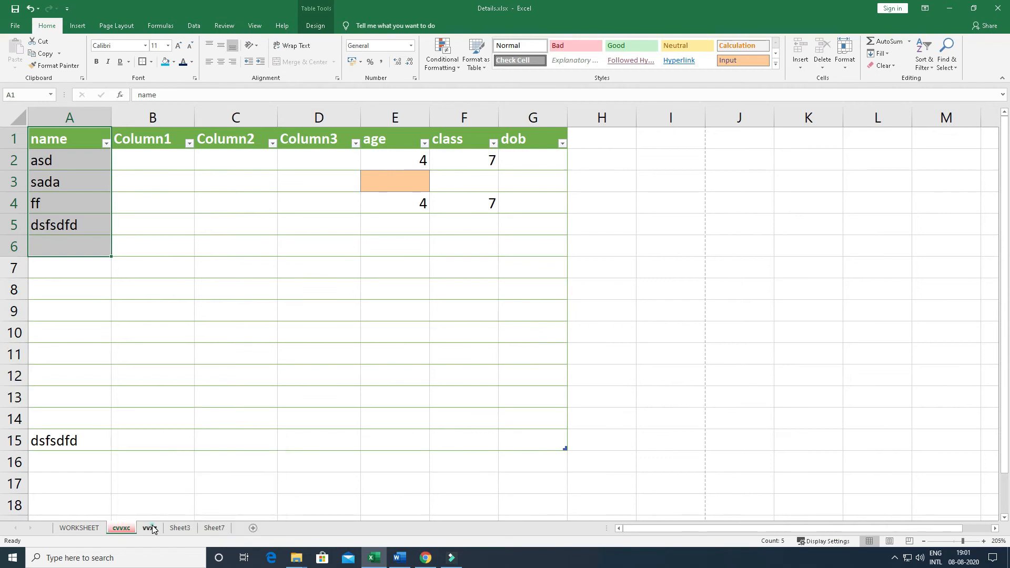
# Give the vvxz sheet a standard green tab color
pyautogui.click(151, 527)
pyautogui.rightClick(152, 527)
pyautogui.click(202, 478)
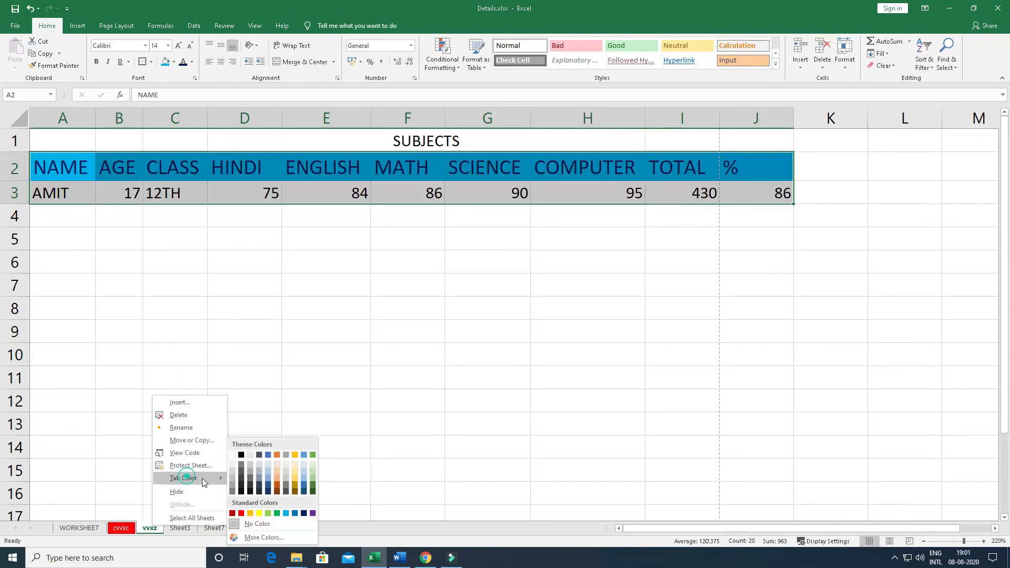
pyautogui.click(277, 514)
# Change the tab color of the cvvxc sheet to standard purple
pyautogui.click(120, 527)
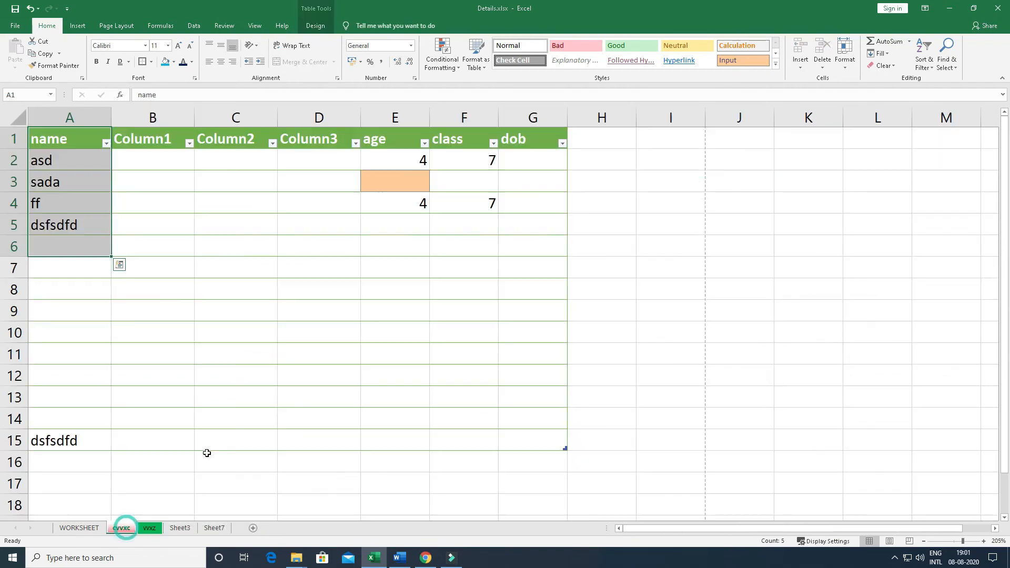
pyautogui.click(844, 58)
pyautogui.moveTo(866, 217)
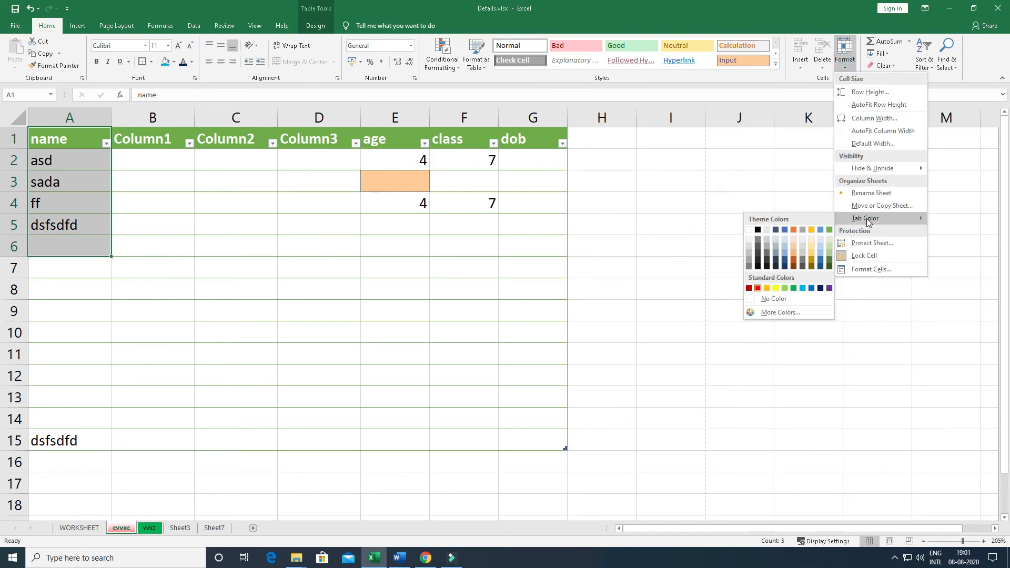
pyautogui.click(828, 291)
pyautogui.click(84, 528)
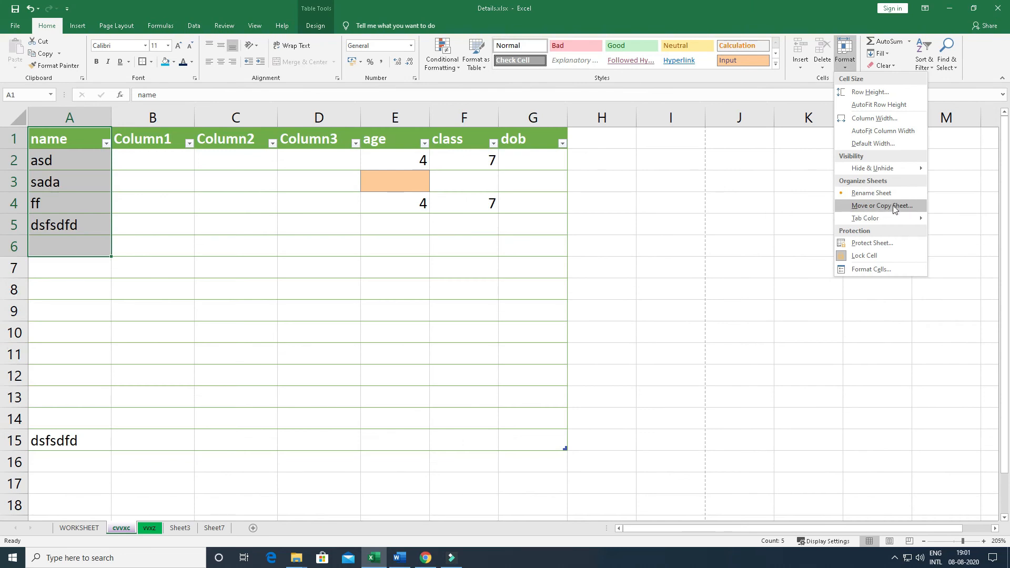
# Look at the Move or Copy Sheet options, view the vvxz and Sheet3 sheets, and return to cvvxc
pyautogui.click(899, 209)
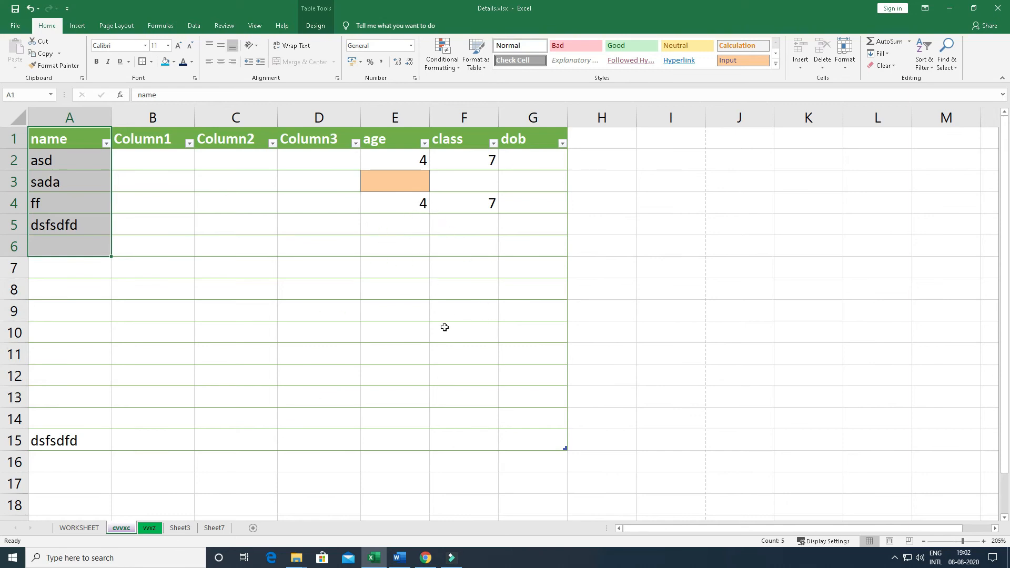
pyautogui.click(149, 527)
pyautogui.click(180, 527)
pyautogui.click(122, 528)
pyautogui.click(542, 305)
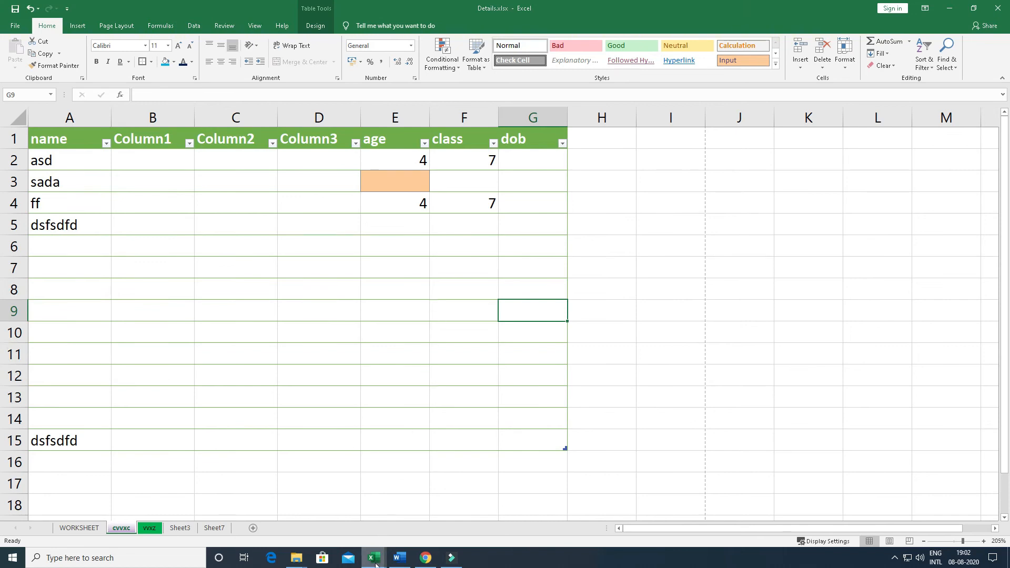
# View the blank workbook Book2 and return to Details.xlsx
pyautogui.moveTo(374, 557)
pyautogui.click(406, 523)
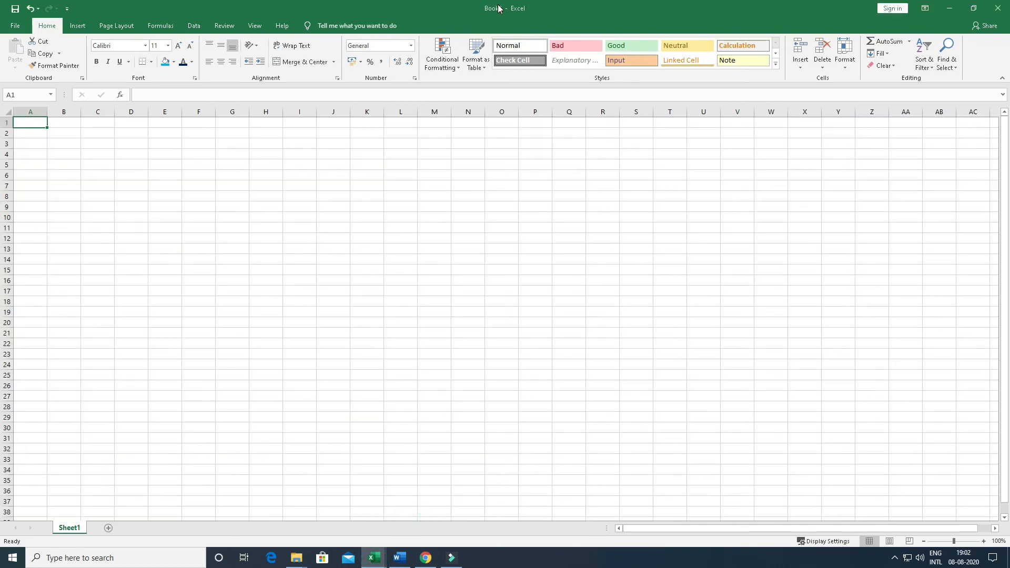
pyautogui.moveTo(374, 557)
pyautogui.click(345, 528)
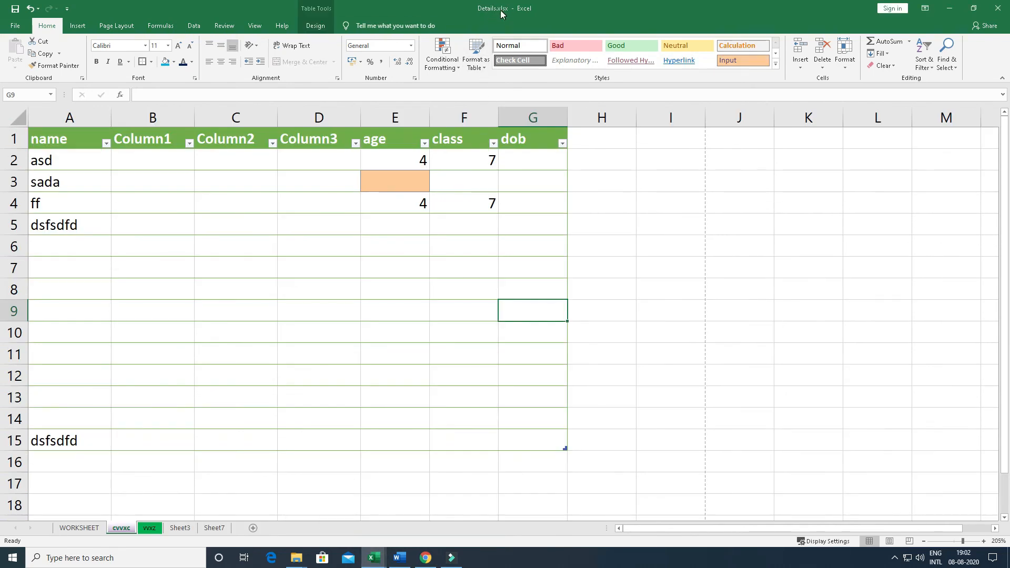
# Rename the cvvxc sheet as xyz
pyautogui.doubleClick(122, 529)
pyautogui.write('xy')
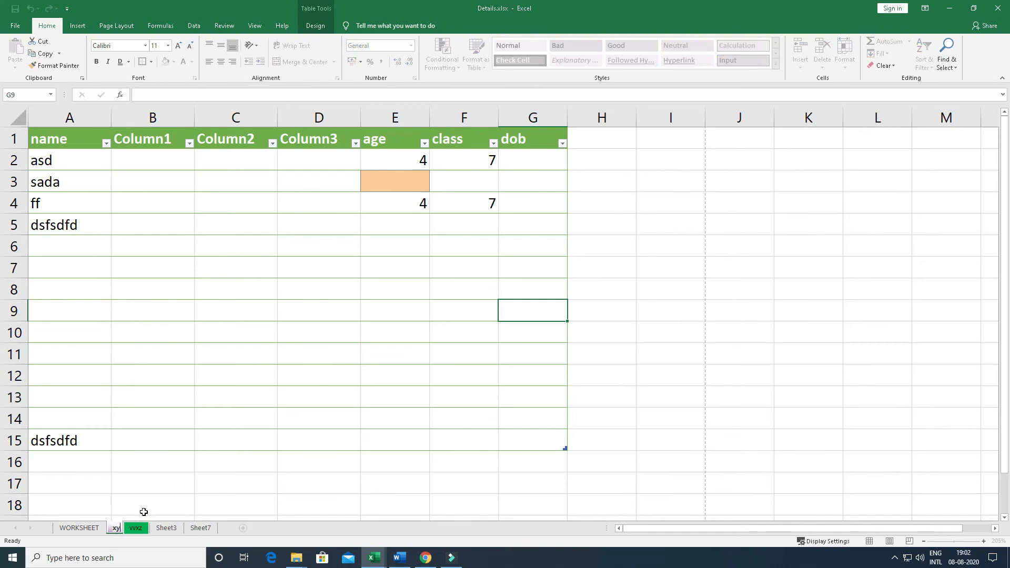
pyautogui.press('Return')
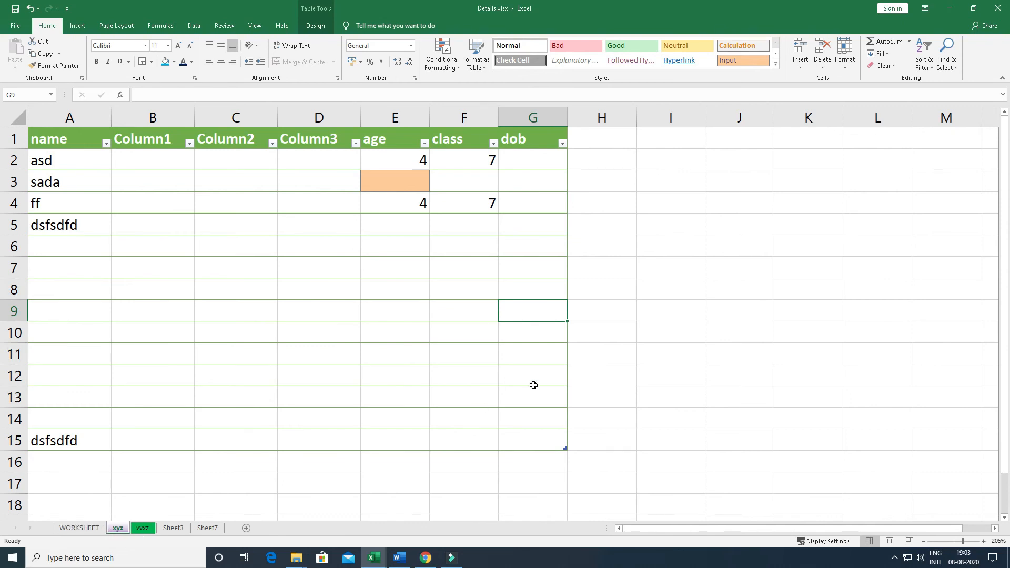
# Check which sheets Book2 contains and switch back to the xyz sheet in Details.xlsx
pyautogui.moveTo(374, 557)
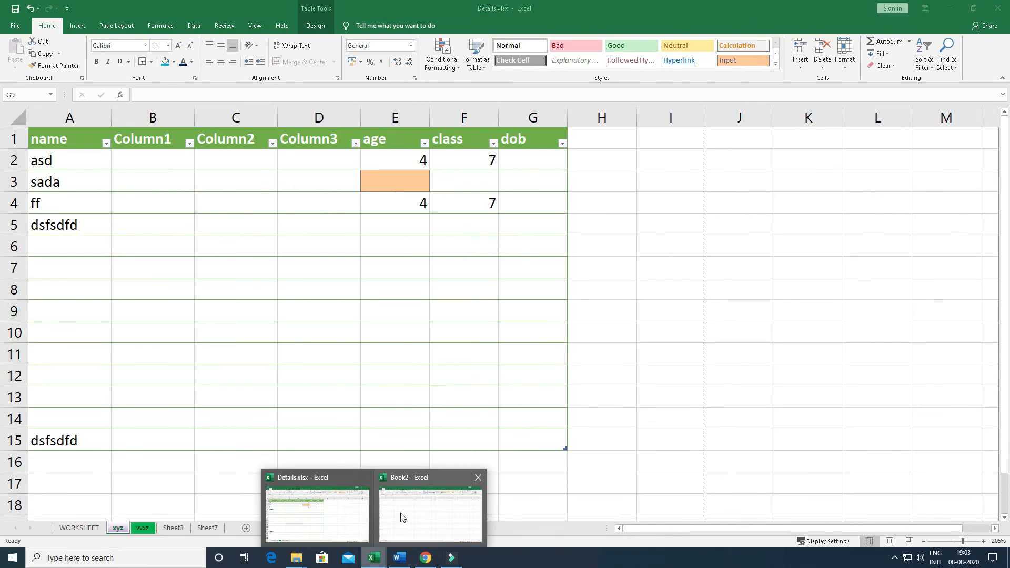
pyautogui.click(403, 505)
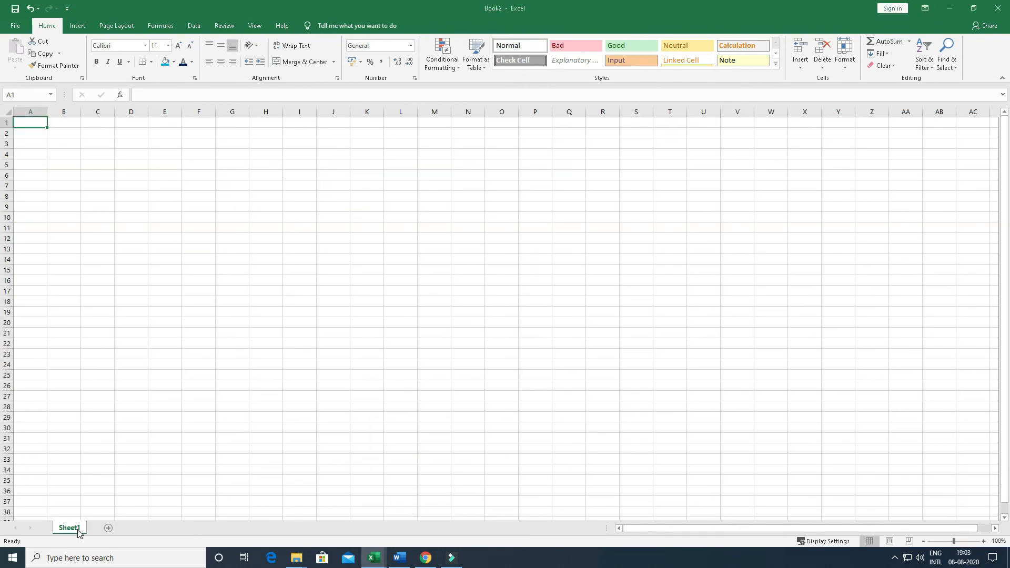
pyautogui.moveTo(370, 556)
pyautogui.click(356, 528)
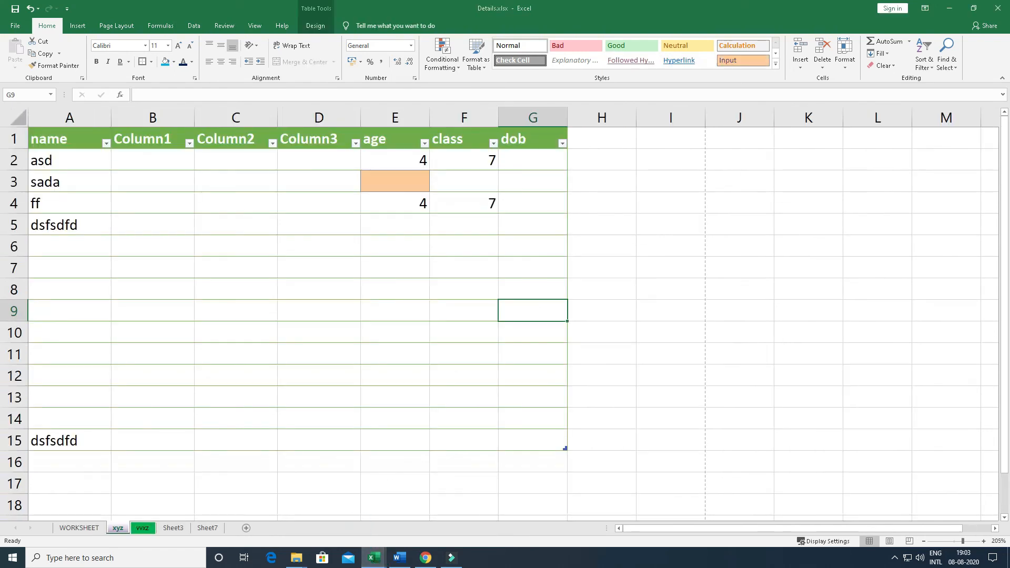
# Copy the xyz sheet into the Book2 workbook before Sheet1, with Create a copy enabled
pyautogui.click(845, 62)
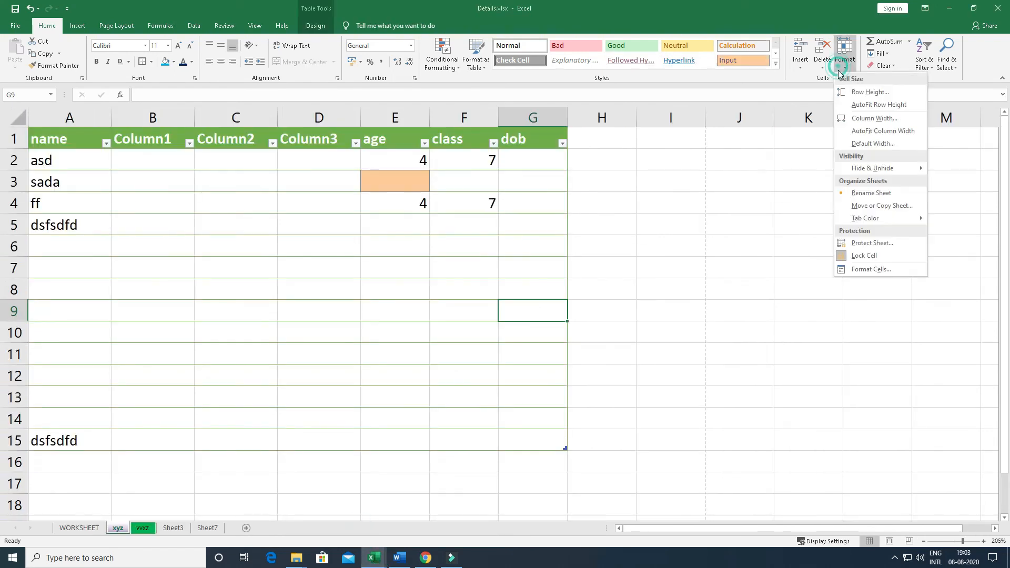
pyautogui.click(857, 206)
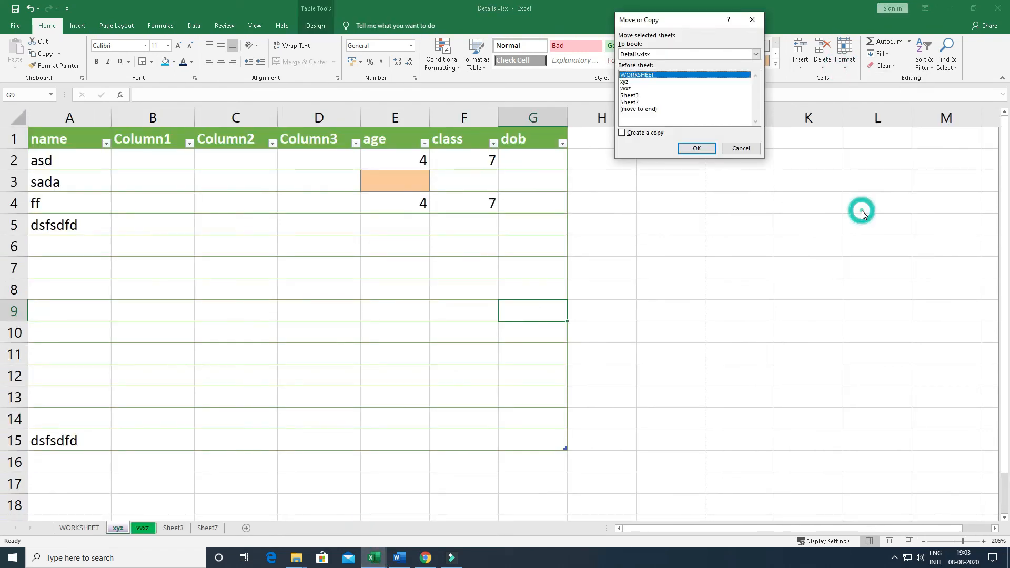
pyautogui.click(625, 83)
pyautogui.click(642, 54)
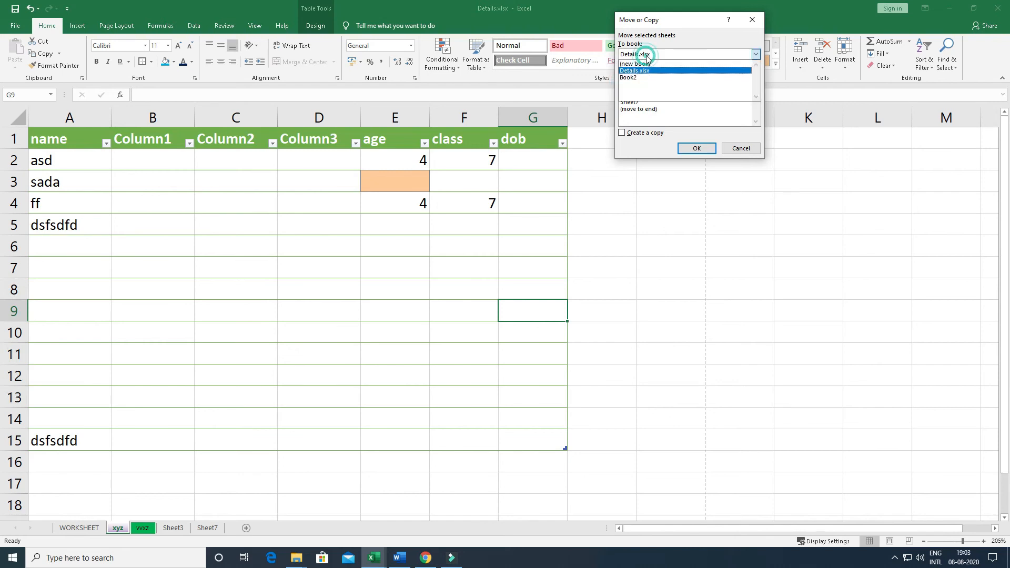
pyautogui.click(631, 79)
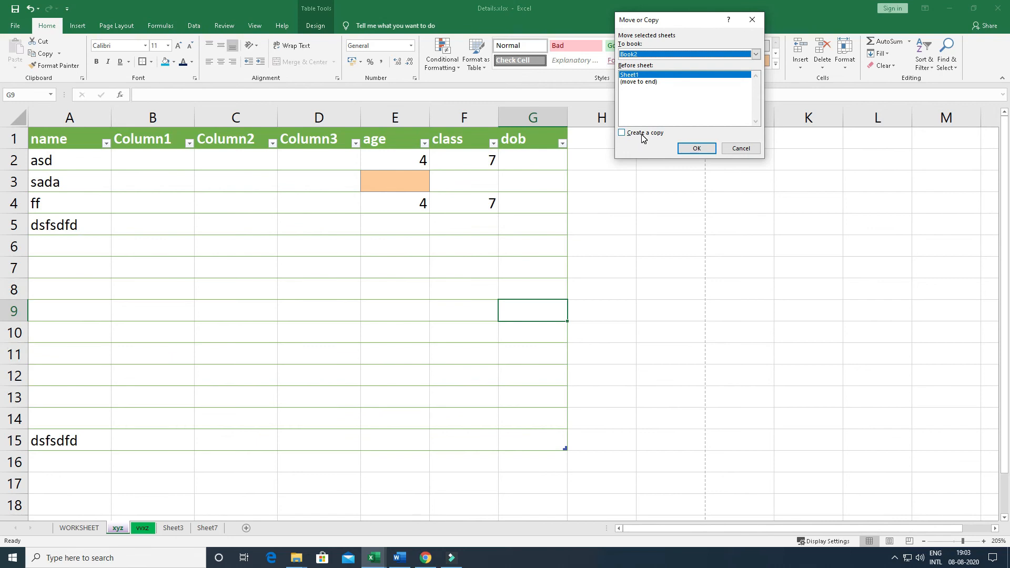
pyautogui.click(623, 134)
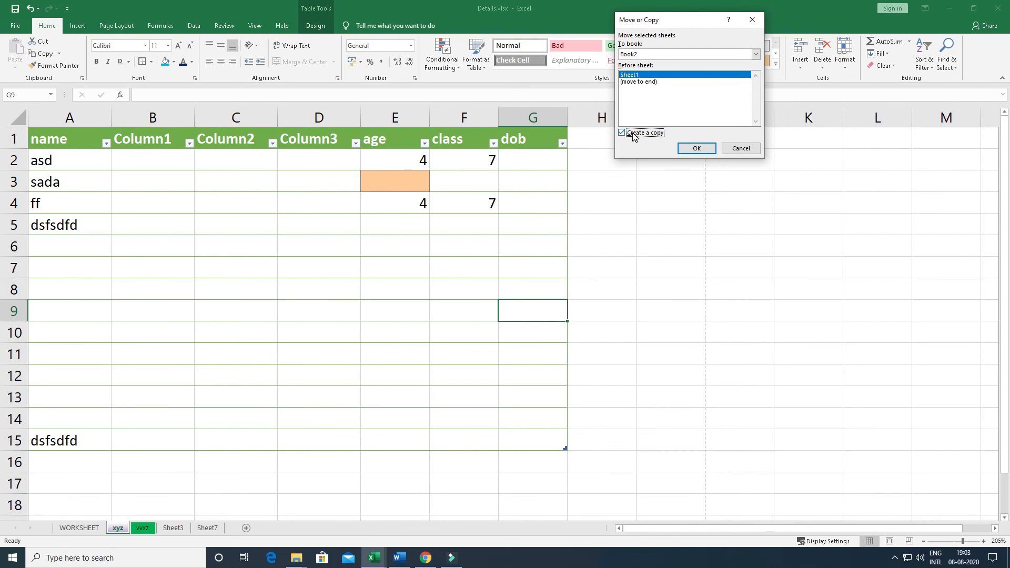
pyautogui.click(696, 148)
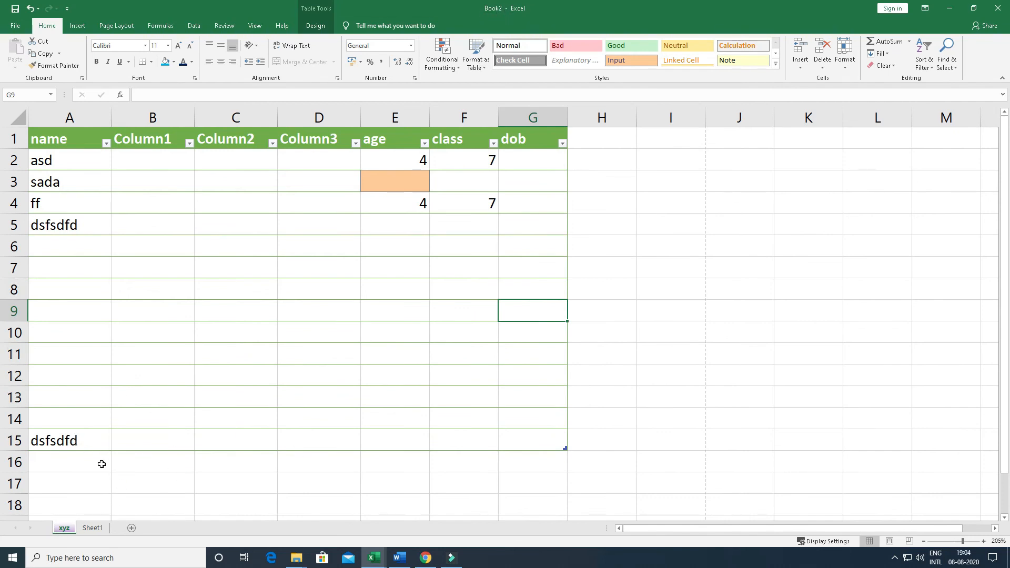
# Compare the original xyz sheet in Details.xlsx with its copy in Book2
pyautogui.moveTo(374, 556)
pyautogui.click(345, 506)
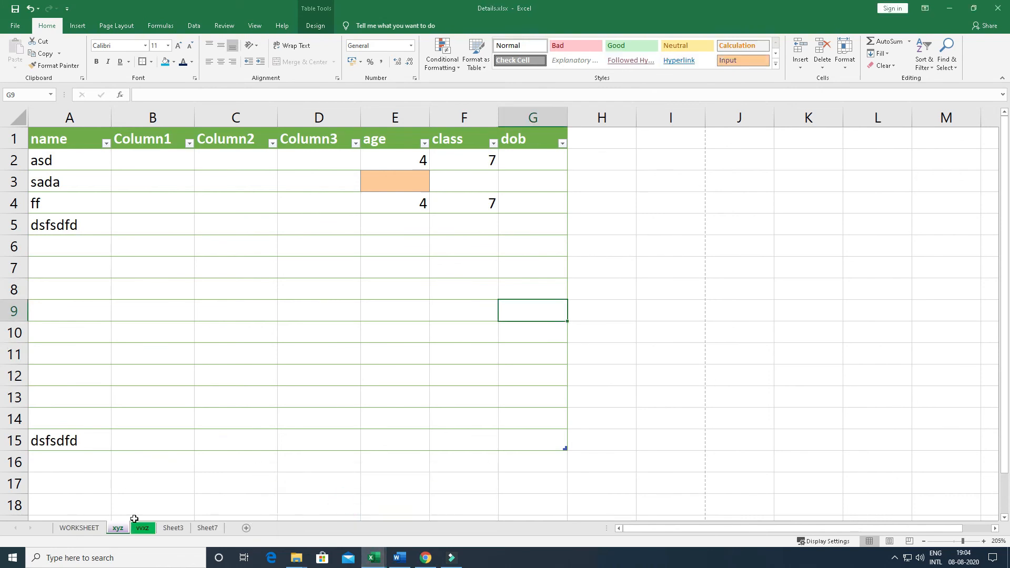
pyautogui.click(418, 502)
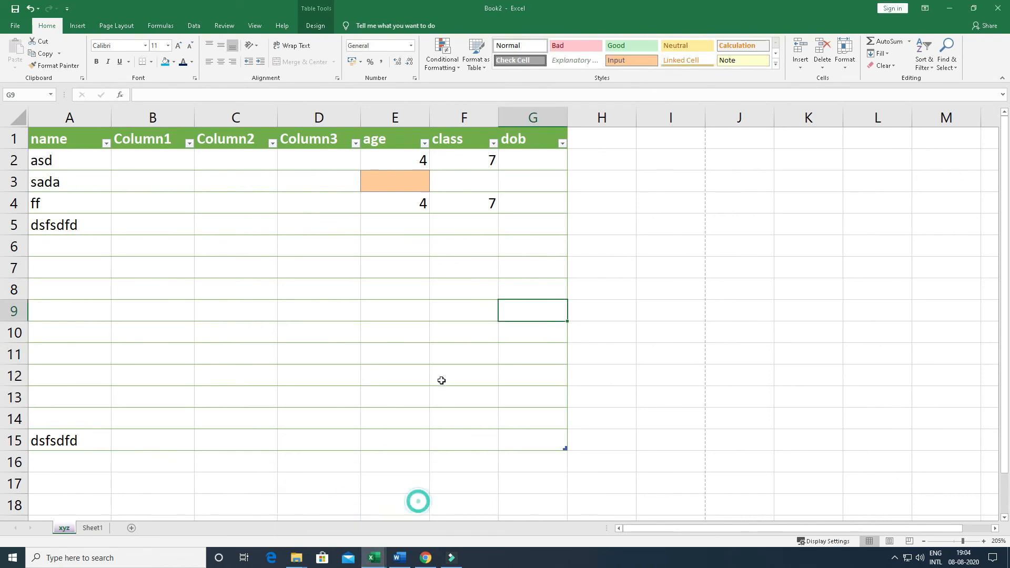
# Enter rgg in cell D5 and fdgfdgg in cell C7 of the xyz sheet in Book2
pyautogui.click(842, 63)
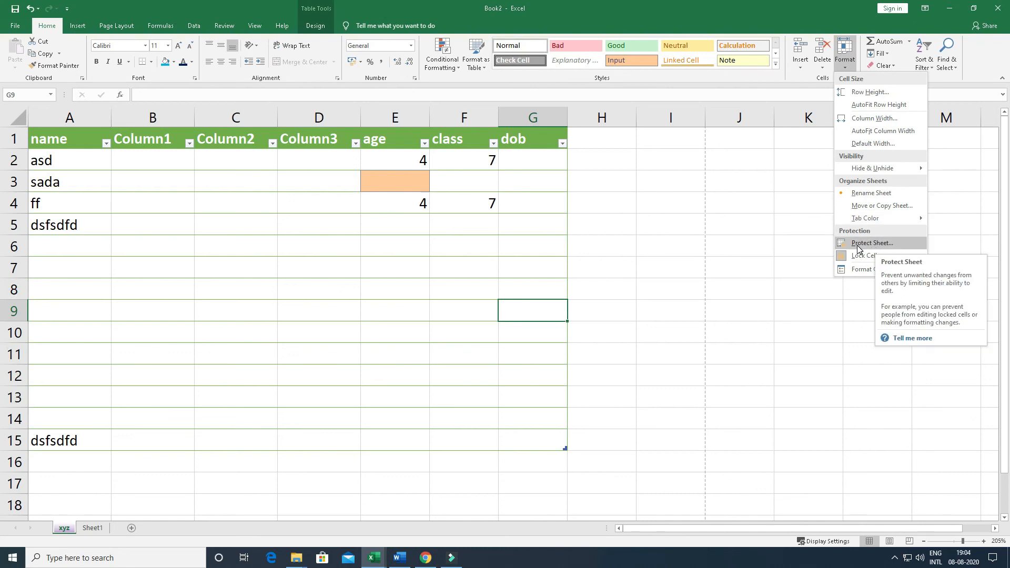
pyautogui.click(383, 219)
pyautogui.click(308, 221)
pyautogui.write('rgg')
pyautogui.click(226, 267)
pyautogui.write('fdgfdgg')
pyautogui.click(406, 331)
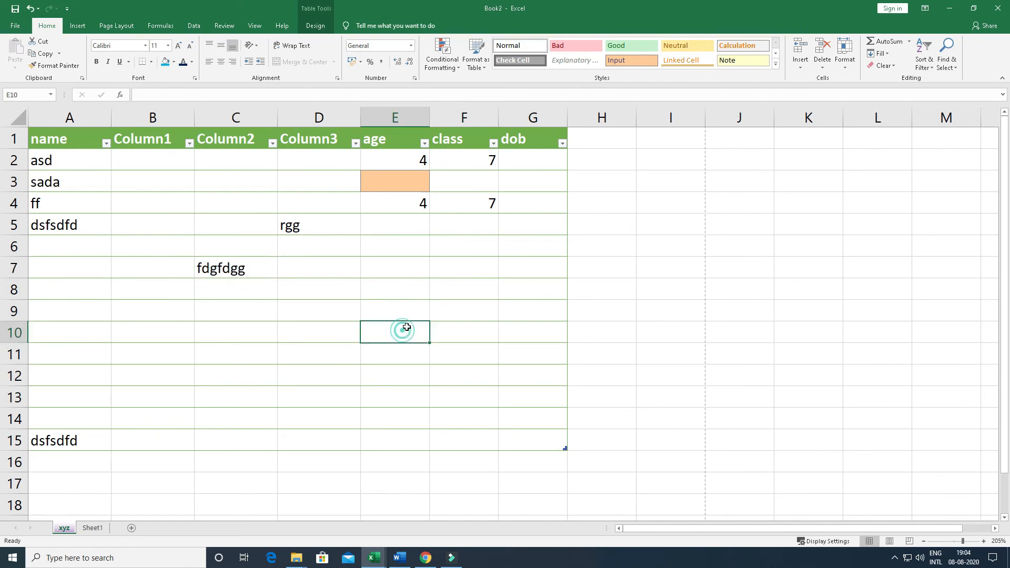
# Protect the xyz sheet with a password, keeping only selection of locked and unlocked cells allowed, and re-enter the password to confirm
pyautogui.click(845, 53)
pyautogui.click(539, 262)
pyautogui.click(843, 69)
pyautogui.click(870, 241)
pyautogui.moveTo(640, 37); pyautogui.dragTo(583, 38)
pyautogui.press('BackSpace')
pyautogui.write('123')
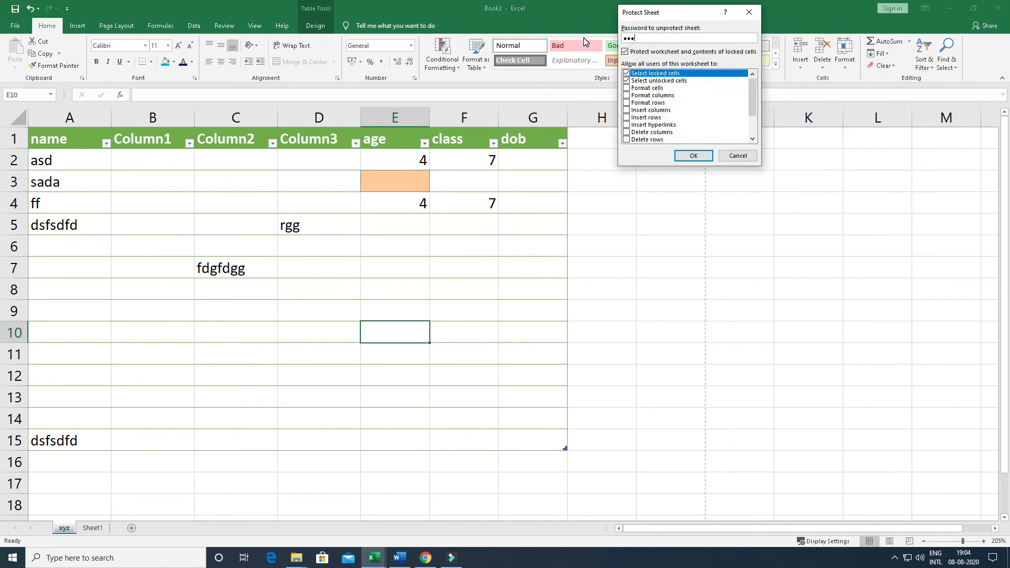
pyautogui.press('Return')
pyautogui.write('12')
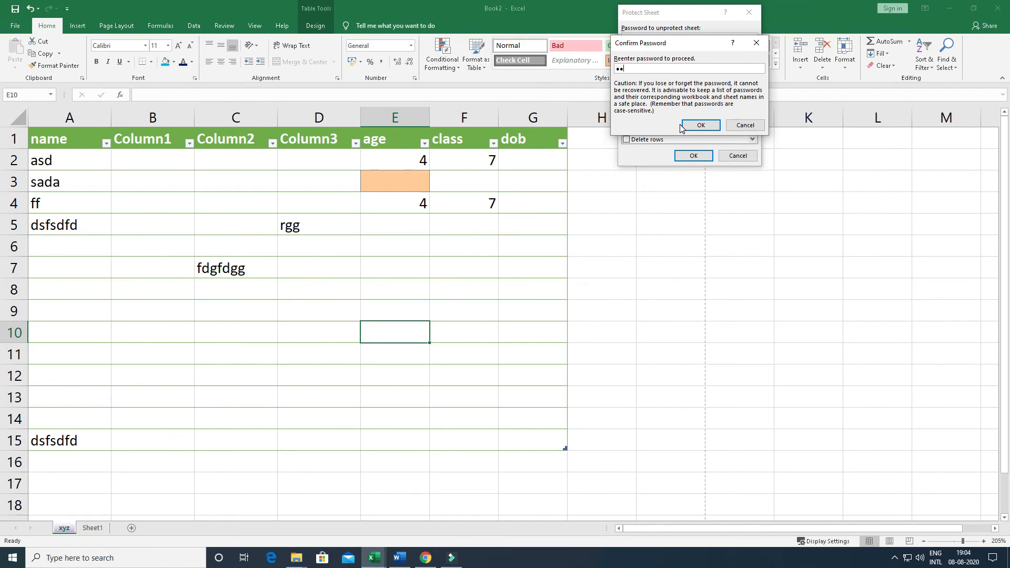
pyautogui.write('3')
pyautogui.click(683, 125)
# Test the sheet protection by trying to edit cell I8 and enter f in cell D7
pyautogui.click(413, 205)
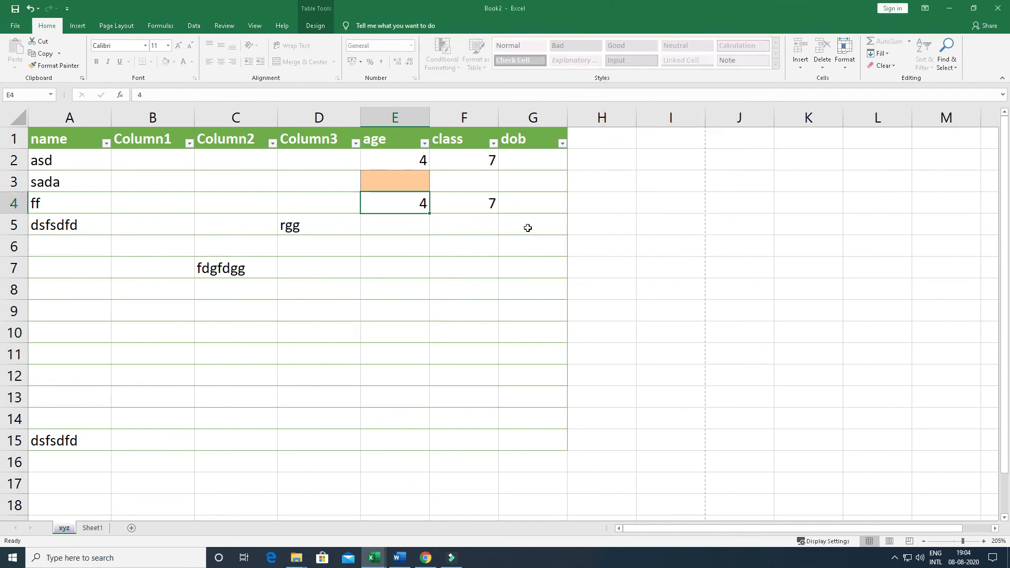
pyautogui.click(404, 226)
pyautogui.doubleClick(649, 283)
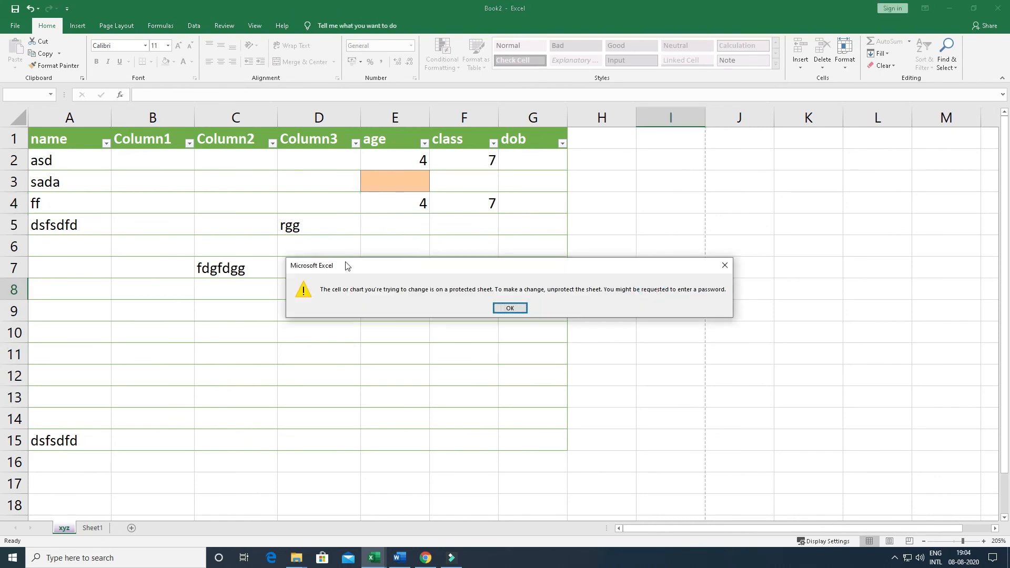
pyautogui.click(509, 308)
pyautogui.click(323, 271)
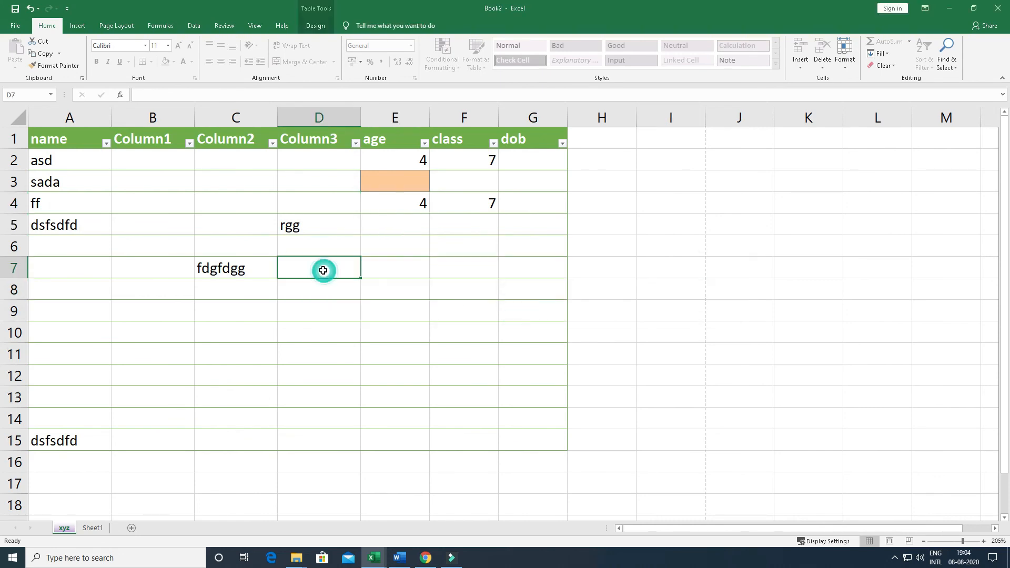
pyautogui.press('f')
pyautogui.click(500, 309)
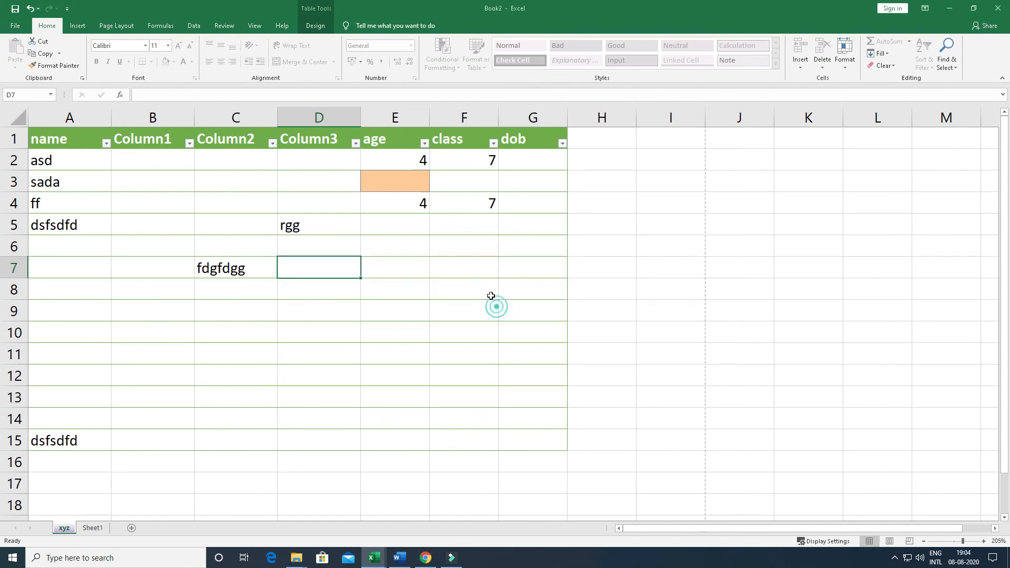
# Try to delete the contents of E2:G5 and to edit cell E8 on the protected sheet
pyautogui.moveTo(401, 154); pyautogui.dragTo(528, 226)
pyautogui.press('Delete')
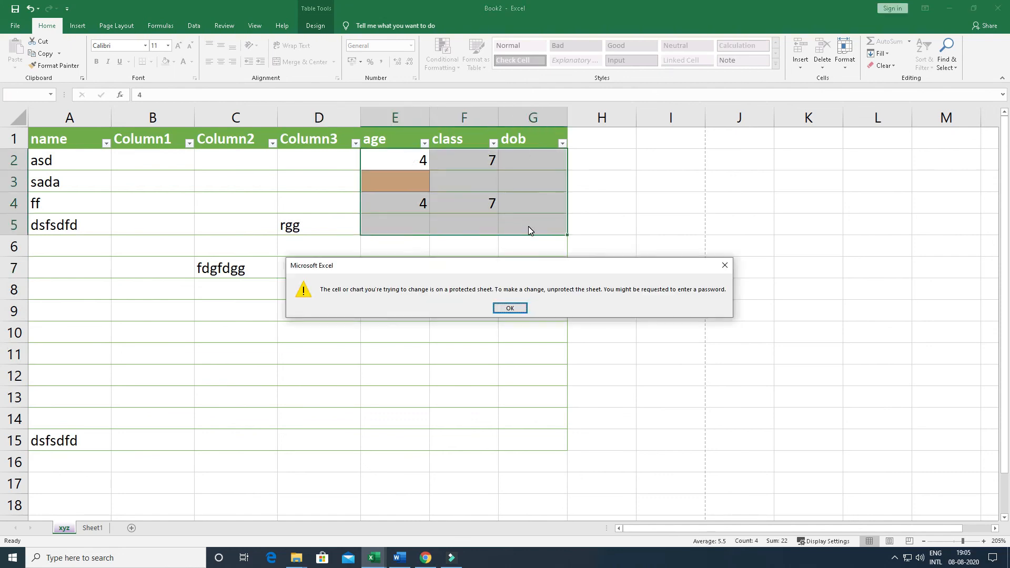
pyautogui.click(509, 308)
pyautogui.doubleClick(399, 281)
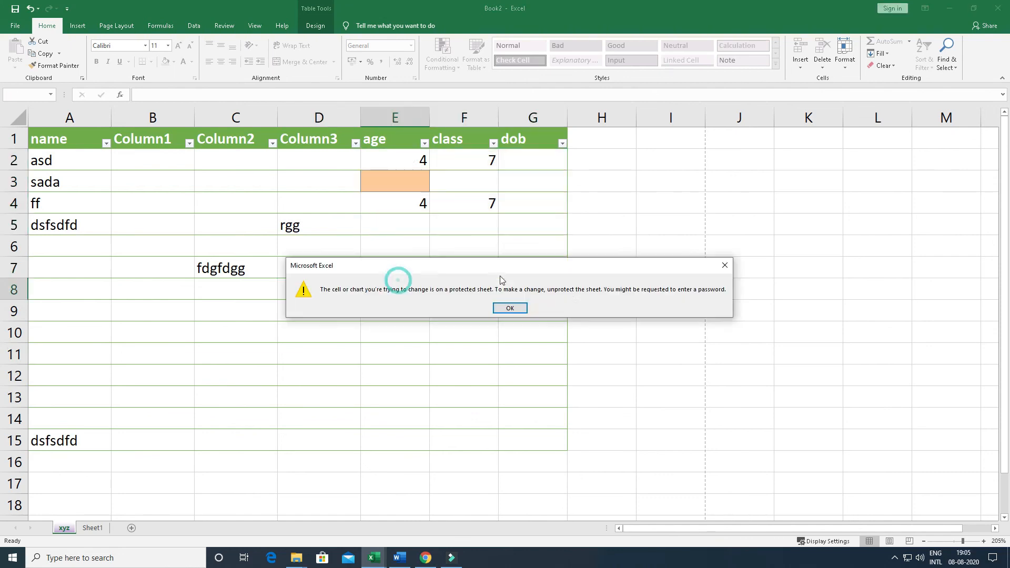
pyautogui.click(518, 308)
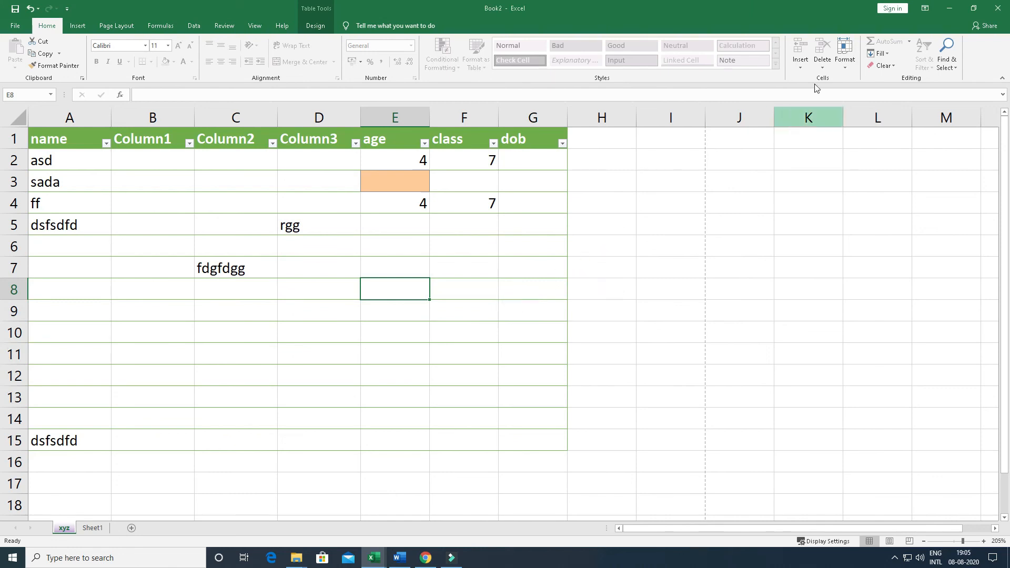
# Unprotect the xyz sheet by entering the sheet password
pyautogui.click(844, 58)
pyautogui.click(845, 247)
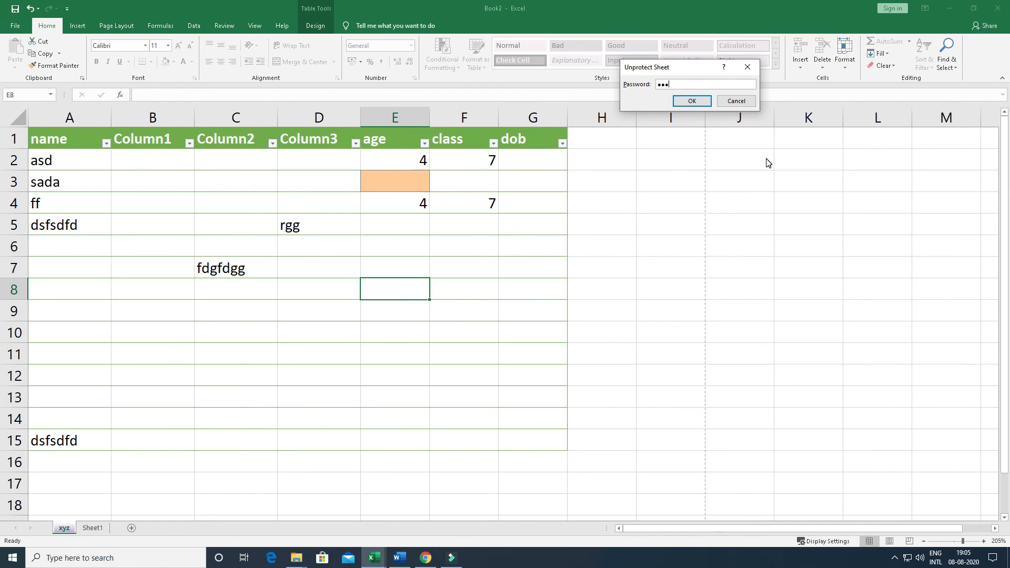
pyautogui.press('Return')
# Enter dgsd in cell F9 of the unprotected sheet
pyautogui.click(443, 303)
pyautogui.write('dgsd')
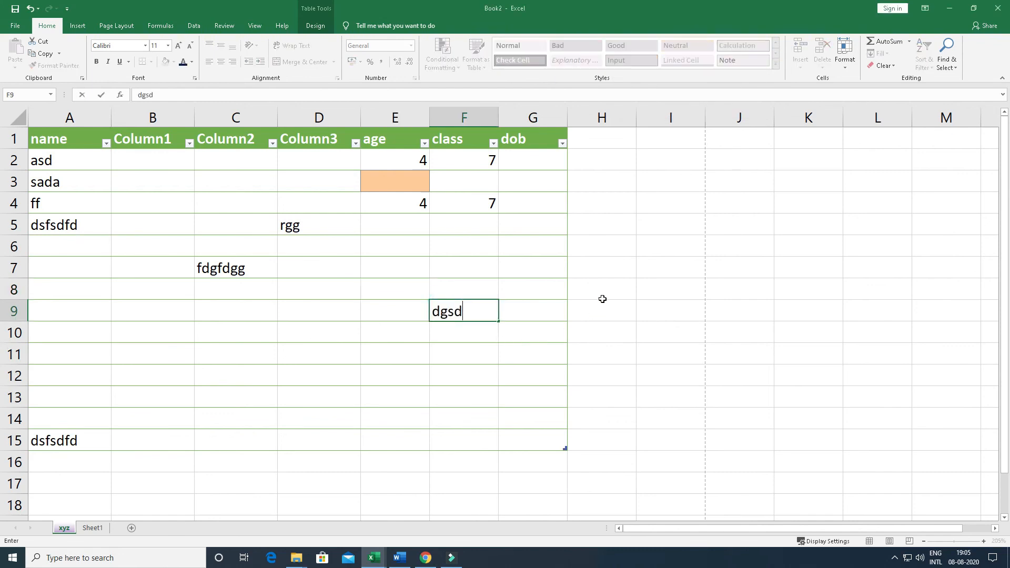
pyautogui.click(603, 298)
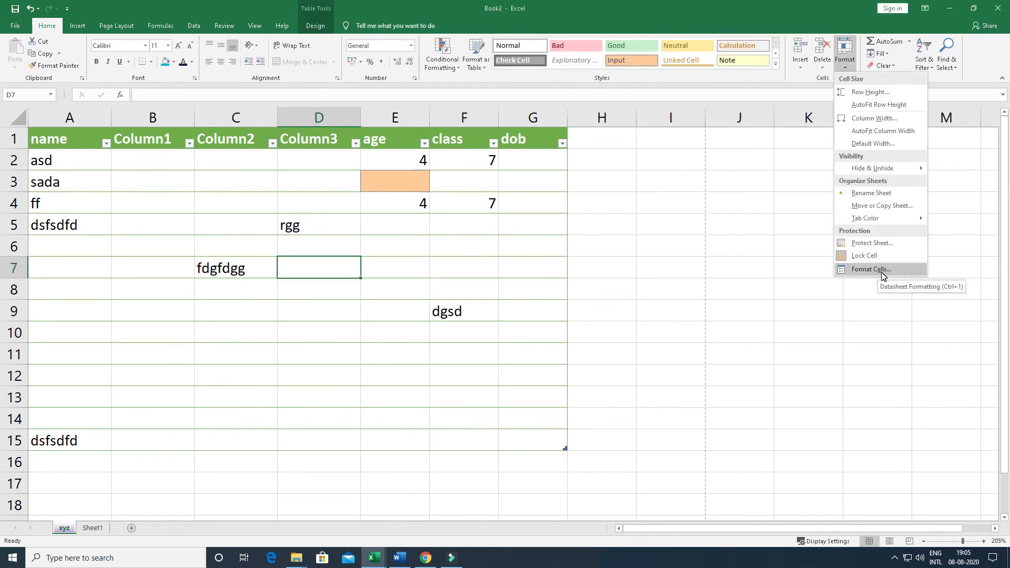
# Open Format Cells for cell D7 and examine its Number, Alignment, Font, Border, Fill and Protection settings
pyautogui.click(882, 275)
pyautogui.moveTo(657, 10); pyautogui.dragTo(607, 81)
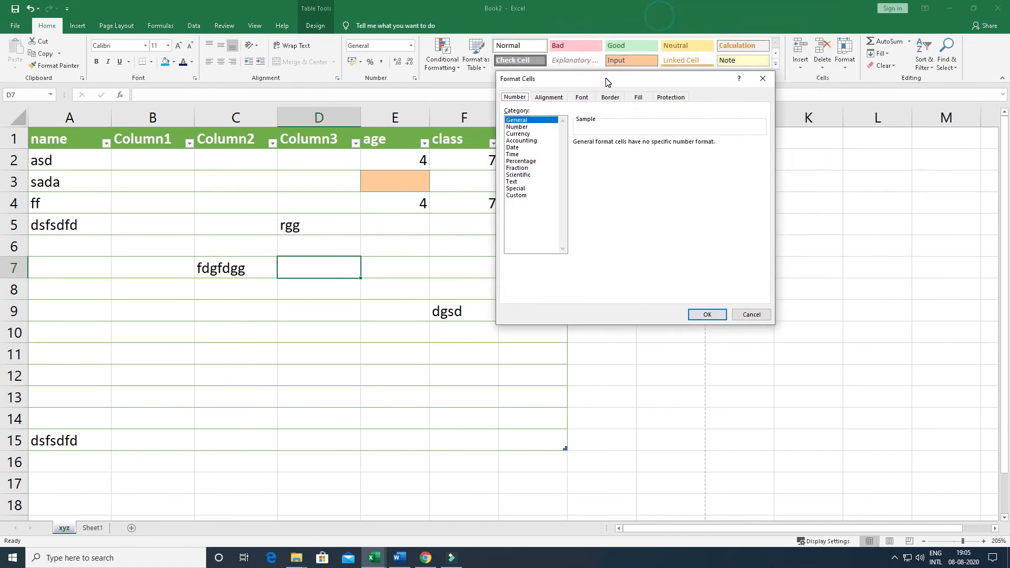
pyautogui.click(550, 97)
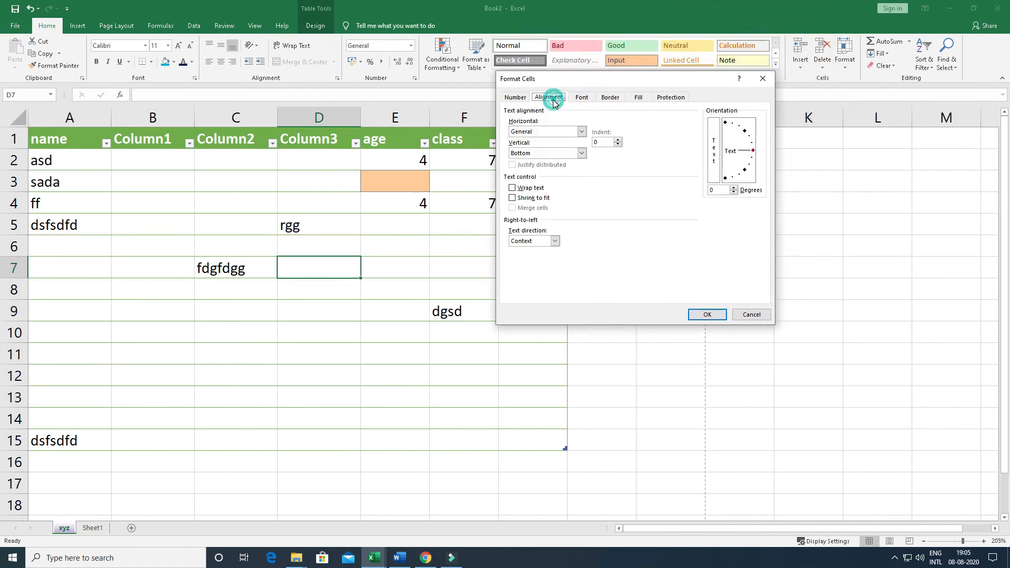
pyautogui.click(581, 97)
pyautogui.click(611, 97)
pyautogui.click(638, 98)
pyautogui.click(670, 98)
pyautogui.moveTo(662, 79); pyautogui.dragTo(648, 121)
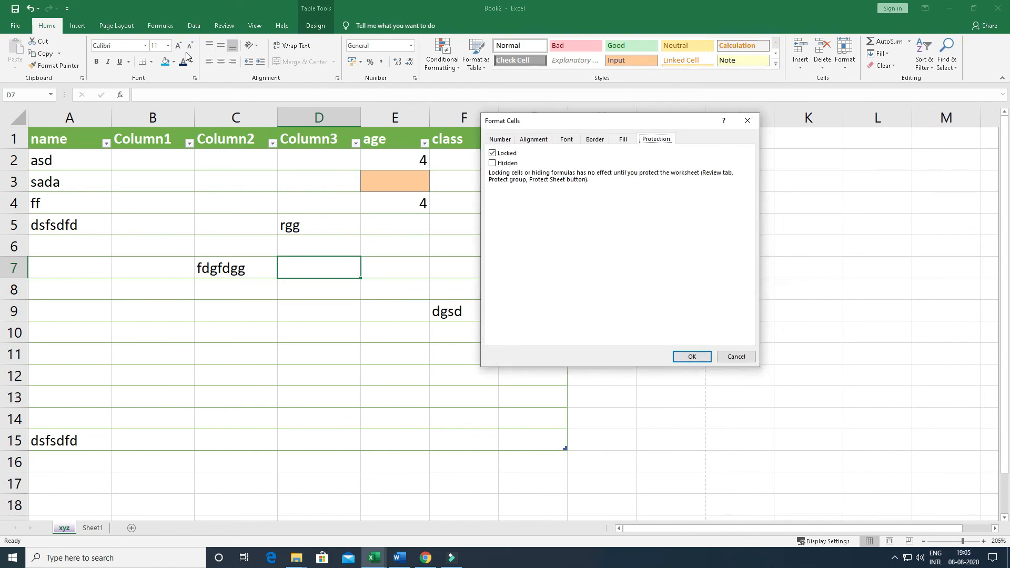
pyautogui.click(533, 139)
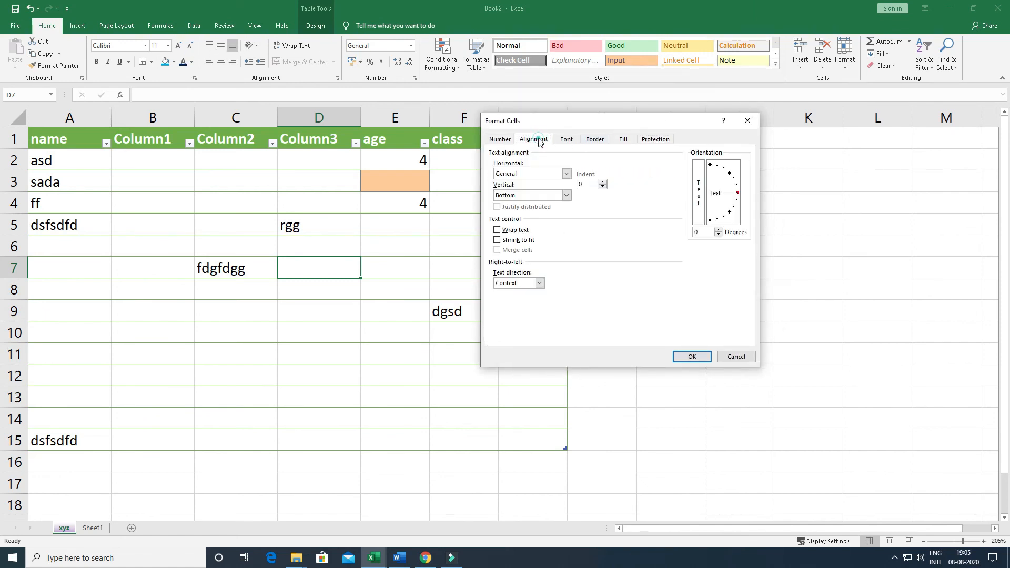
pyautogui.click(566, 139)
pyautogui.click(507, 139)
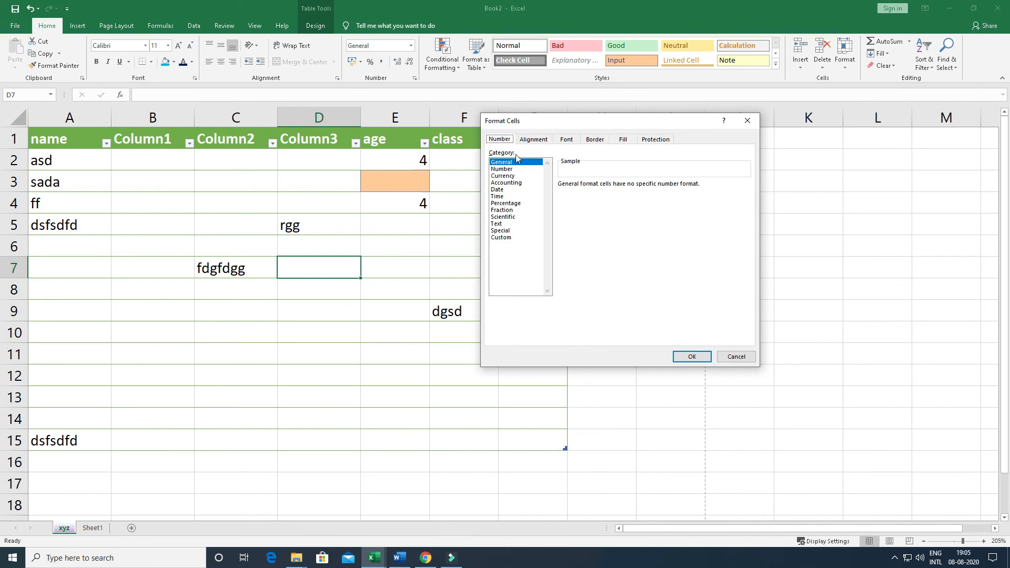
pyautogui.click(533, 140)
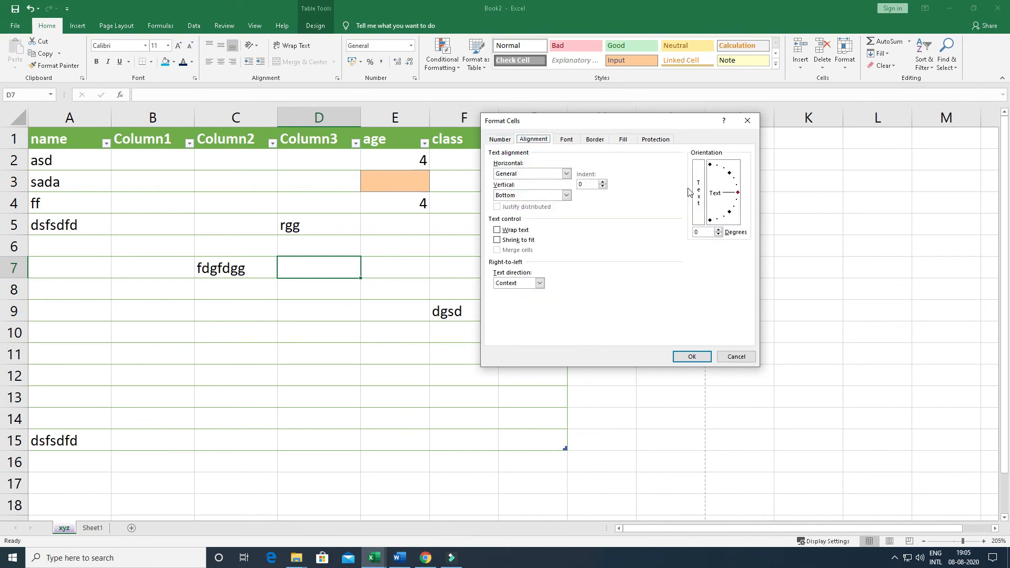